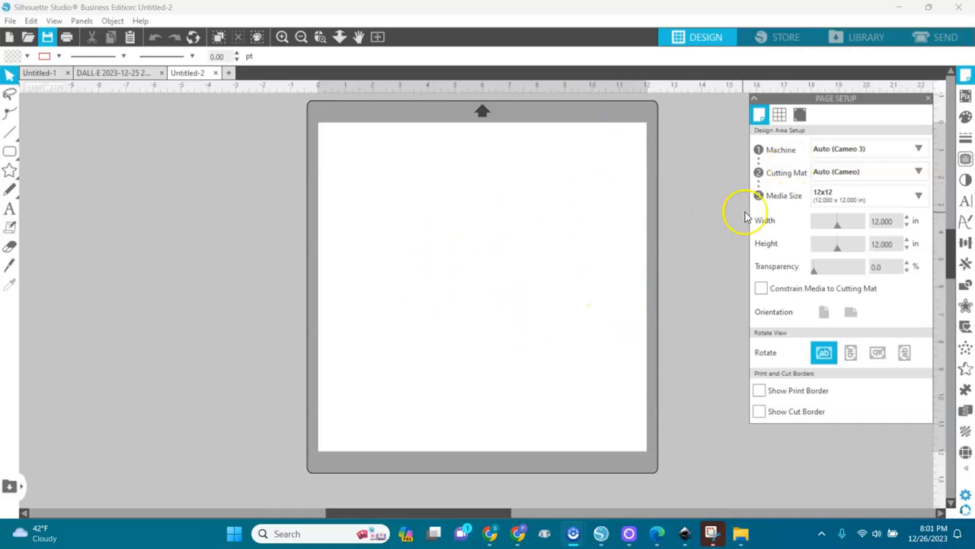
Set the page's media size to Letter (8.500 x 11.000 in) with landscape orientation
{"action": "left_click", "coordinate": [965, 76]}
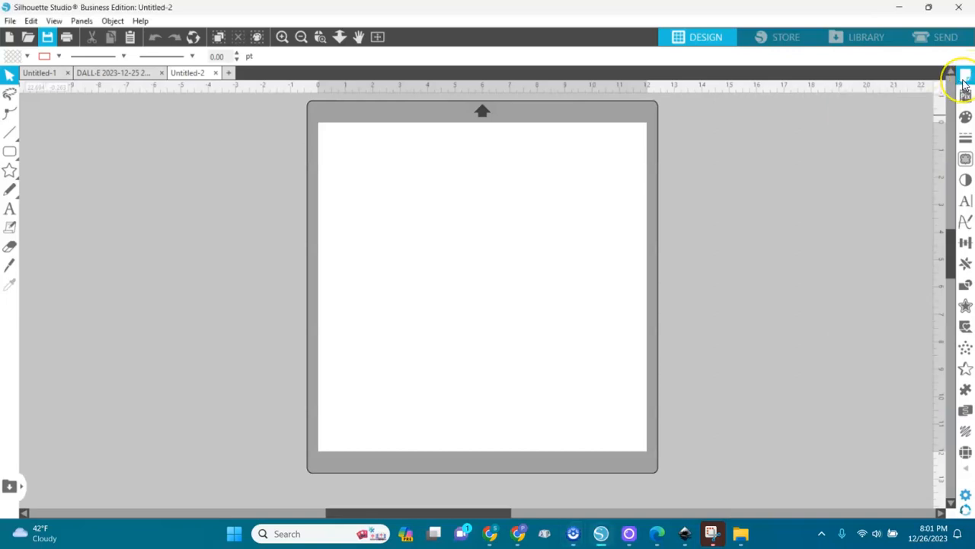
{"action": "left_click", "coordinate": [965, 77]}
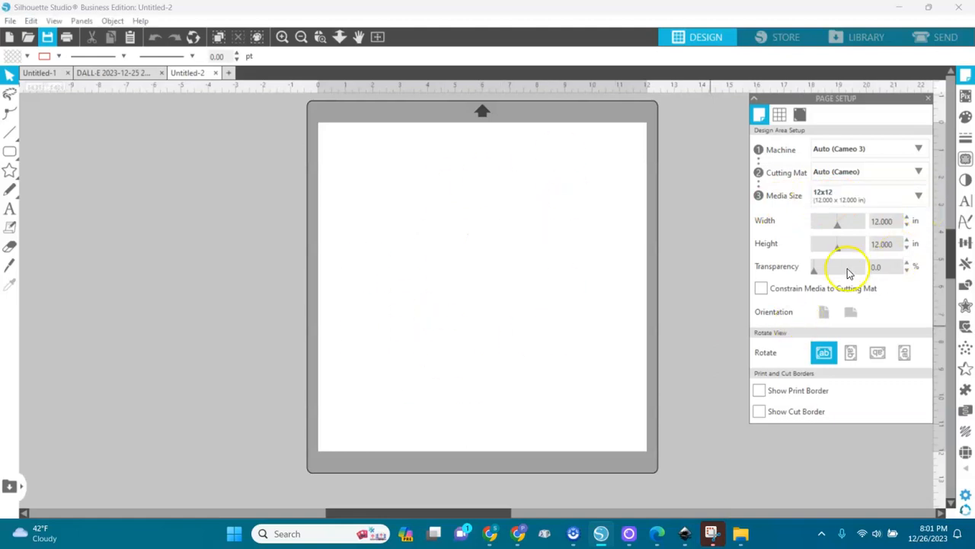
{"action": "left_click", "coordinate": [918, 200]}
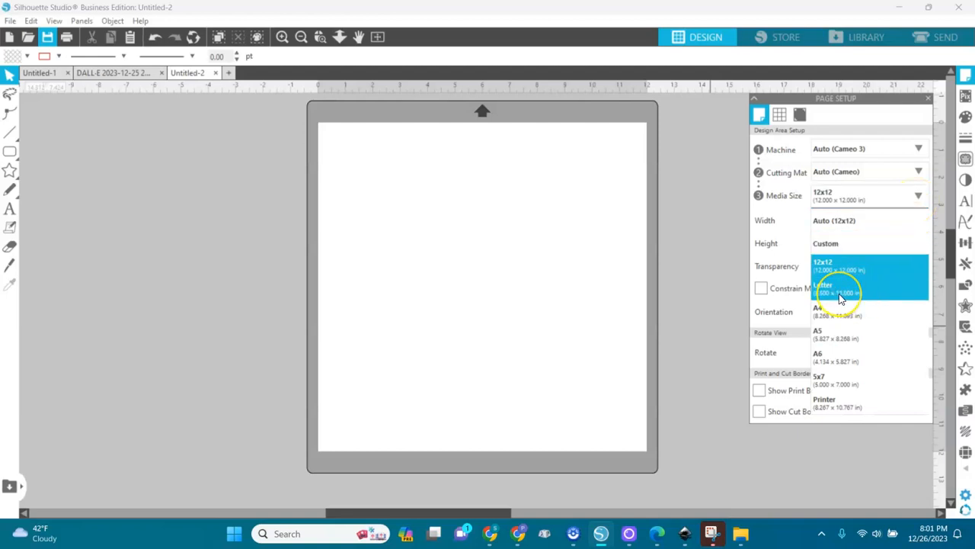
{"action": "left_click", "coordinate": [839, 293]}
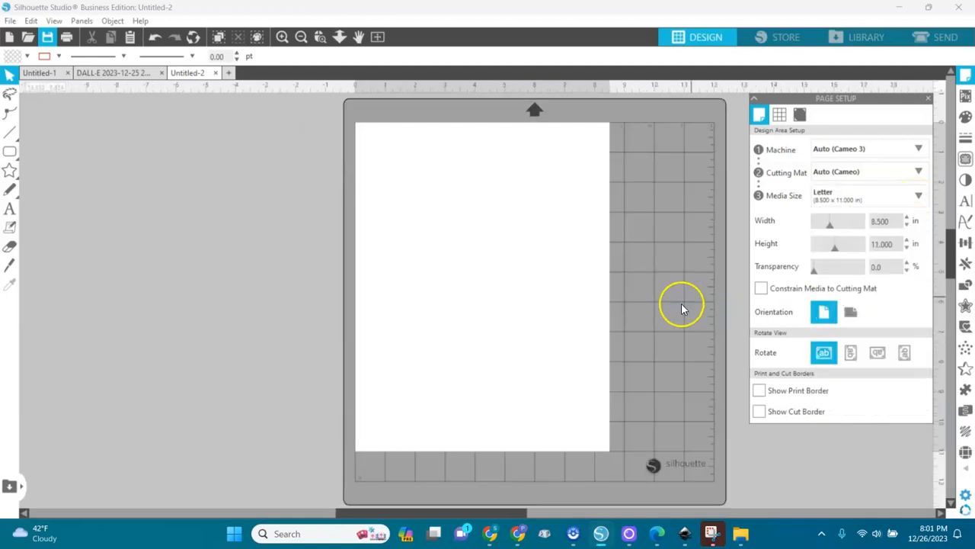
{"action": "left_click", "coordinate": [850, 314]}
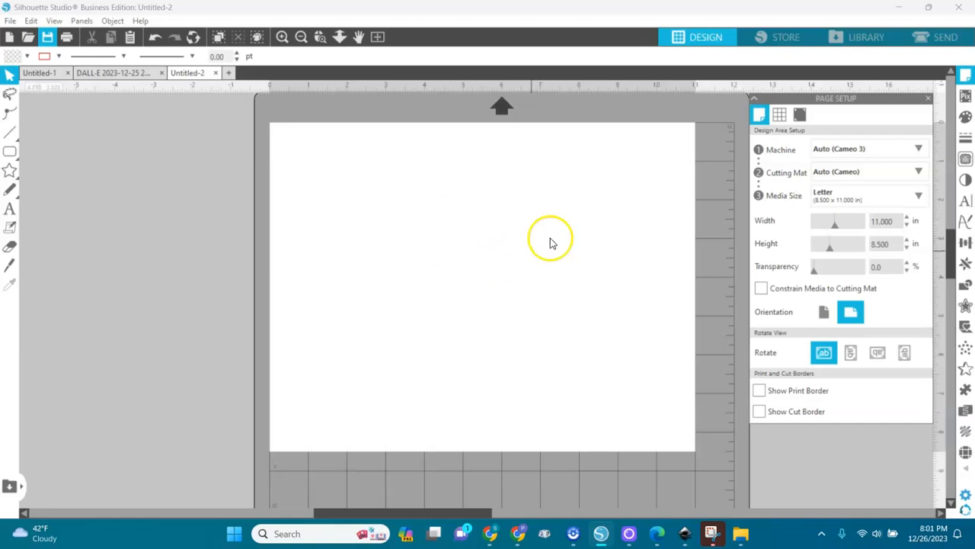
Switch to File Explorer and preview the picture of the boy reading a green book in Downloads
{"action": "left_click", "coordinate": [743, 539]}
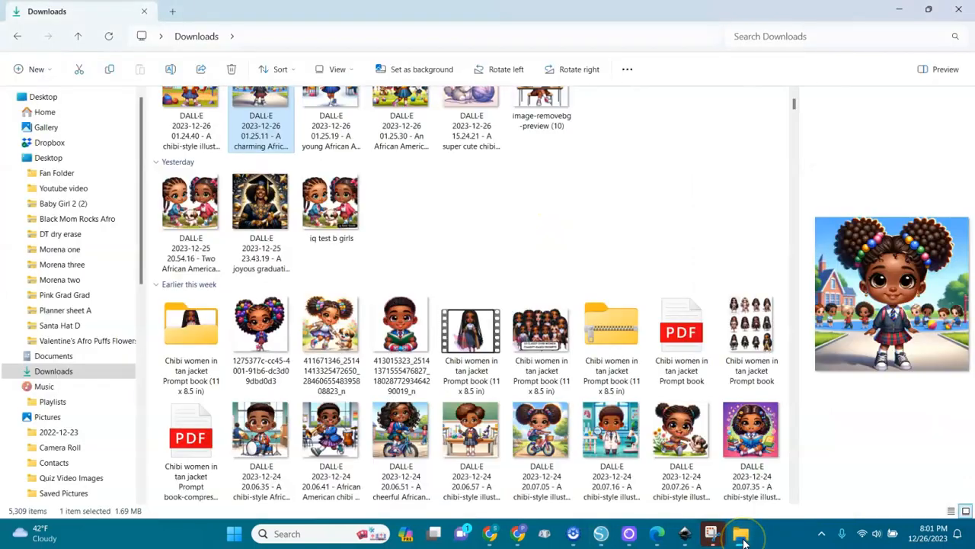
{"action": "left_click", "coordinate": [404, 324]}
{"action": "double_click", "coordinate": [404, 324]}
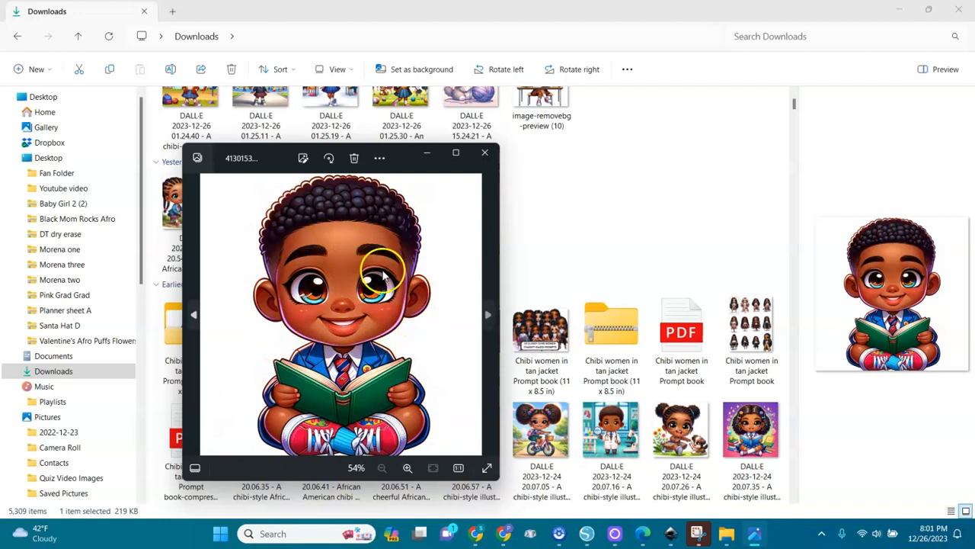
Return to Silhouette Studio and open the picture of the boy reading a green book from the Downloads folder
{"action": "left_click", "coordinate": [586, 536]}
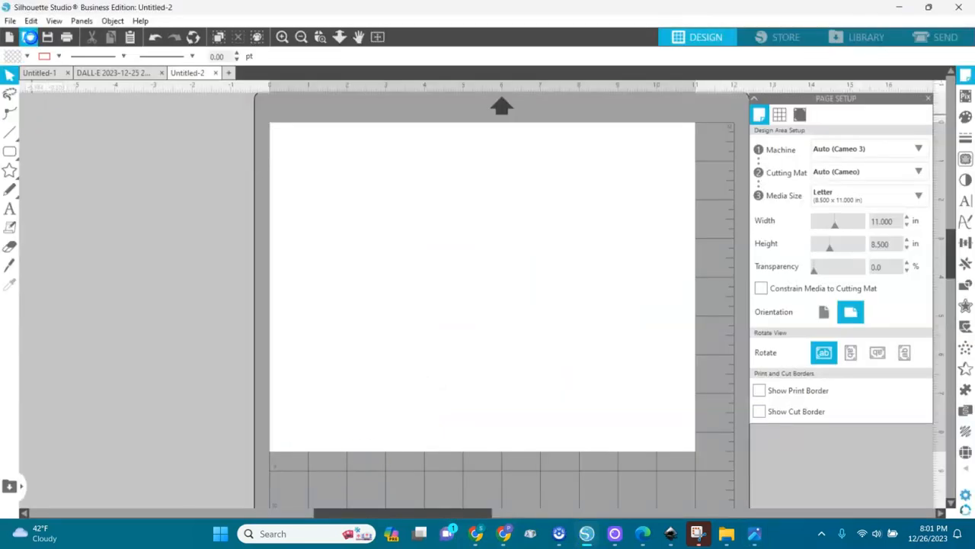
{"action": "left_click", "coordinate": [31, 40]}
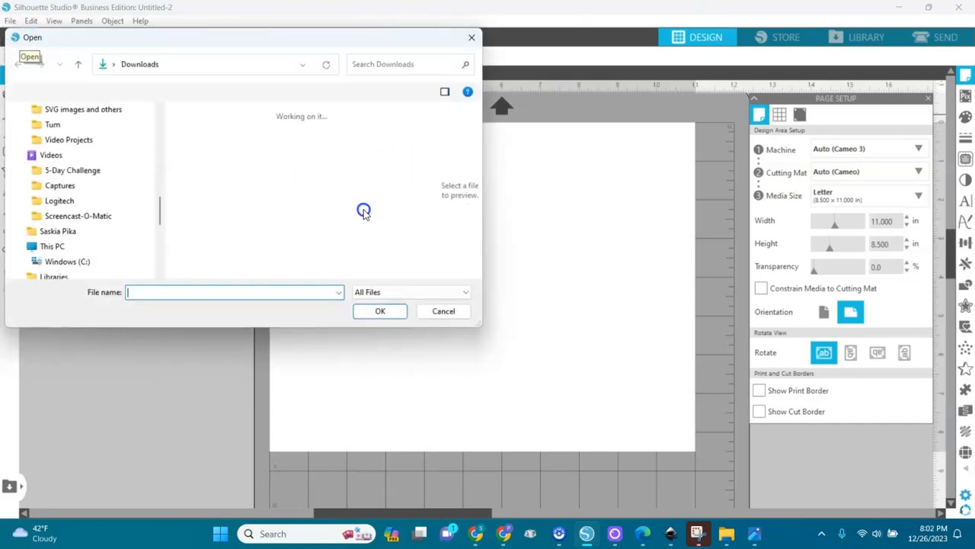
{"action": "left_click", "coordinate": [419, 165]}
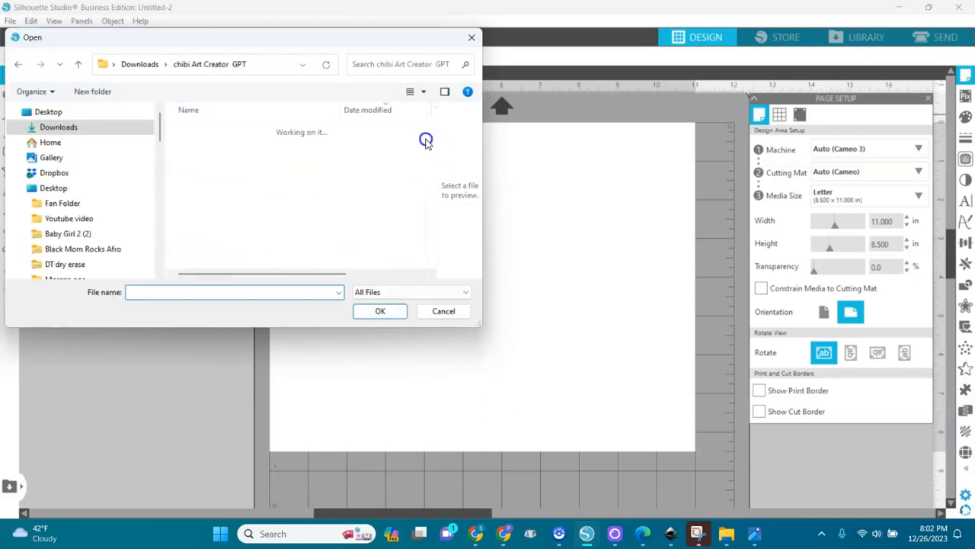
{"action": "scroll", "coordinate": [213, 155], "scroll_direction": "down", "scroll_amount": 1}
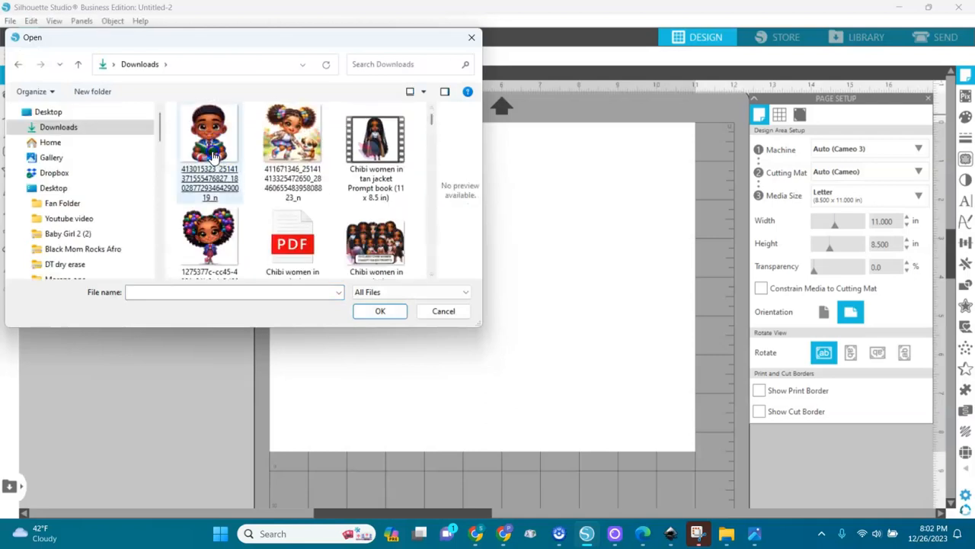
{"action": "double_click", "coordinate": [213, 156]}
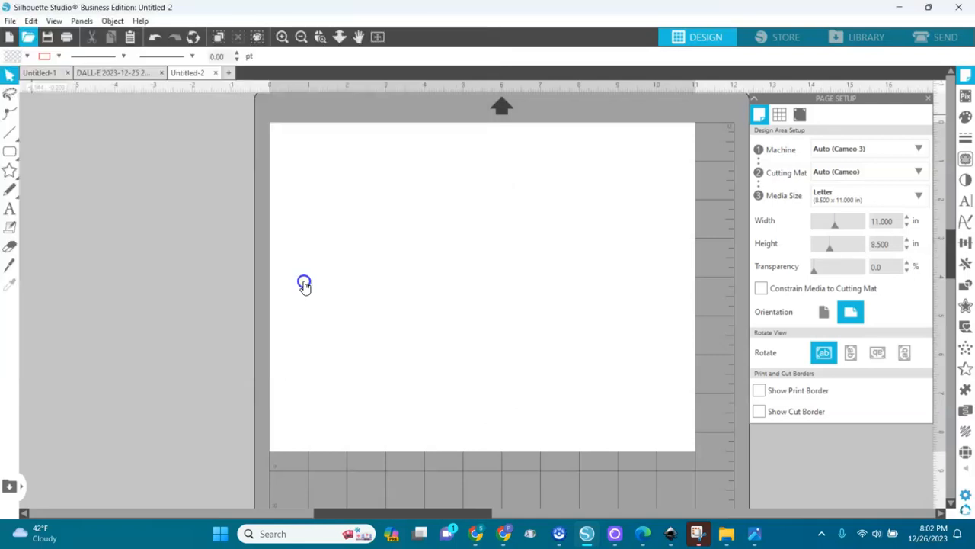
Move the boy image mostly off the page onto the grey area beside the cutting mat
{"action": "left_click_drag", "start_coordinate": [598, 282], "coordinate": [360, 252]}
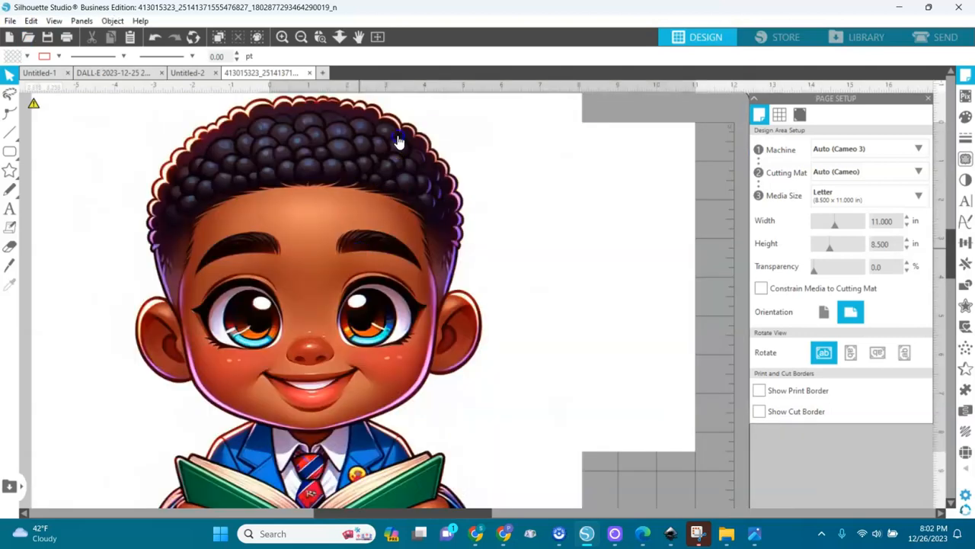
{"action": "left_click", "coordinate": [378, 40]}
{"action": "left_click", "coordinate": [299, 38]}
{"action": "mouse_move", "coordinate": [396, 308]}
{"action": "left_mouse_down"}
{"action": "mouse_move", "coordinate": [288, 293]}
{"action": "mouse_move", "coordinate": [262, 265]}
{"action": "mouse_move", "coordinate": [263, 278]}
{"action": "mouse_move", "coordinate": [259, 257]}
{"action": "mouse_move", "coordinate": [250, 302]}
{"action": "left_mouse_up"}
{"action": "key", "text": "Escape"}
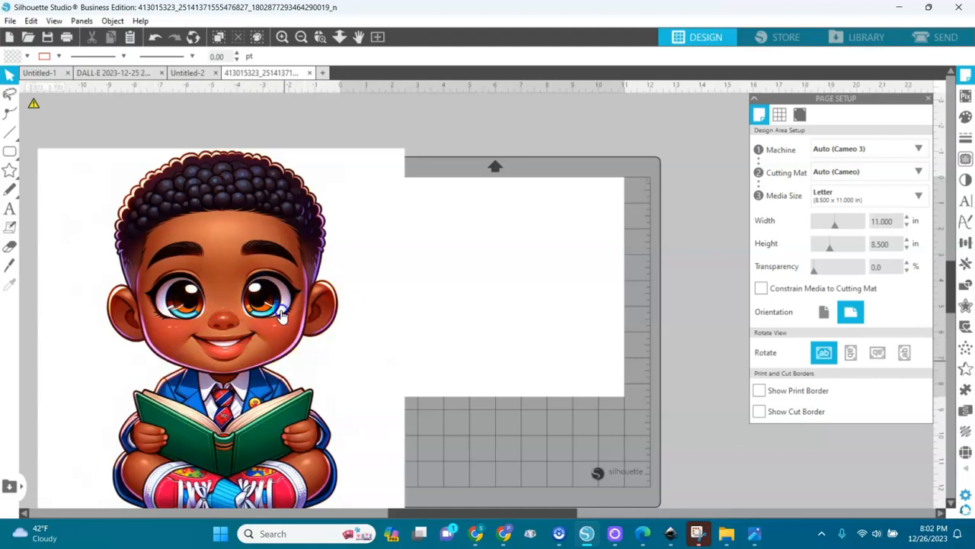
{"action": "left_click_drag", "start_coordinate": [283, 315], "coordinate": [313, 291]}
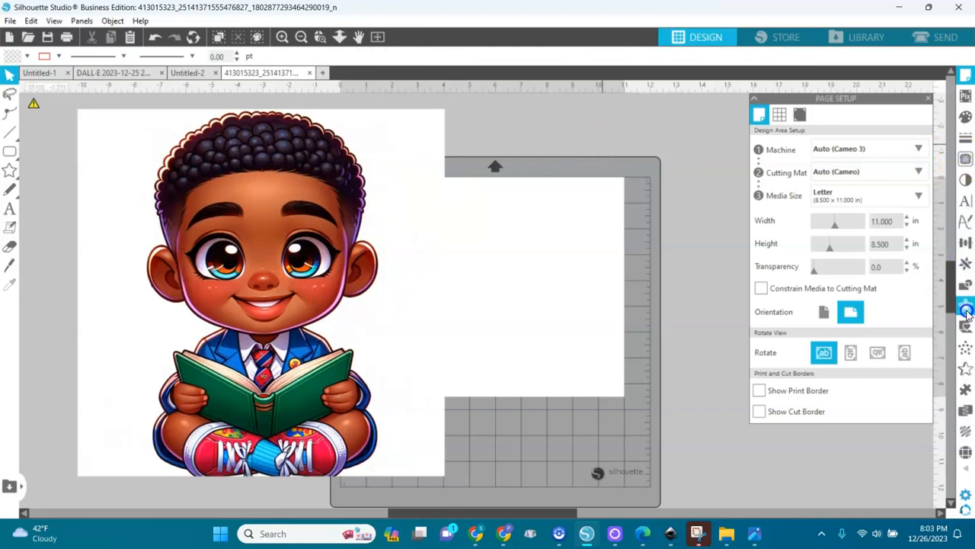
Start Trace by Color on the boy image and sample the white background beside his head
{"action": "left_click", "coordinate": [966, 160]}
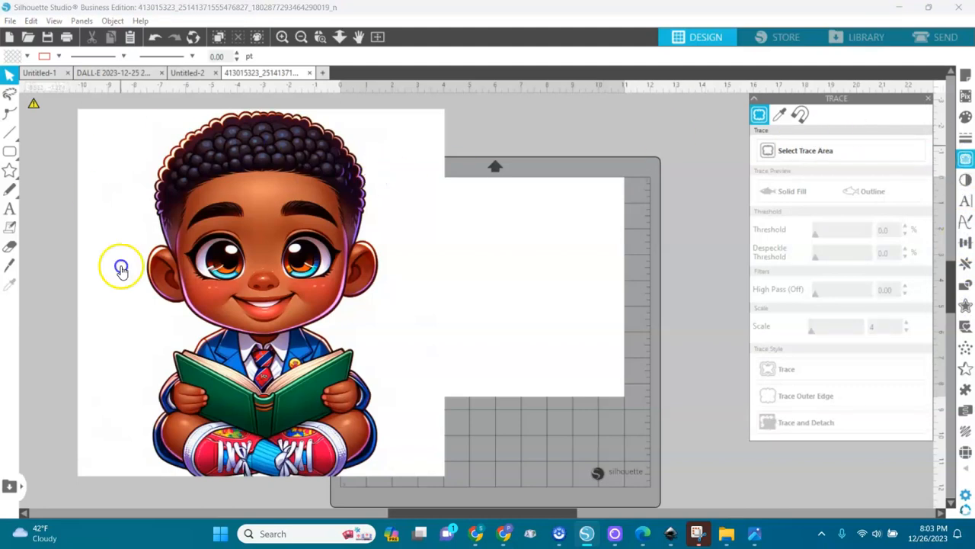
{"action": "left_click_drag", "start_coordinate": [365, 345], "coordinate": [351, 285]}
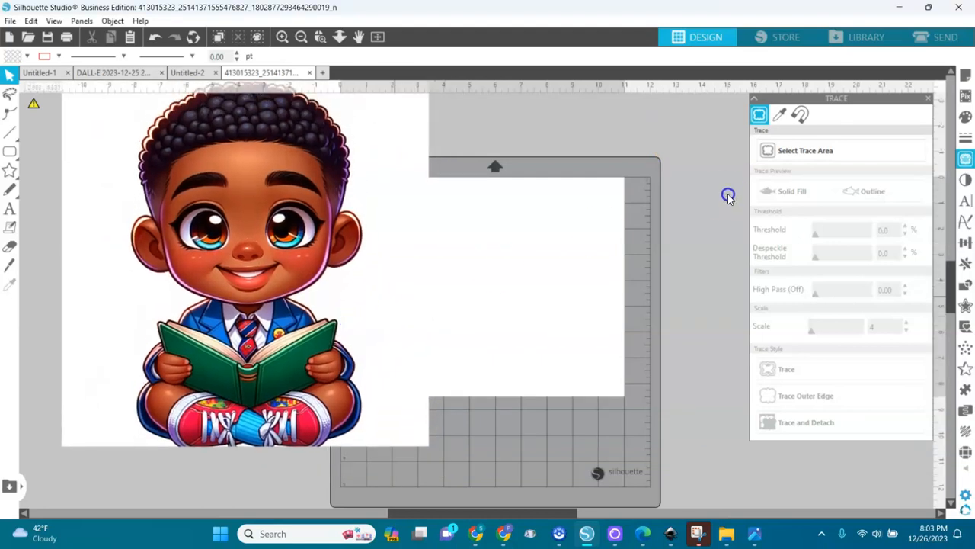
{"action": "left_click", "coordinate": [777, 116]}
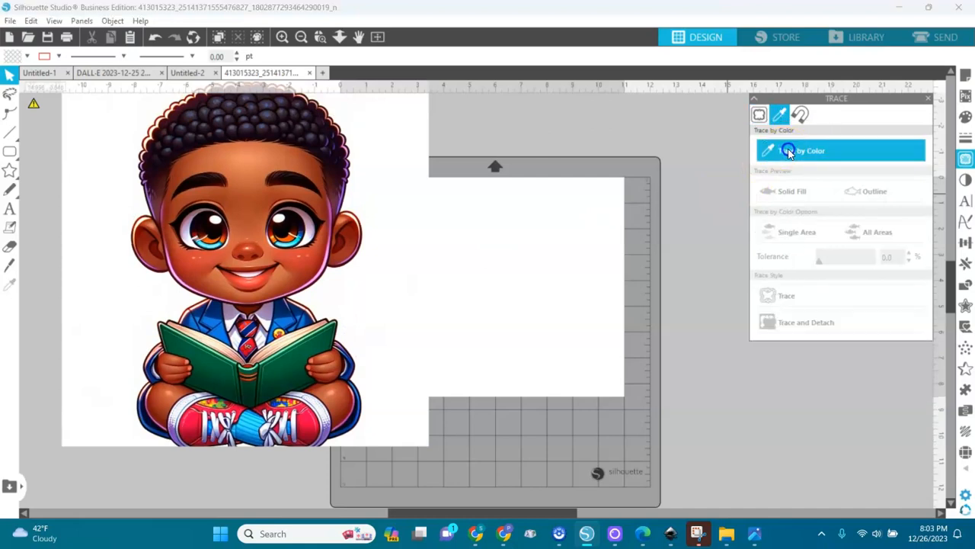
{"action": "left_click", "coordinate": [385, 160]}
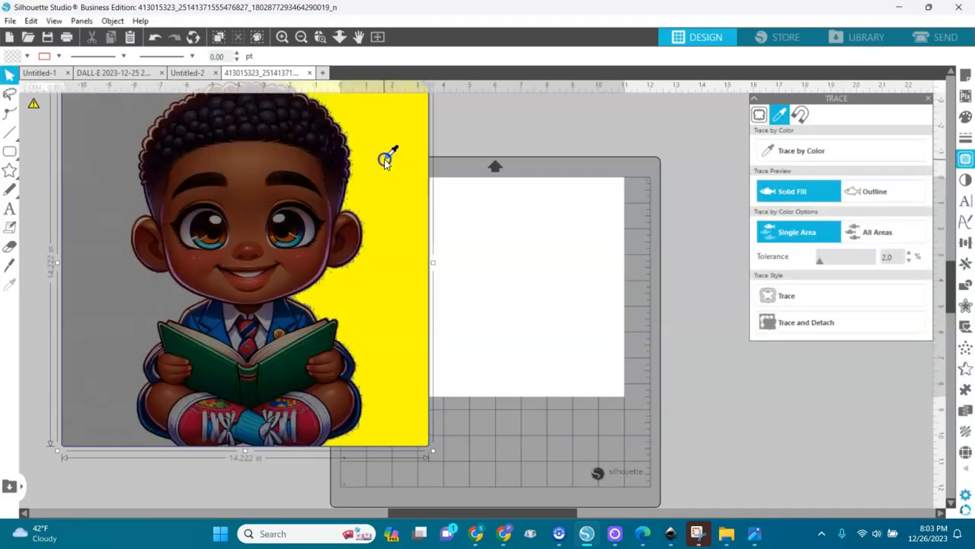
Raise the color trace tolerance to 34% so the selection covers the whole background around the boy
{"action": "left_click", "coordinate": [301, 36]}
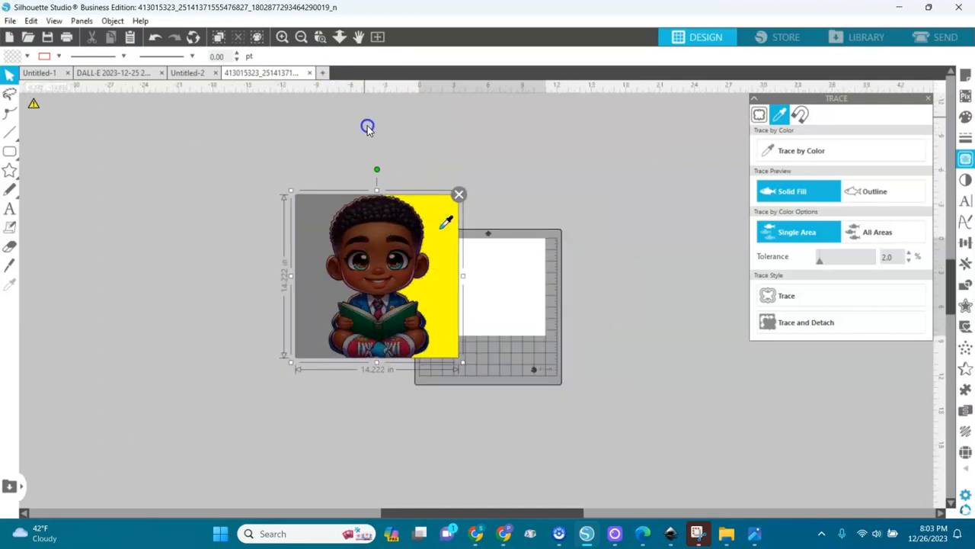
{"action": "left_click", "coordinate": [282, 38]}
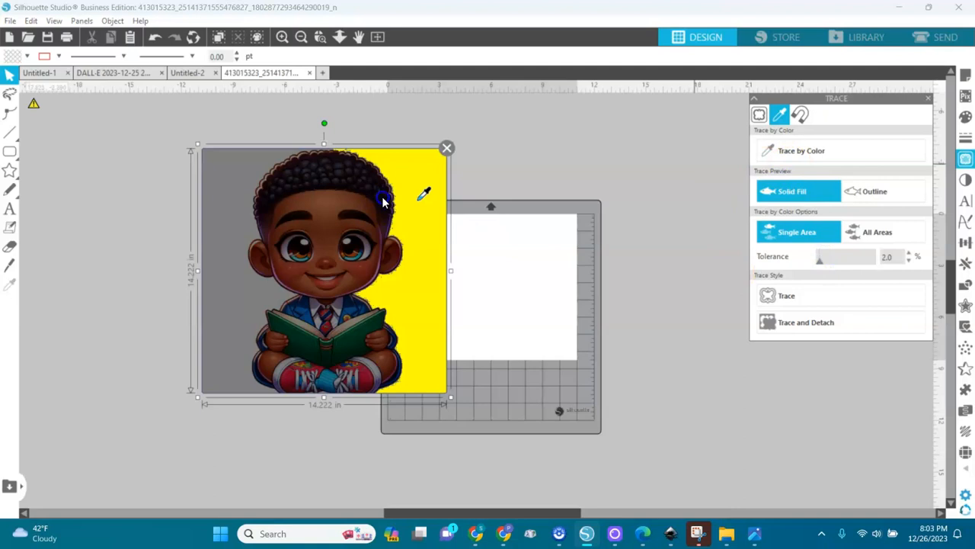
{"action": "left_click", "coordinate": [320, 36]}
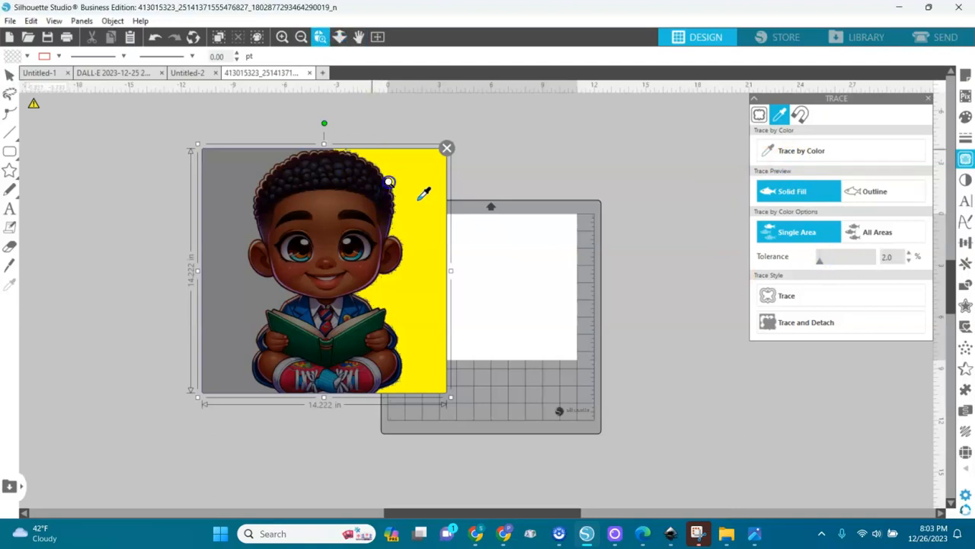
{"action": "left_click", "coordinate": [389, 183]}
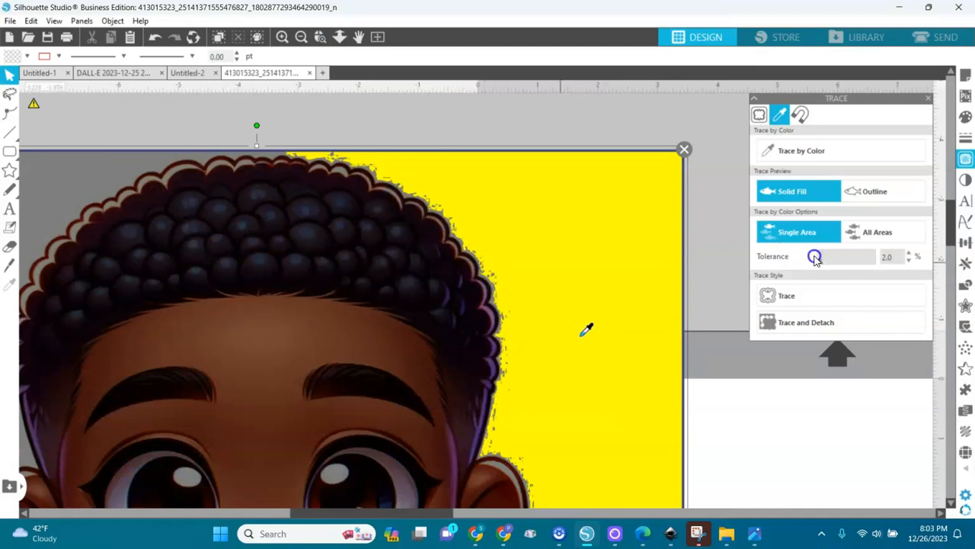
{"action": "left_click_drag", "start_coordinate": [822, 259], "coordinate": [826, 261]}
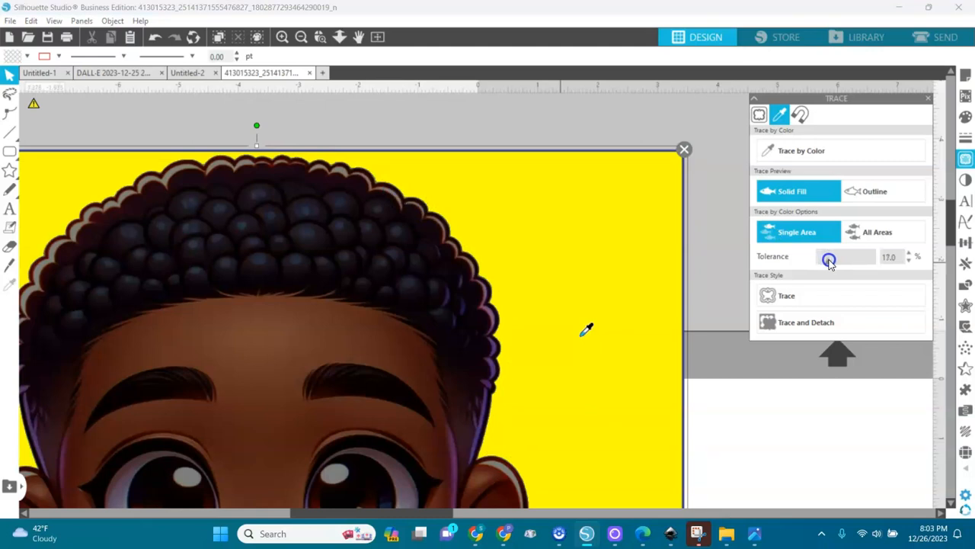
{"action": "left_click_drag", "start_coordinate": [948, 217], "coordinate": [943, 315]}
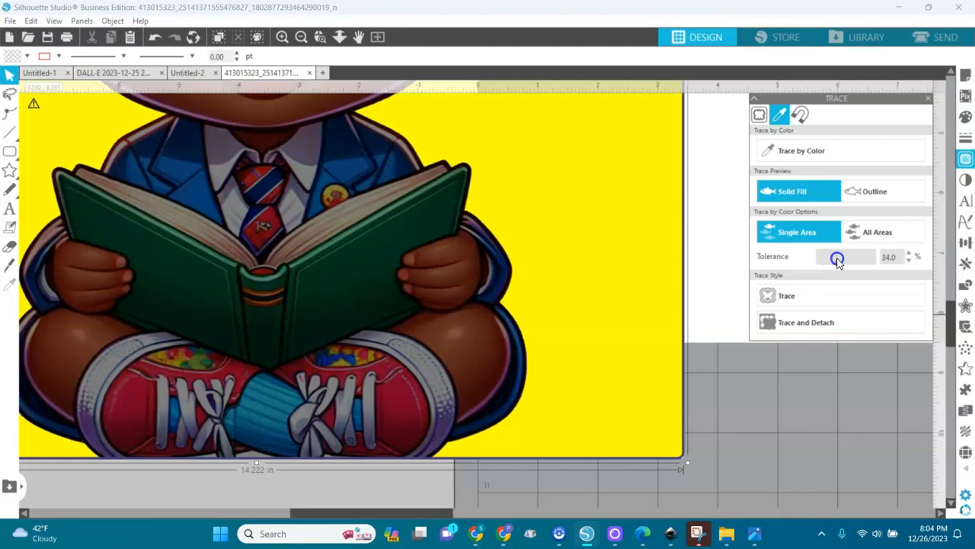
Trace and detach the selected background, and move the detached white piece away from the boy
{"action": "left_click", "coordinate": [797, 326]}
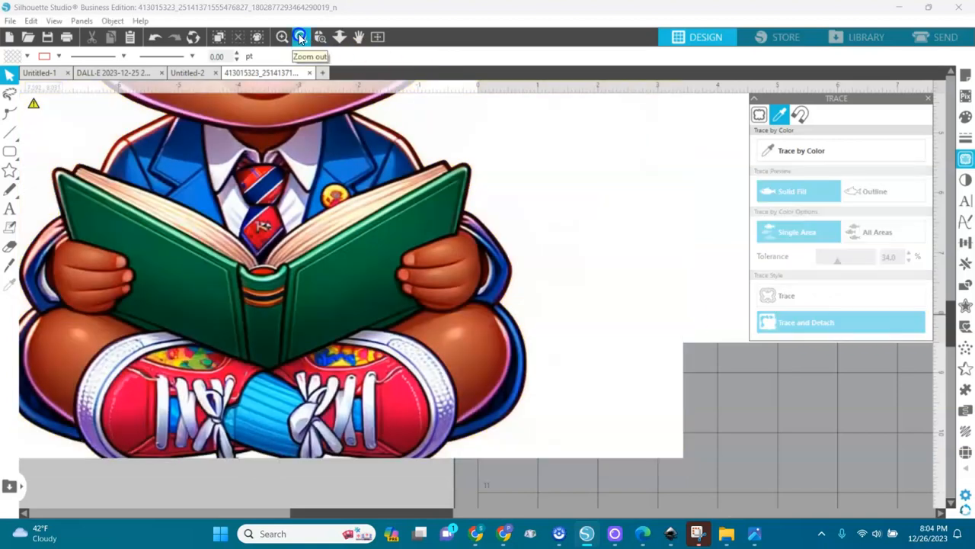
{"action": "left_click", "coordinate": [300, 38]}
{"action": "left_click", "coordinate": [300, 38]}
{"action": "left_click", "coordinate": [300, 38]}
{"action": "left_click", "coordinate": [301, 38]}
{"action": "mouse_move", "coordinate": [510, 231]}
{"action": "left_mouse_down"}
{"action": "mouse_move", "coordinate": [387, 262]}
{"action": "mouse_move", "coordinate": [315, 246]}
{"action": "mouse_move", "coordinate": [233, 250]}
{"action": "left_mouse_up"}
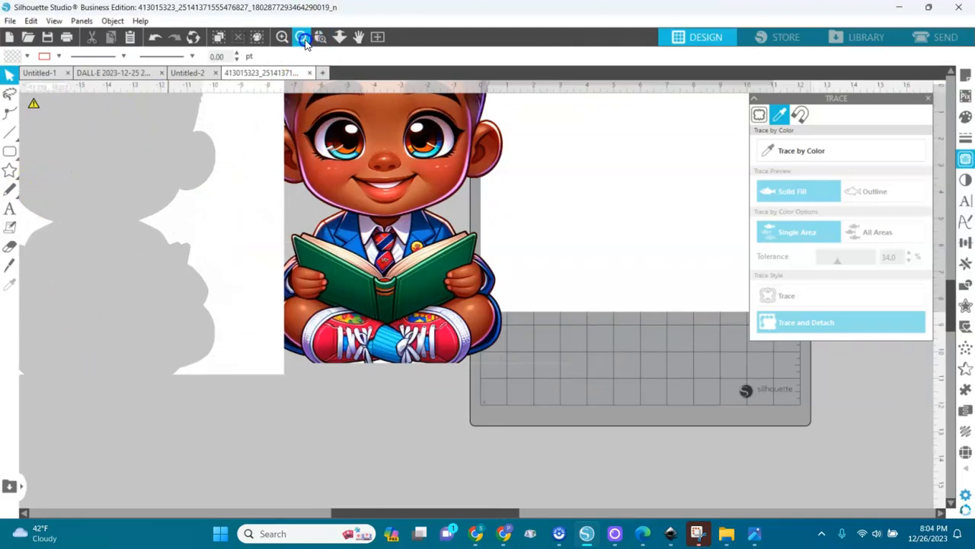
Inspect the cut edge of the detached white background piece and delete the piece
{"action": "left_click", "coordinate": [319, 36]}
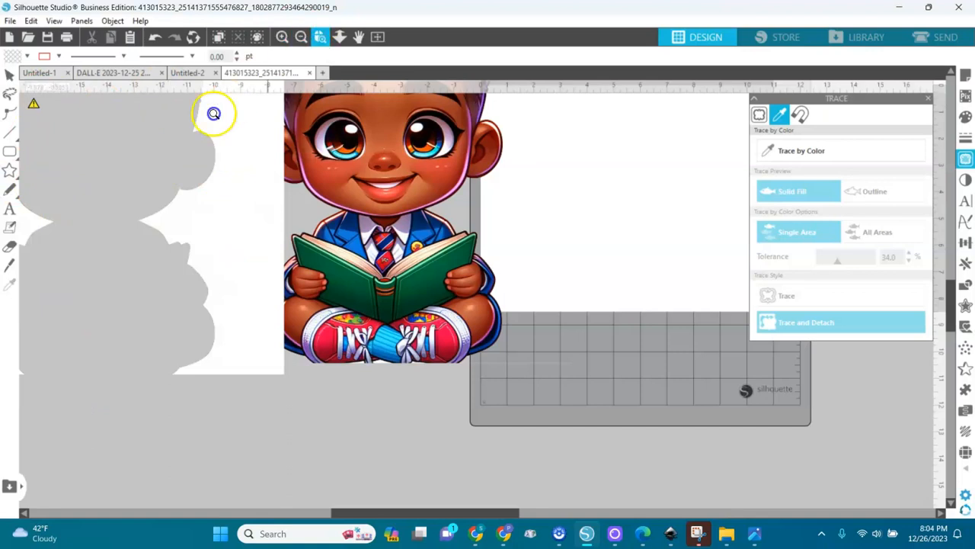
{"action": "left_click", "coordinate": [196, 117]}
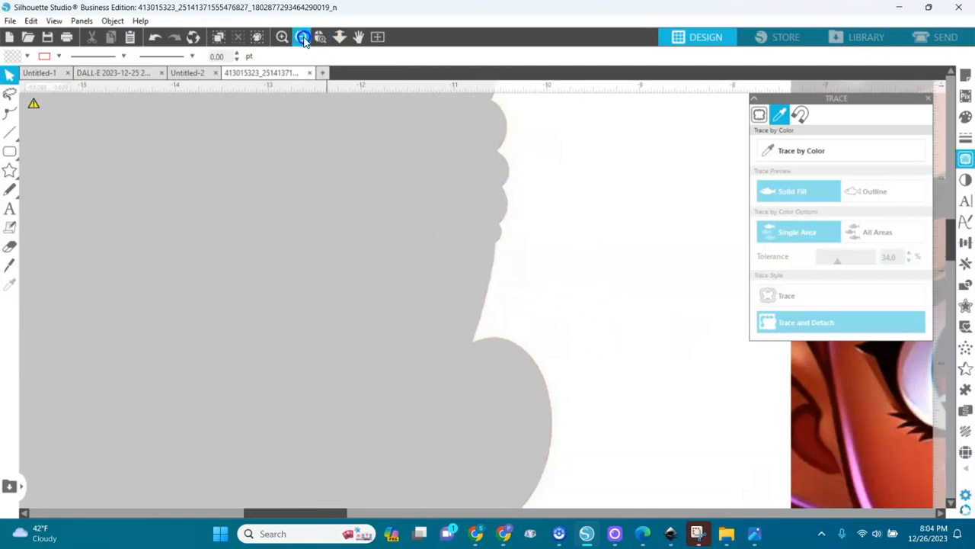
{"action": "left_click", "coordinate": [303, 37]}
{"action": "left_click", "coordinate": [303, 38]}
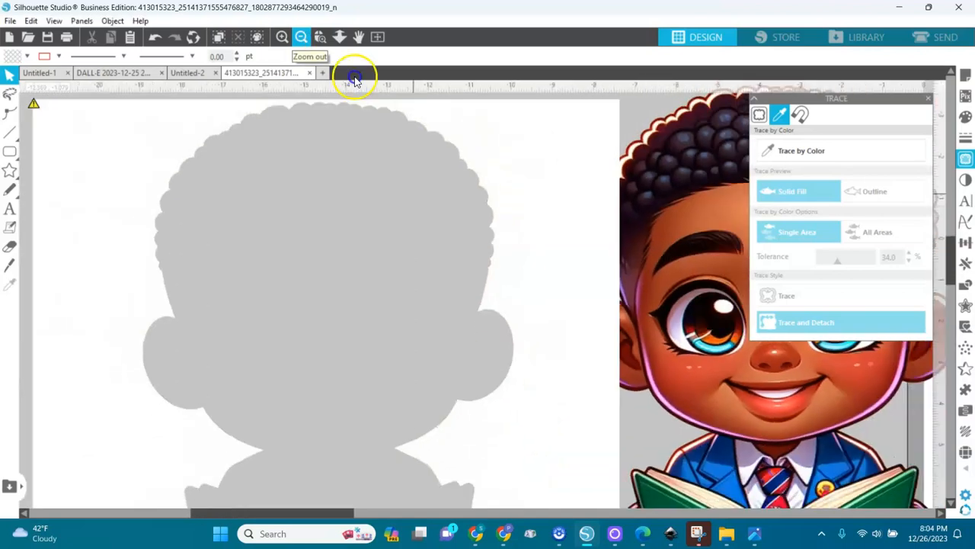
{"action": "left_click", "coordinate": [497, 167]}
{"action": "key", "text": "Delete"}
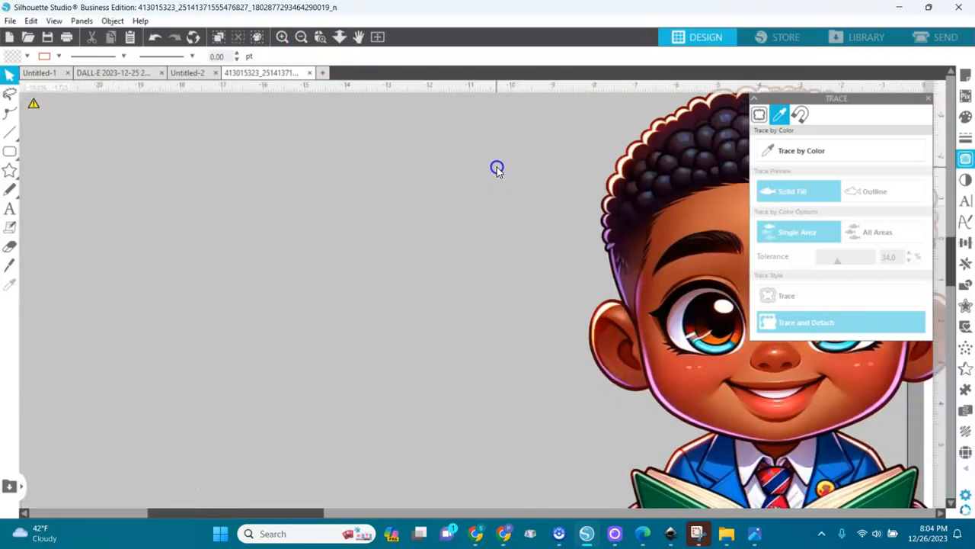
Move the cut-out boy farther away from the page and select him
{"action": "left_click_drag", "start_coordinate": [662, 265], "coordinate": [366, 230]}
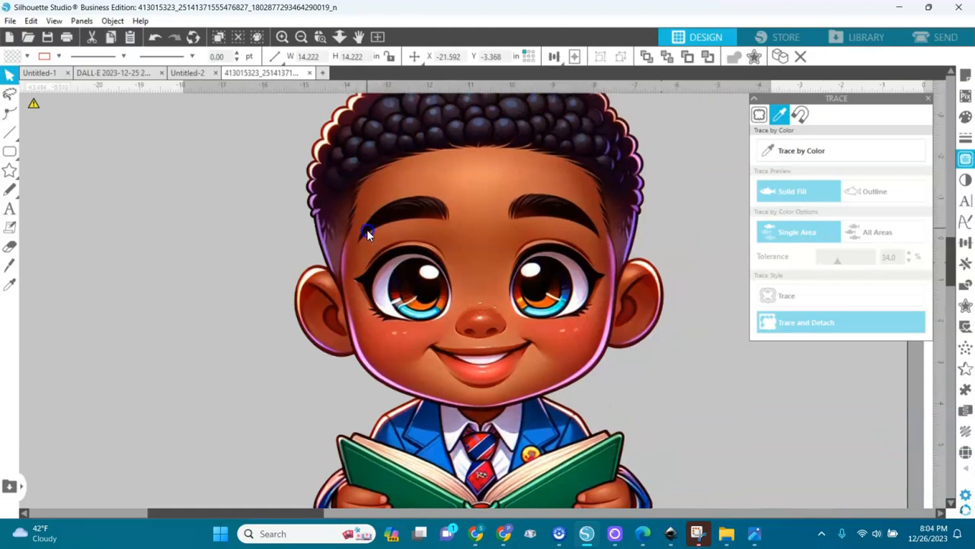
{"action": "left_click", "coordinate": [302, 37]}
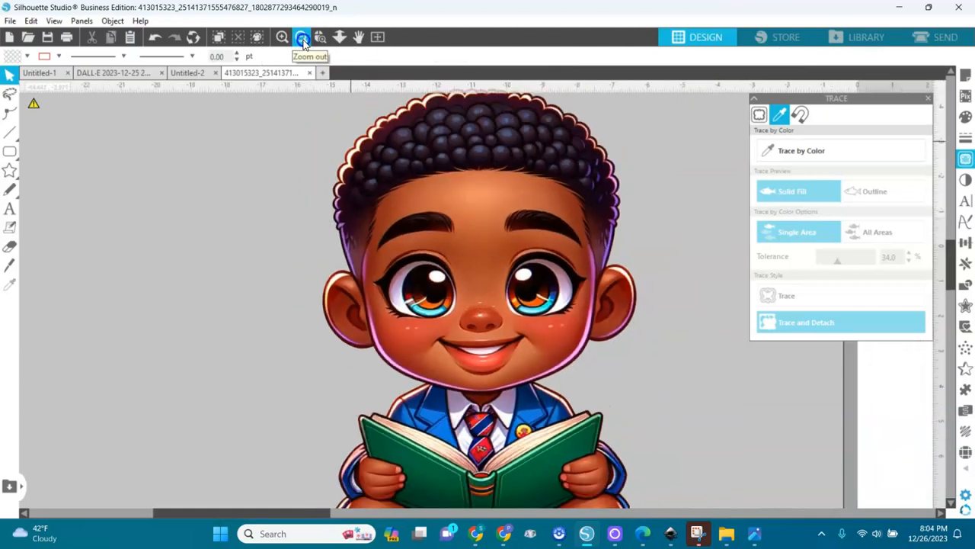
{"action": "left_click", "coordinate": [303, 38]}
{"action": "left_click", "coordinate": [303, 38]}
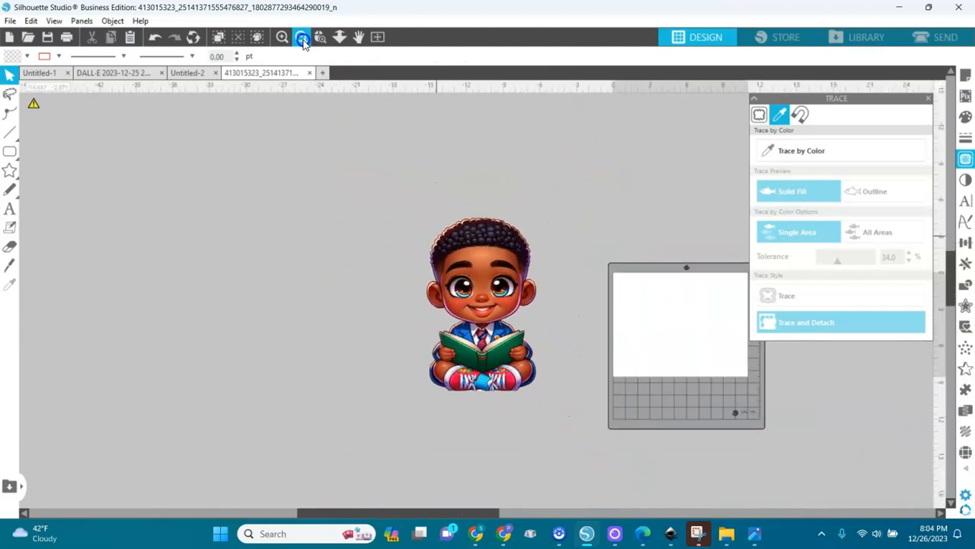
{"action": "left_click", "coordinate": [483, 276]}
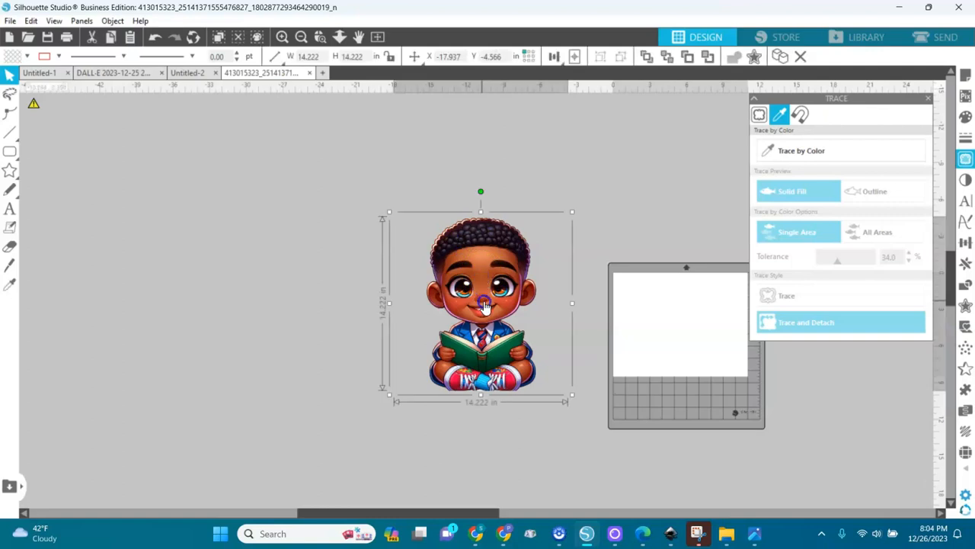
Lock the aspect ratio and resize the boy image to 2 inches high
{"action": "left_click", "coordinate": [391, 56]}
{"action": "left_click", "coordinate": [363, 57]}
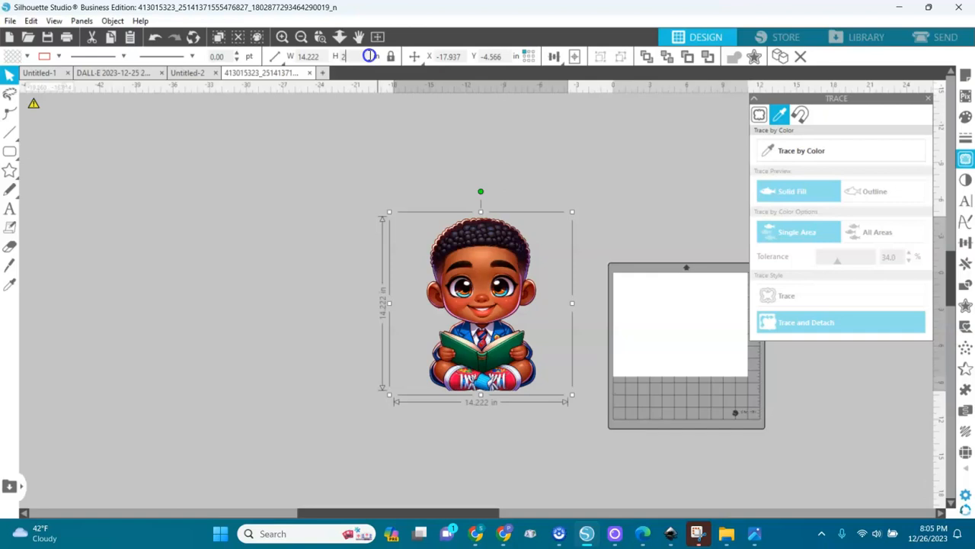
{"action": "key", "text": "Return"}
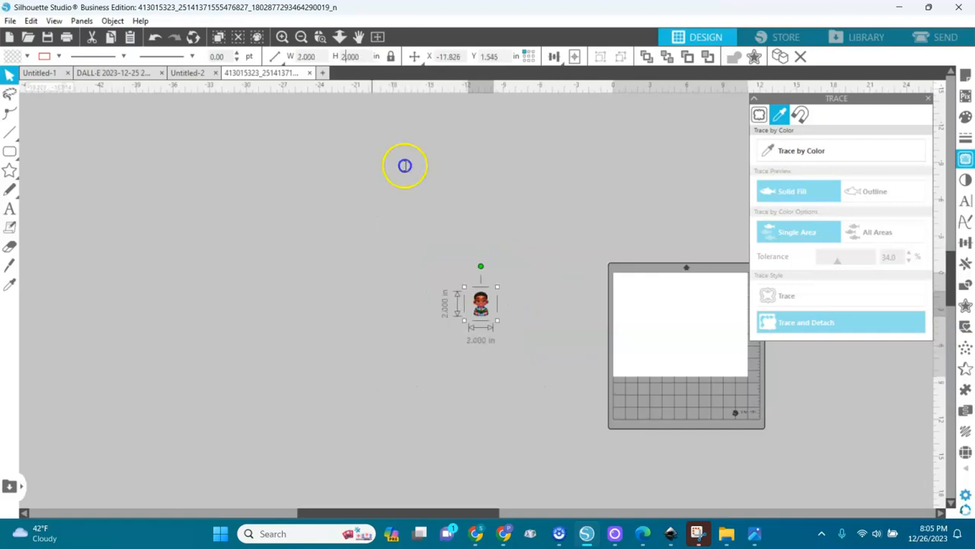
Bring the resized boy over to the page and place him in the gray area just beside it
{"action": "left_click_drag", "start_coordinate": [481, 303], "coordinate": [628, 301]}
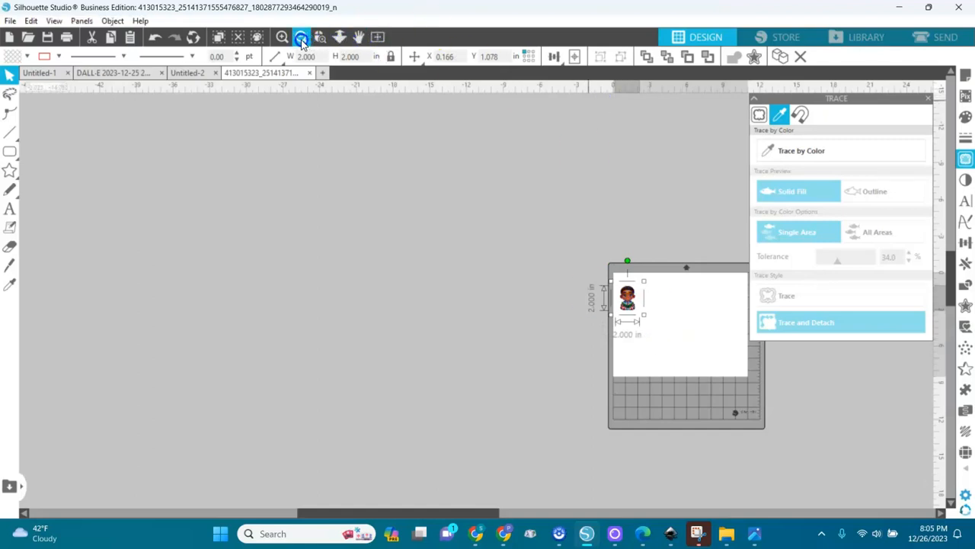
{"action": "left_click", "coordinate": [375, 36]}
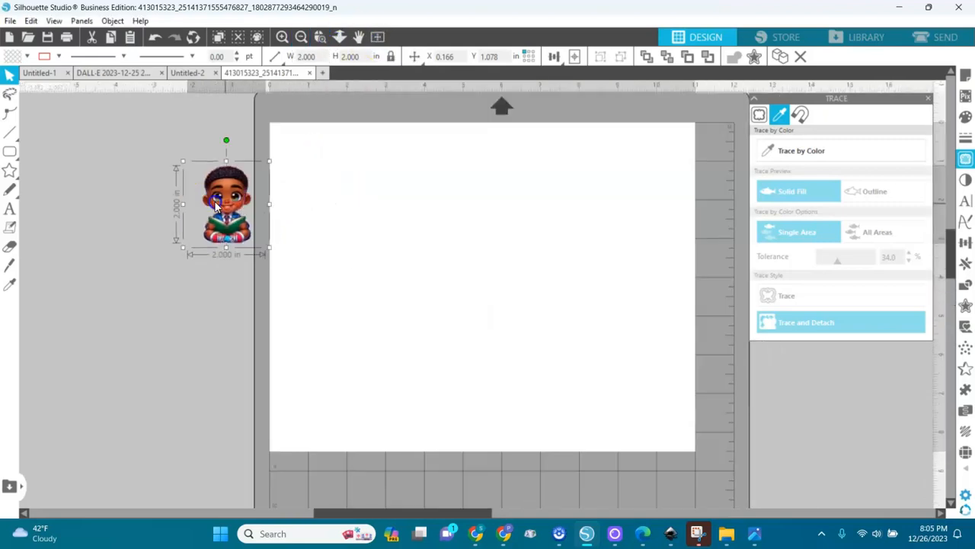
{"action": "left_click_drag", "start_coordinate": [216, 206], "coordinate": [173, 206]}
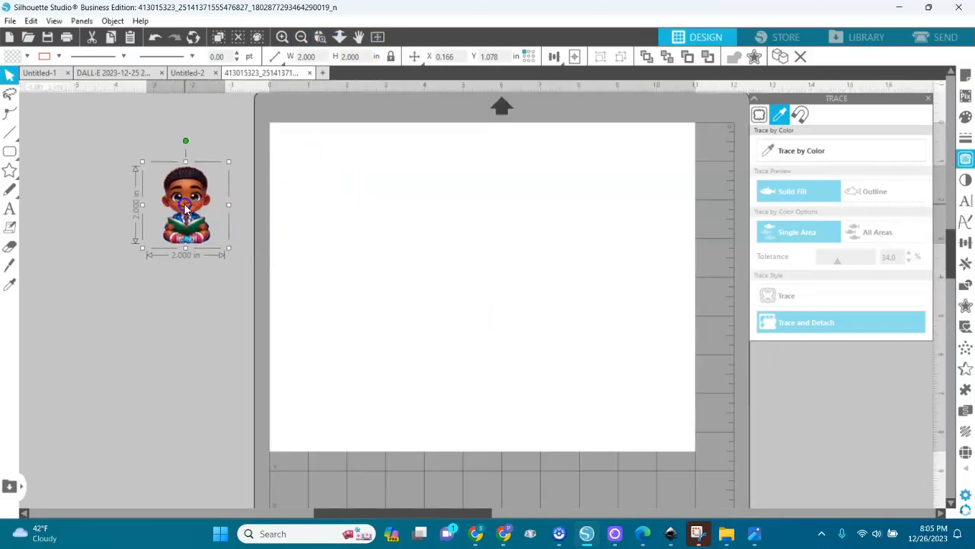
Set the boy image's line color to black and reposition him beside the page
{"action": "left_click", "coordinate": [61, 56]}
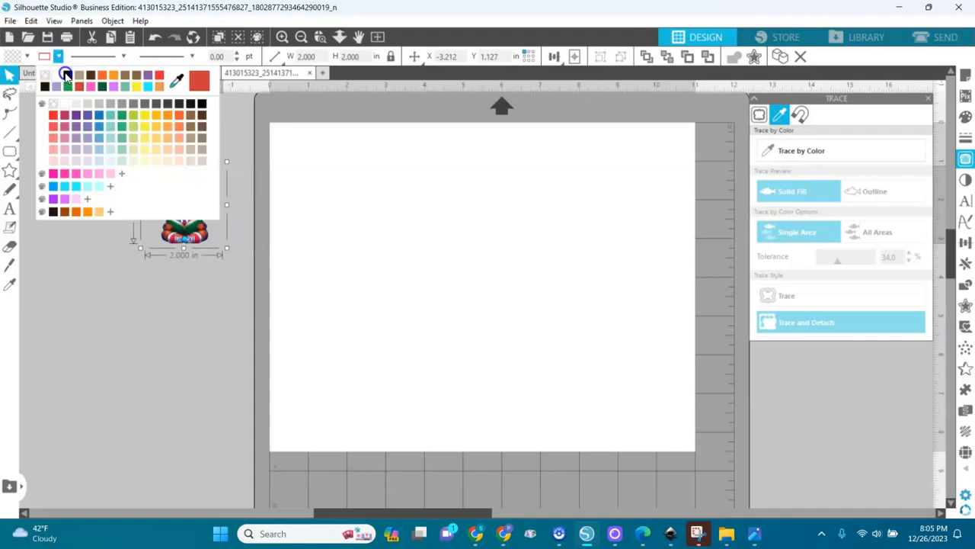
{"action": "left_click", "coordinate": [66, 74]}
{"action": "mouse_move", "coordinate": [184, 218]}
{"action": "left_mouse_down"}
{"action": "mouse_move", "coordinate": [205, 250]}
{"action": "mouse_move", "coordinate": [196, 224]}
{"action": "left_mouse_up"}
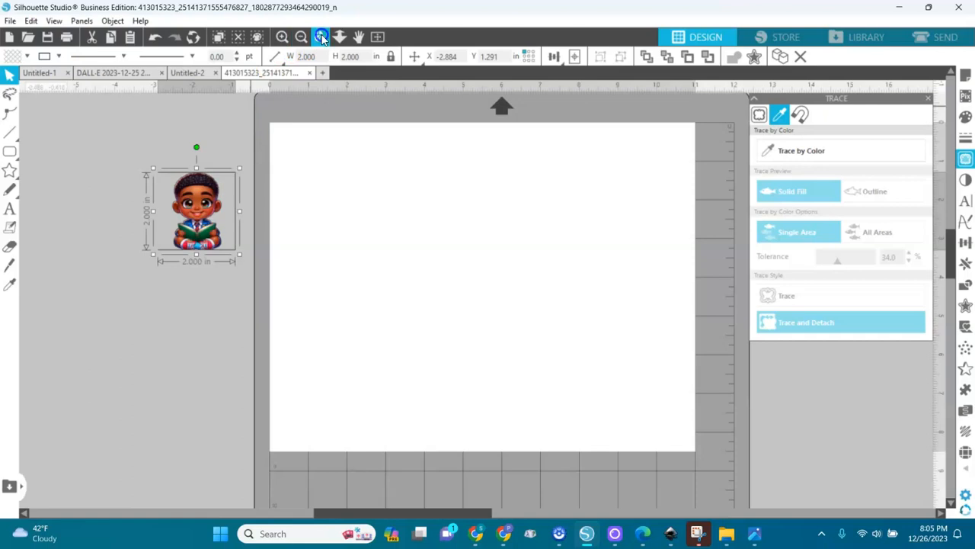
{"action": "left_click", "coordinate": [322, 38]}
{"action": "left_click", "coordinate": [204, 198]}
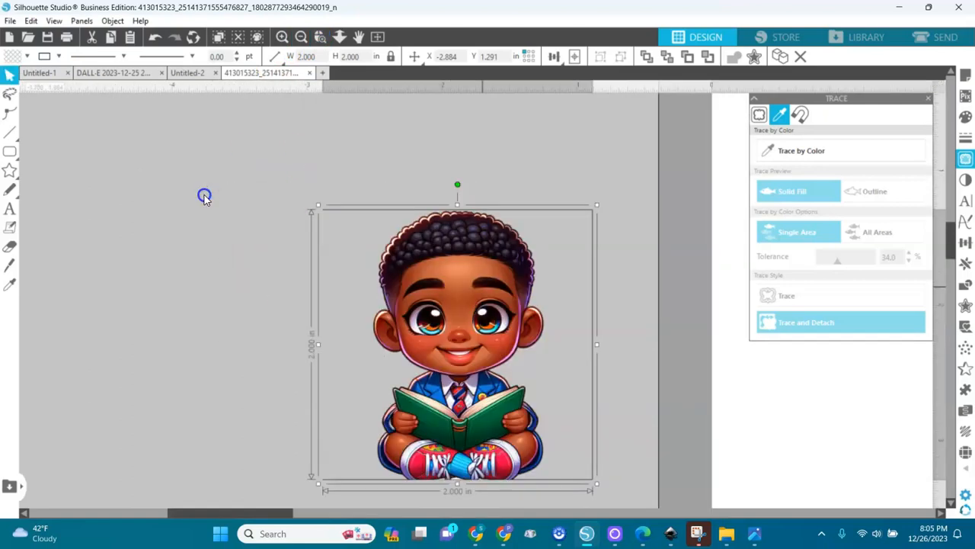
{"action": "left_click_drag", "start_coordinate": [423, 277], "coordinate": [381, 253]}
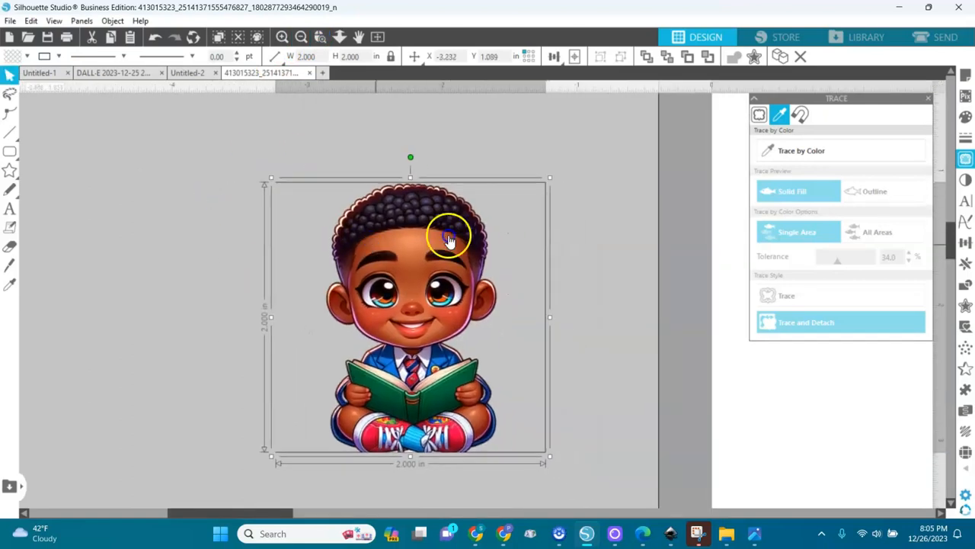
{"action": "left_click", "coordinate": [602, 236]}
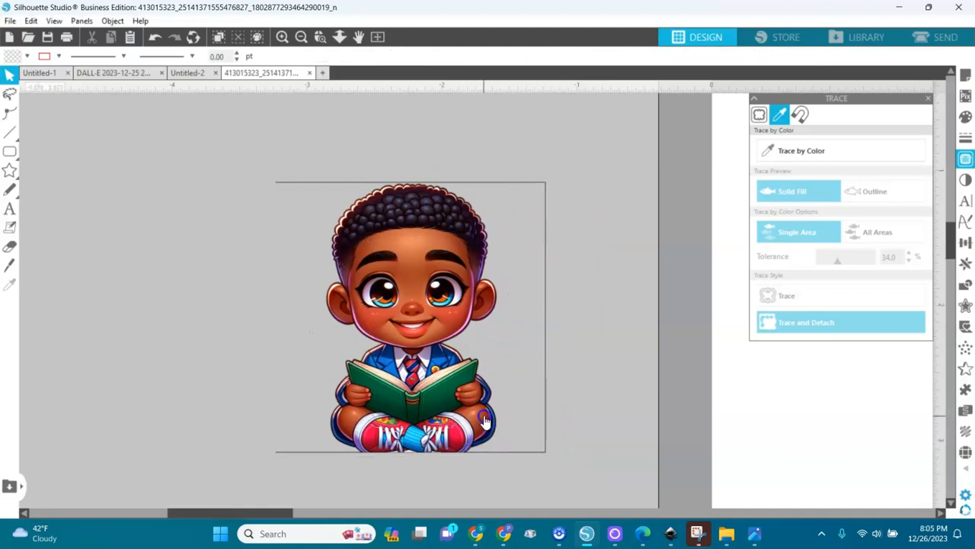
Erase a short piece of the frame line directly above the boy's hair with the round Eraser in Outline mode
{"action": "left_click", "coordinate": [10, 151]}
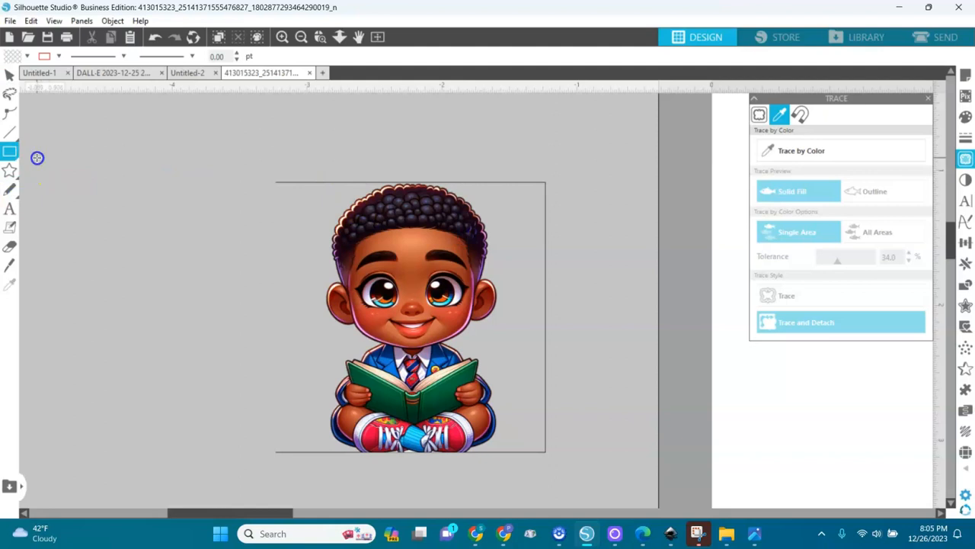
{"action": "left_click", "coordinate": [10, 245]}
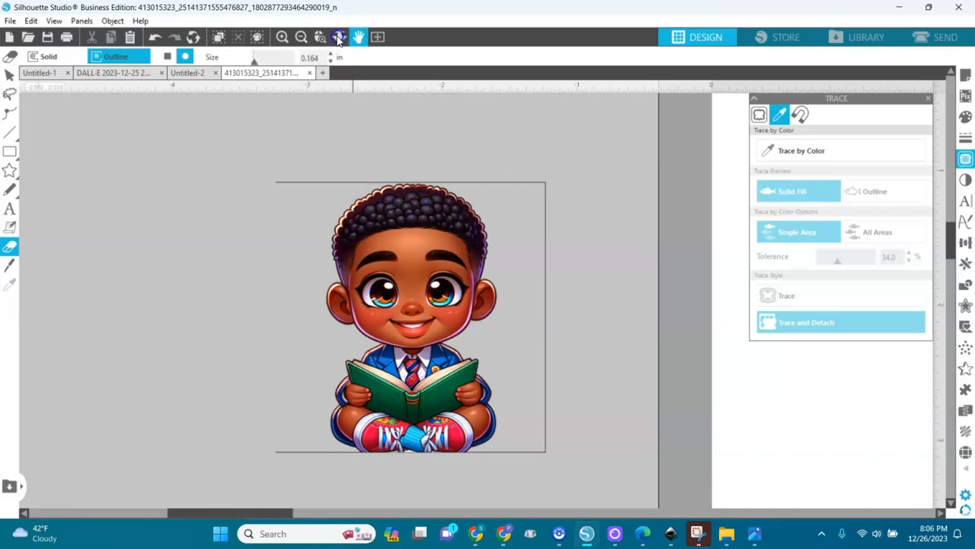
{"action": "left_click", "coordinate": [320, 37]}
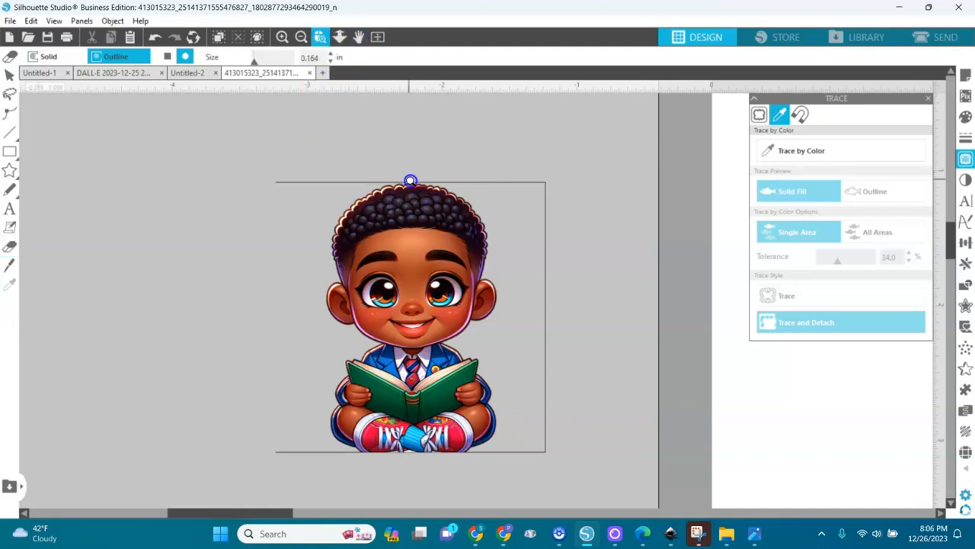
{"action": "left_click", "coordinate": [412, 181]}
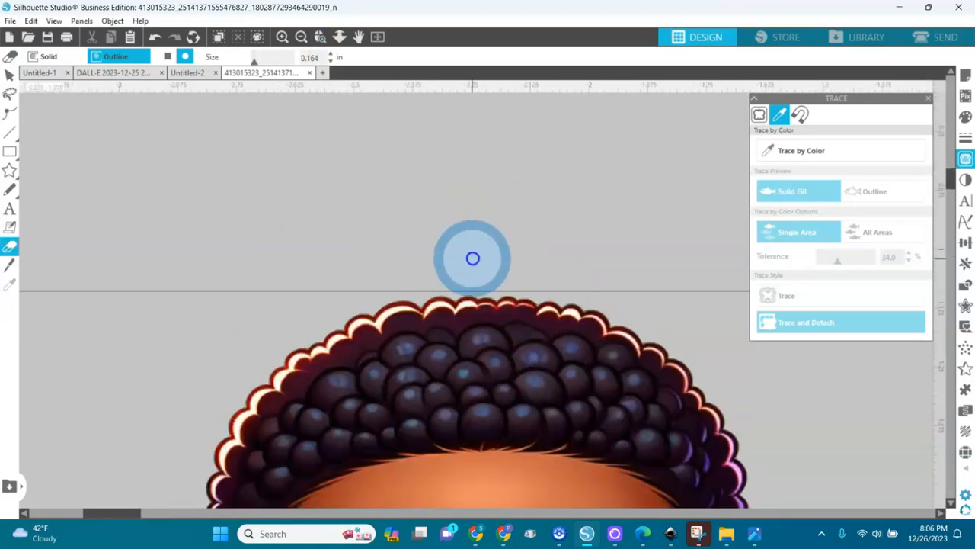
{"action": "left_click", "coordinate": [473, 253]}
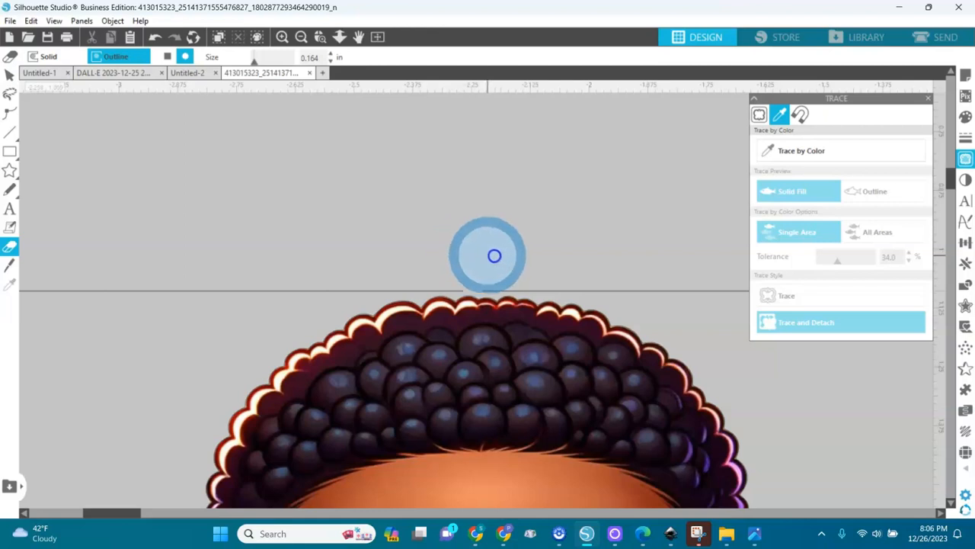
{"action": "left_click", "coordinate": [502, 256]}
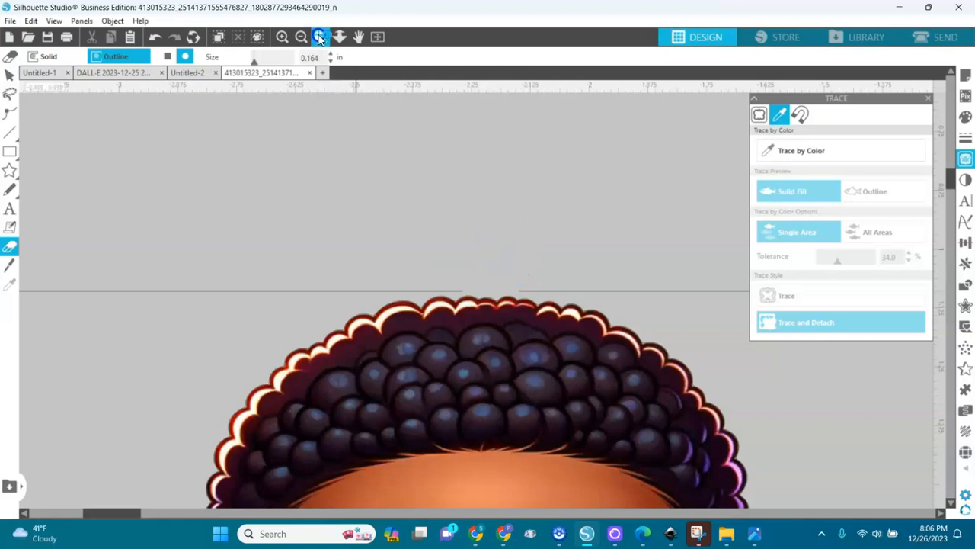
Move the boy away from the separated piece of the upper frame line and delete that piece
{"action": "left_click", "coordinate": [302, 39]}
{"action": "left_click", "coordinate": [302, 39]}
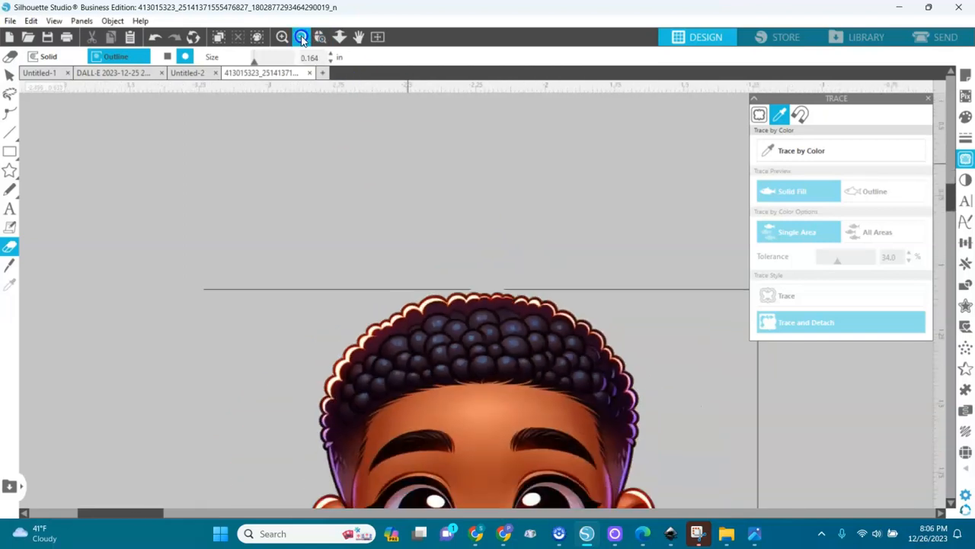
{"action": "left_click", "coordinate": [302, 40]}
{"action": "left_click", "coordinate": [302, 39]}
{"action": "left_click", "coordinate": [302, 40]}
{"action": "left_click", "coordinate": [302, 39]}
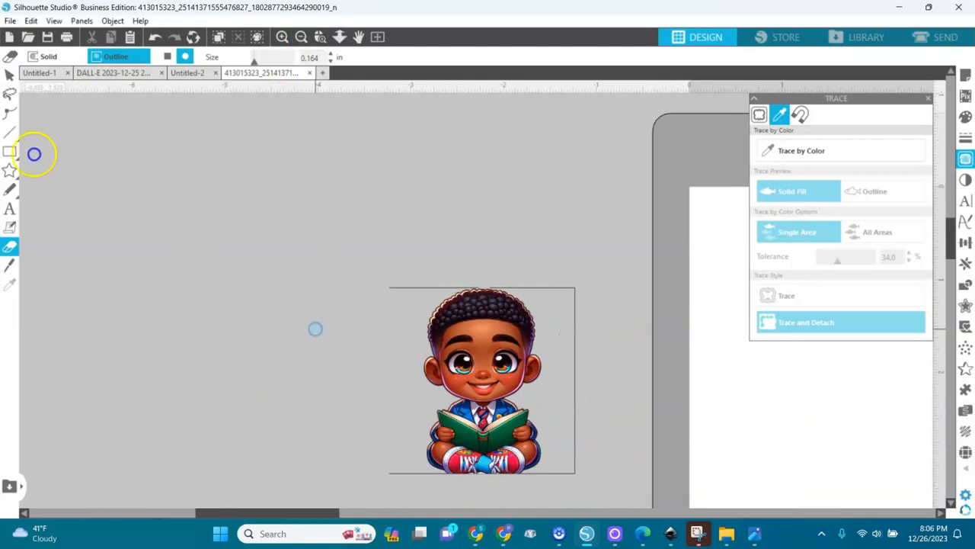
{"action": "left_click", "coordinate": [10, 71]}
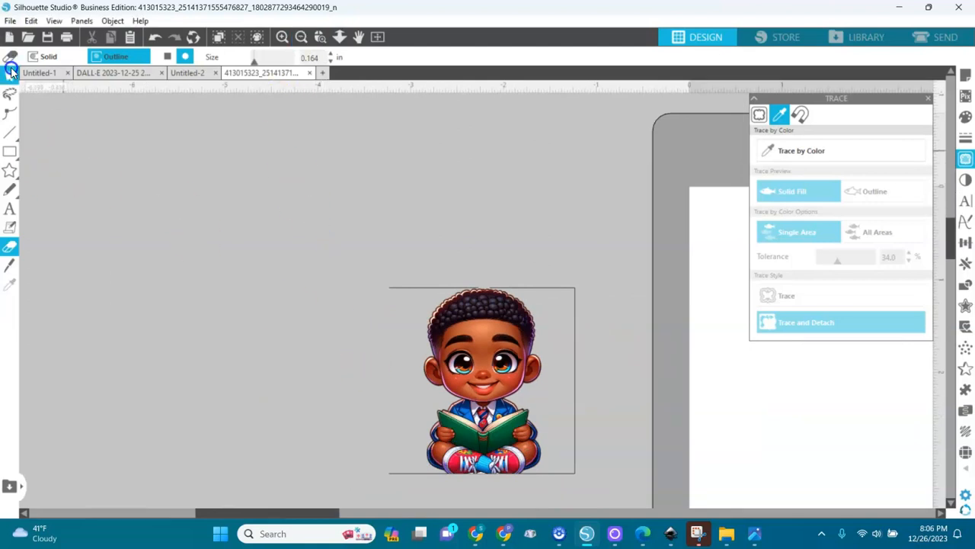
{"action": "left_click", "coordinate": [367, 377]}
{"action": "left_click_drag", "start_coordinate": [484, 470], "coordinate": [294, 369]}
{"action": "left_click", "coordinate": [424, 290]}
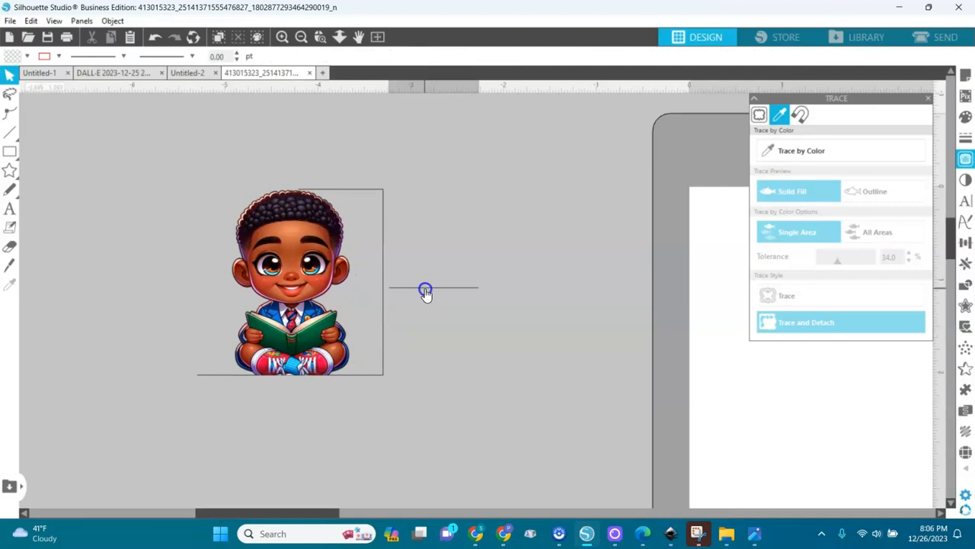
{"action": "left_click", "coordinate": [425, 290]}
{"action": "key", "text": "Delete"}
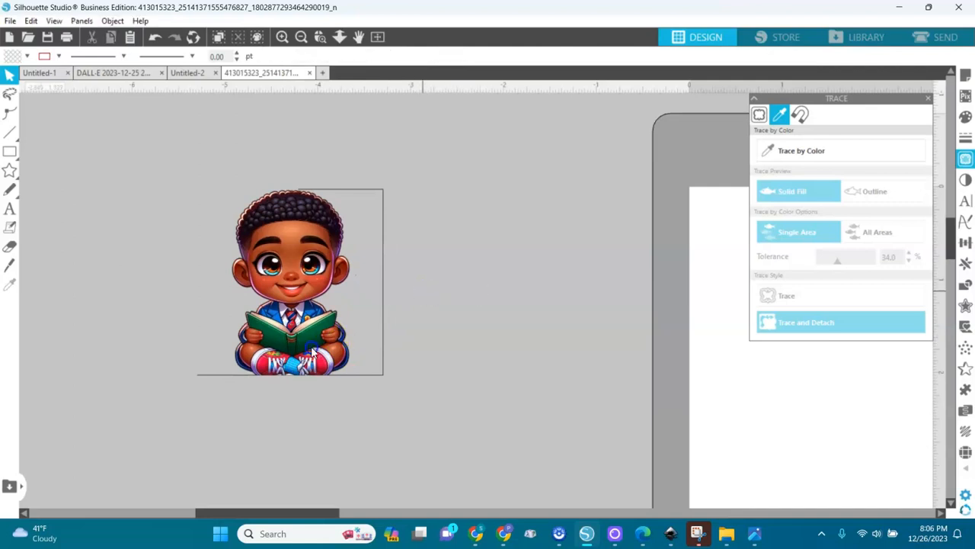
Move the boy up slightly and erase the frame line running beneath his shoes with the outline Eraser
{"action": "left_click_drag", "start_coordinate": [292, 358], "coordinate": [334, 299]}
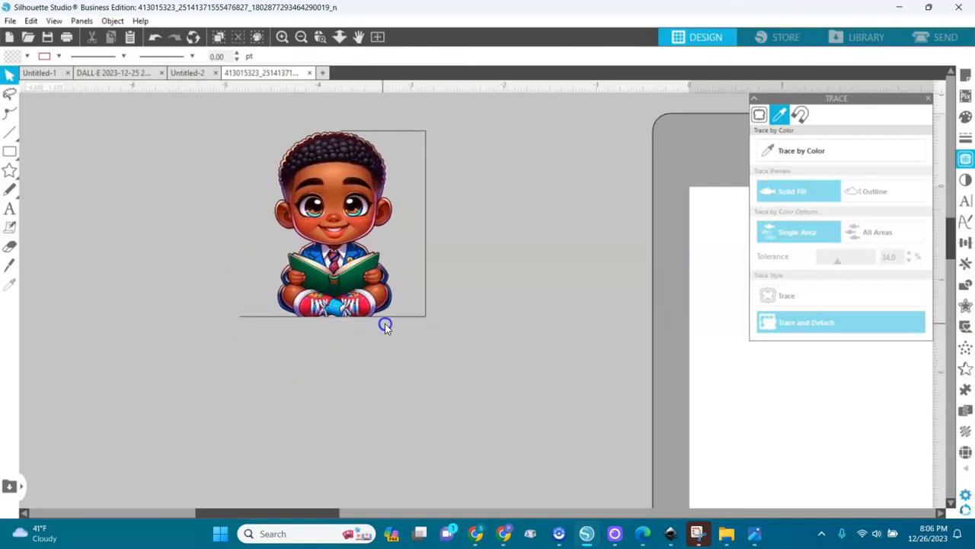
{"action": "left_click", "coordinate": [319, 38]}
{"action": "left_click", "coordinate": [377, 317]}
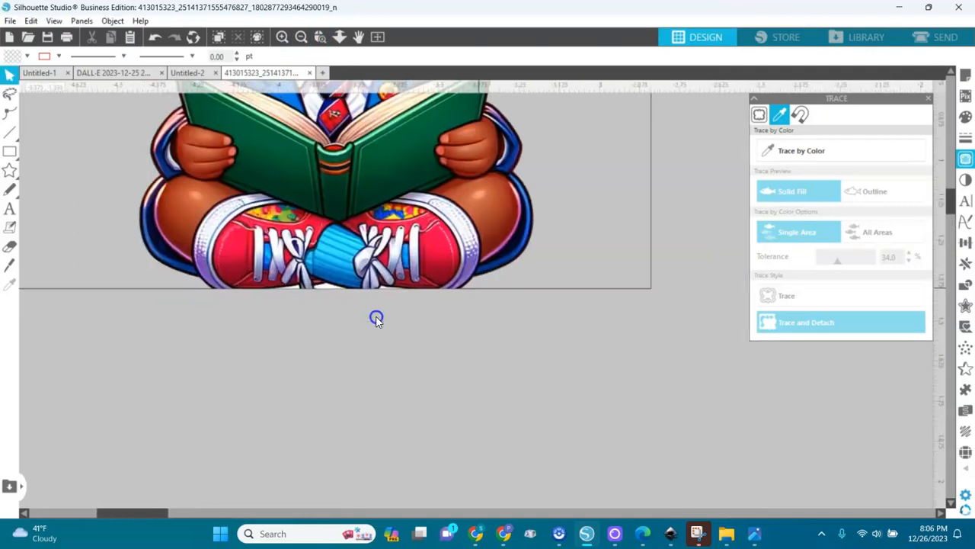
{"action": "left_click", "coordinate": [10, 171]}
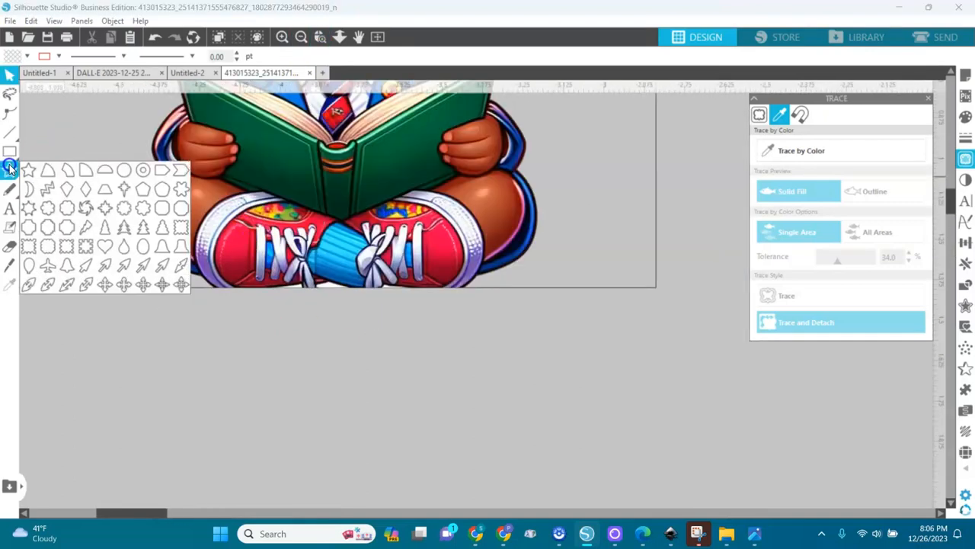
{"action": "left_click", "coordinate": [10, 246]}
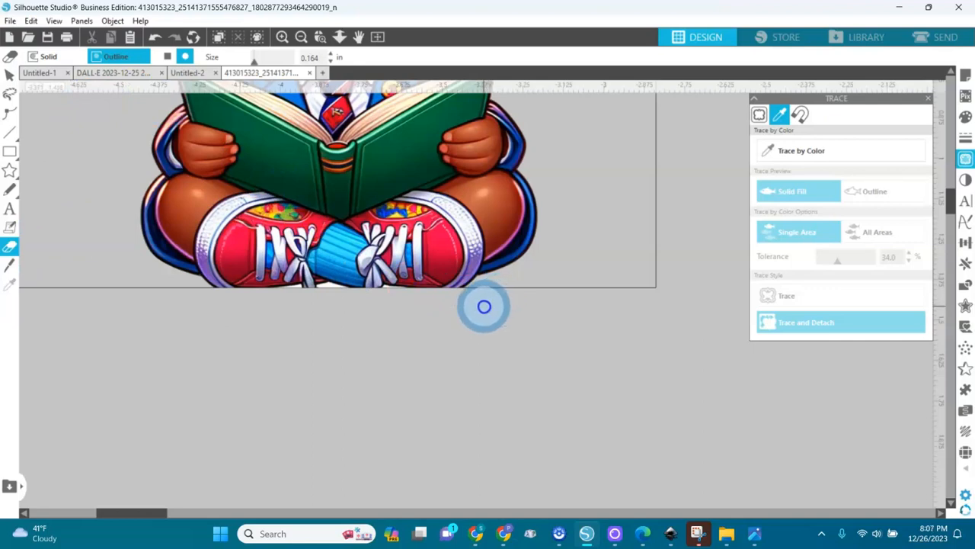
{"action": "mouse_move", "coordinate": [484, 306]}
{"action": "left_mouse_down"}
{"action": "mouse_move", "coordinate": [414, 355]}
{"action": "mouse_move", "coordinate": [174, 325]}
{"action": "mouse_move", "coordinate": [185, 310]}
{"action": "left_mouse_up"}
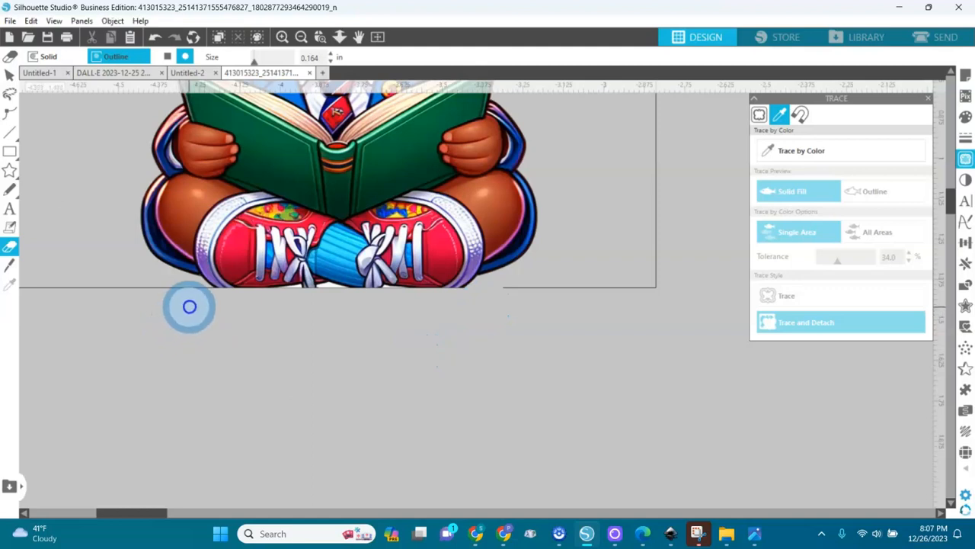
{"action": "left_click", "coordinate": [196, 308]}
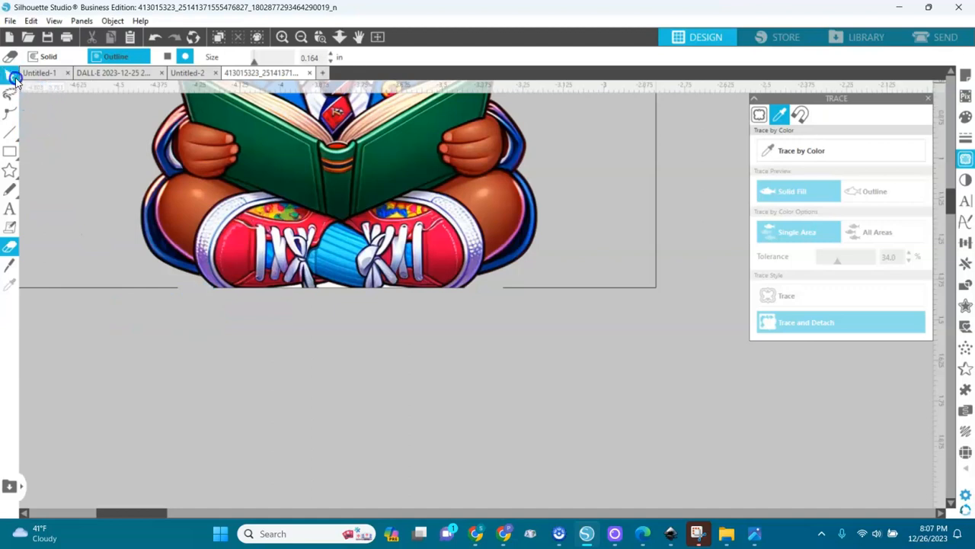
Delete the two leftover frame line pieces on either side of the boy's shoes
{"action": "left_click", "coordinate": [8, 78]}
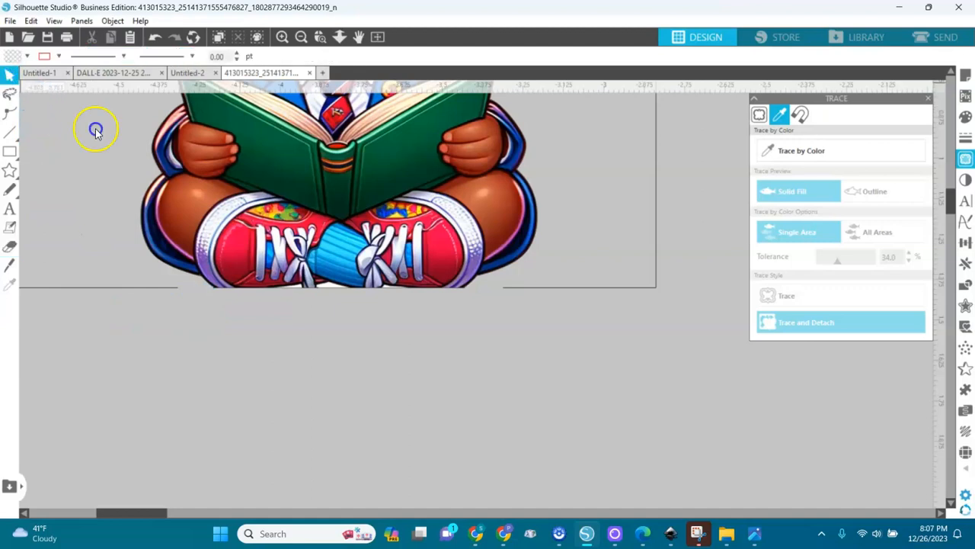
{"action": "left_click", "coordinate": [583, 289]}
{"action": "key", "text": "Delete"}
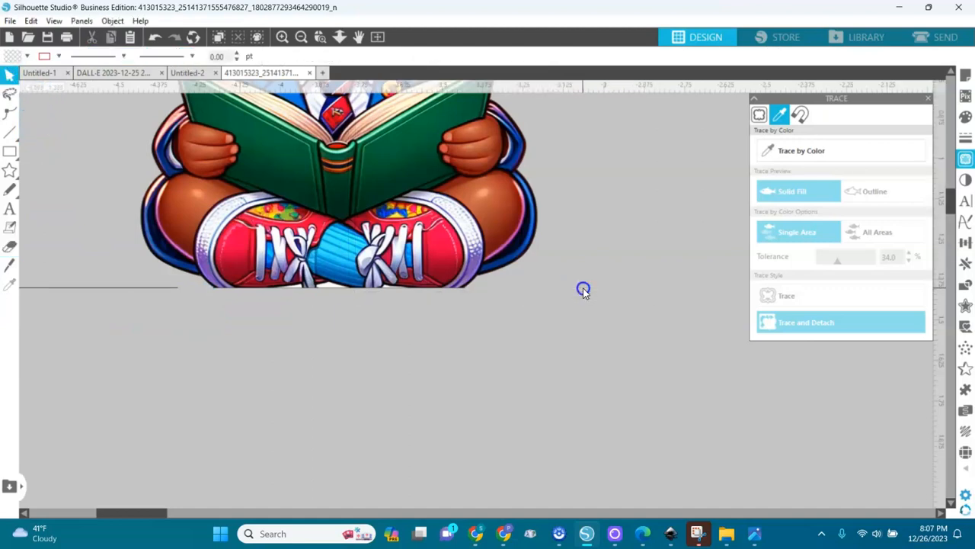
{"action": "left_click", "coordinate": [167, 288]}
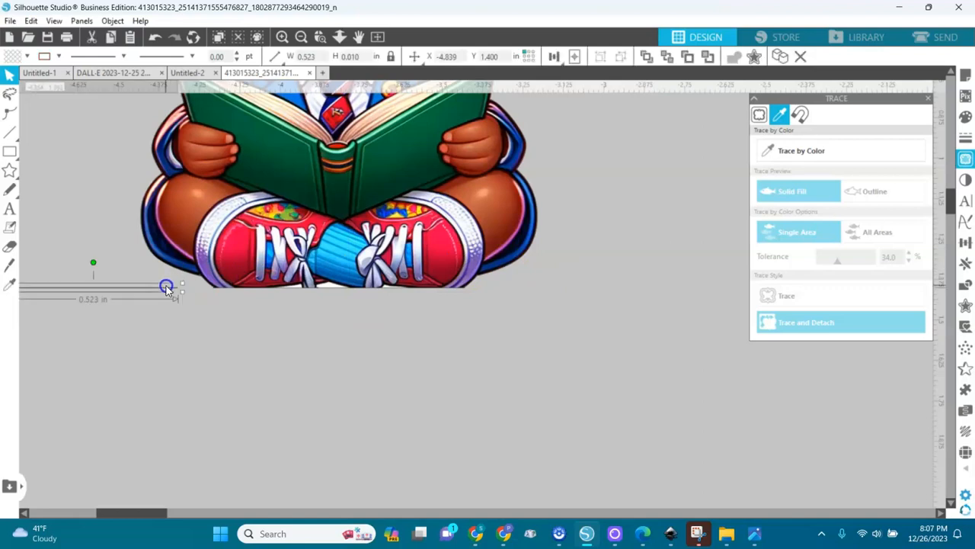
{"action": "key", "text": "Delete"}
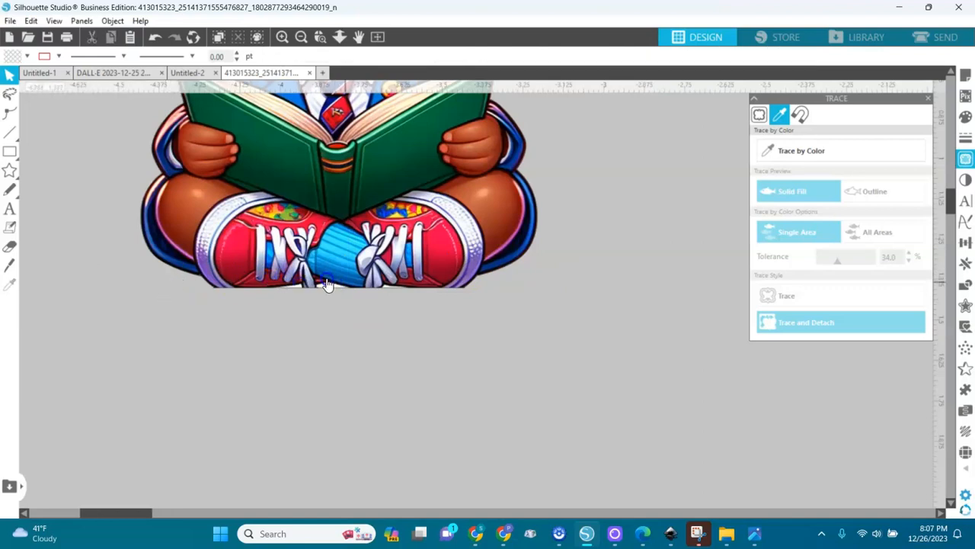
Try to pick the white gap below the blue sock between the shoes with Trace by Color
{"action": "left_click", "coordinate": [782, 153]}
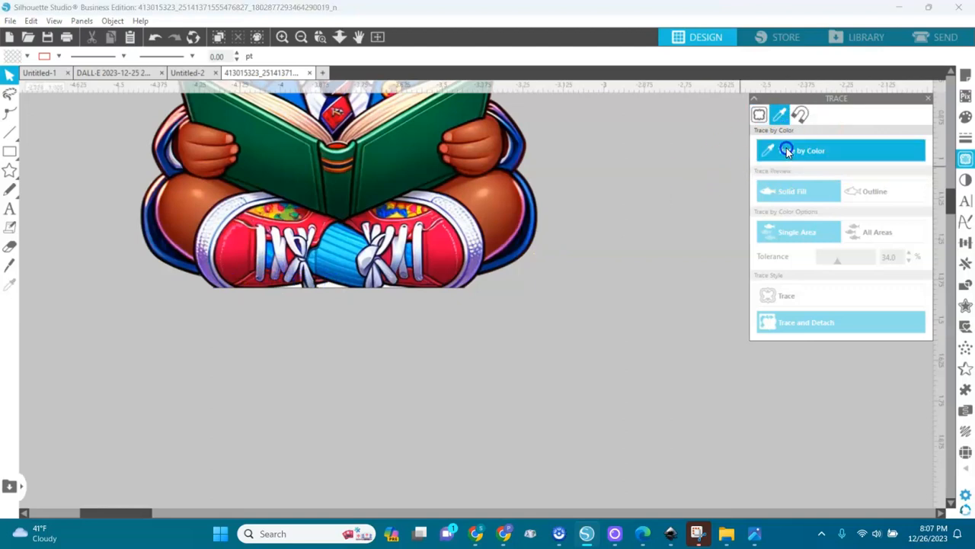
{"action": "left_click", "coordinate": [328, 282]}
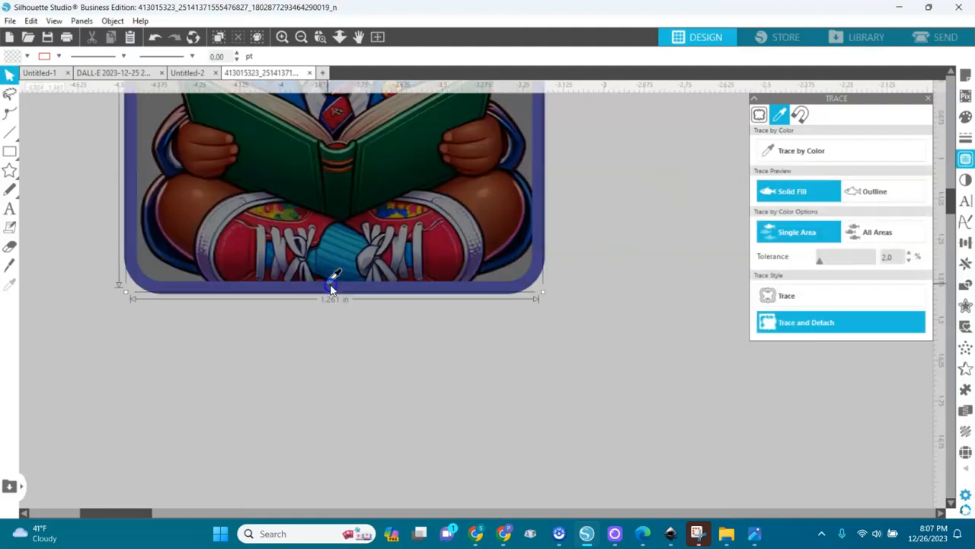
Trace and detach the white gap below the blue sock by color, extending the trace area below the shoes and setting the tolerance to 53%
{"action": "left_click", "coordinate": [320, 37]}
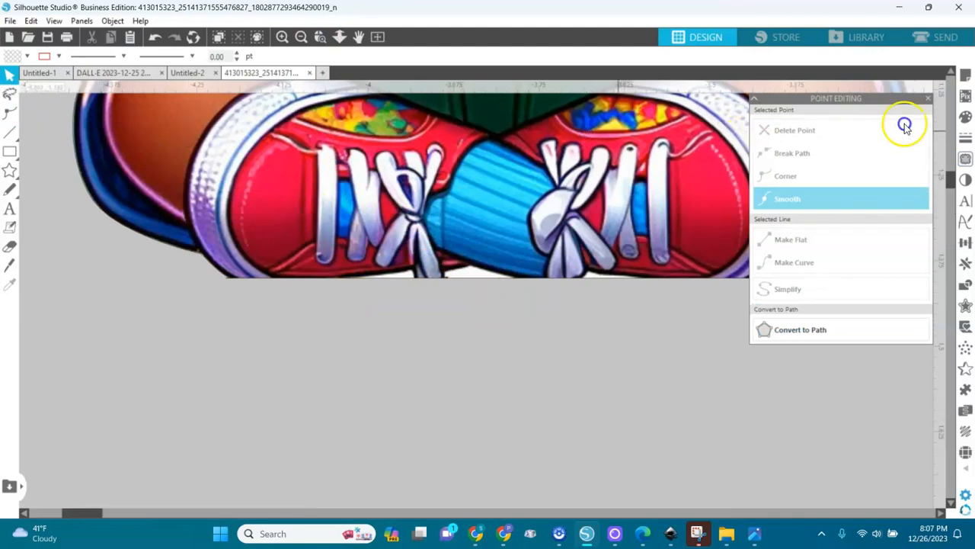
{"action": "left_click", "coordinate": [965, 159]}
{"action": "left_click", "coordinate": [779, 114]}
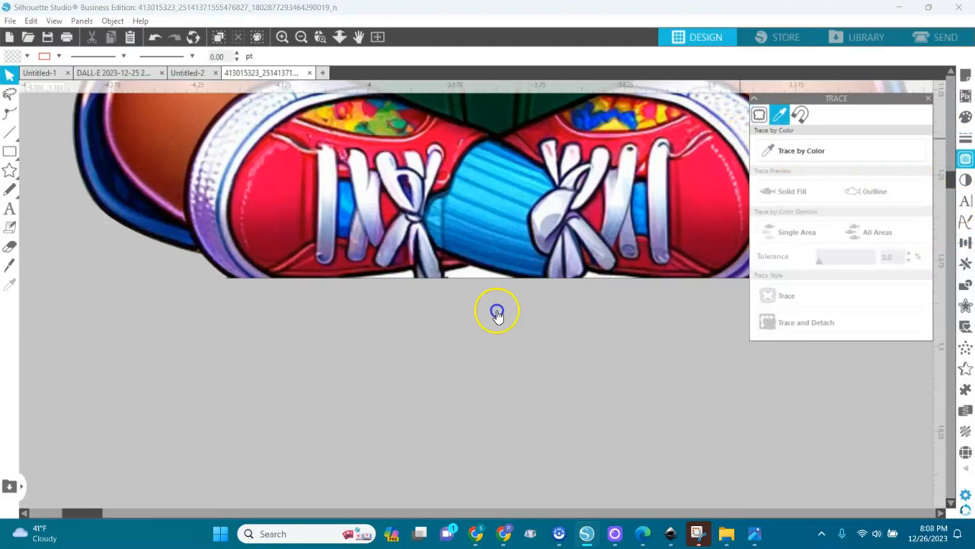
{"action": "left_click", "coordinate": [800, 150]}
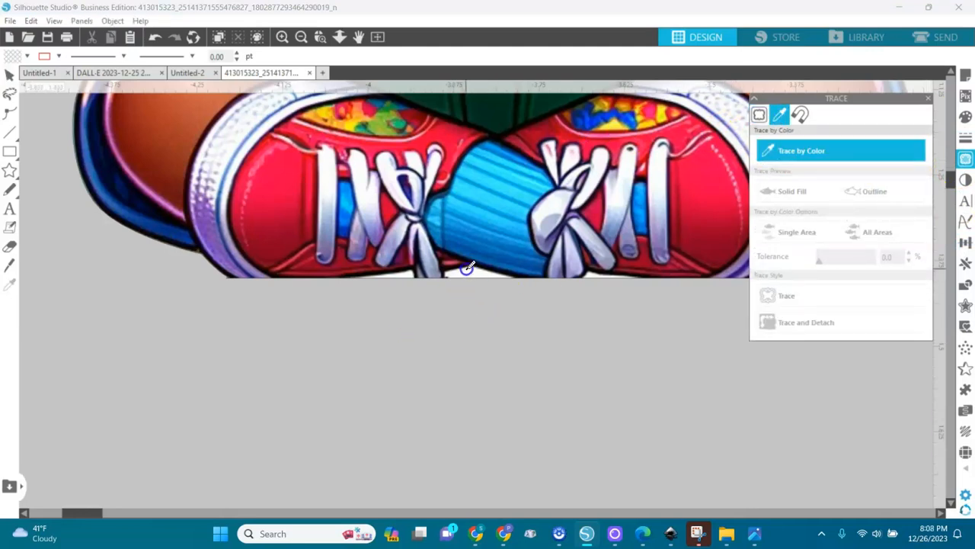
{"action": "left_click", "coordinate": [465, 267]}
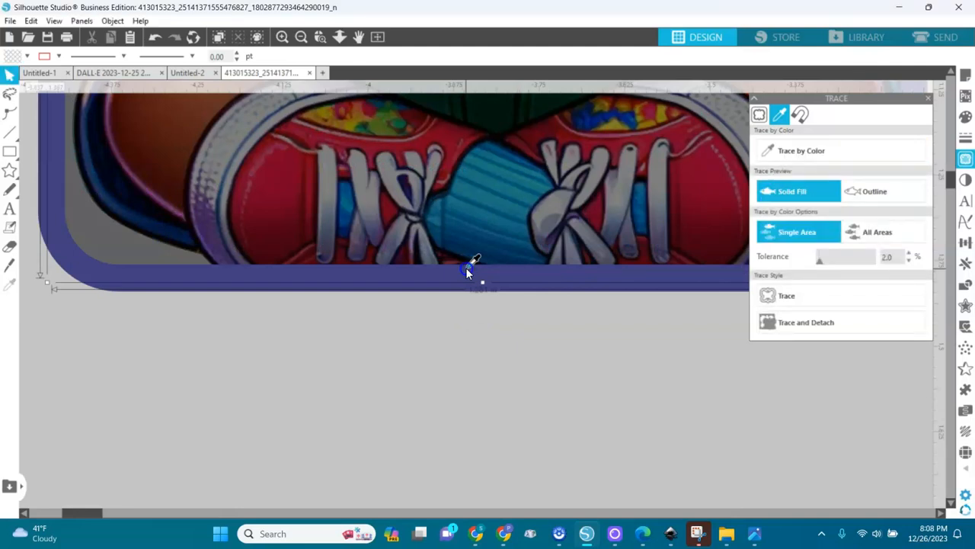
{"action": "left_click_drag", "start_coordinate": [483, 281], "coordinate": [485, 329]}
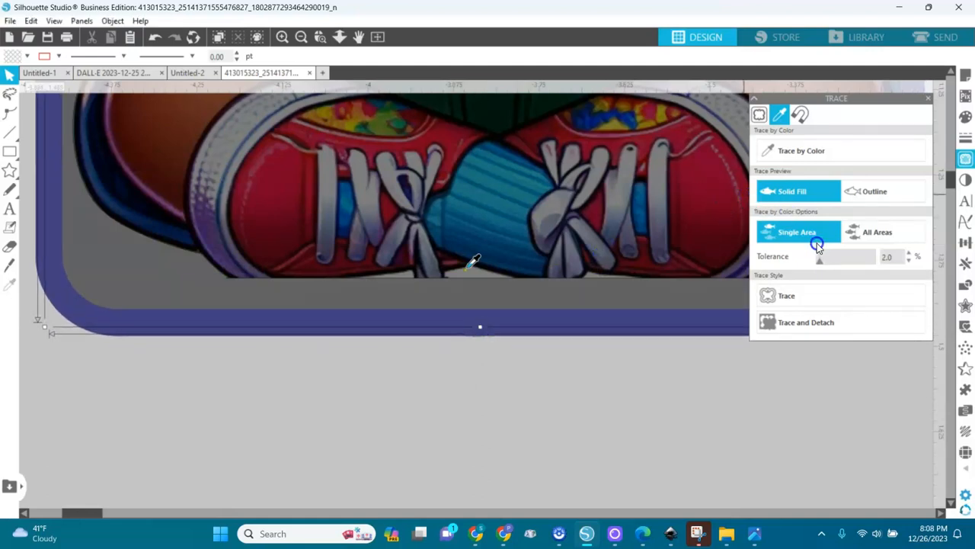
{"action": "left_click_drag", "start_coordinate": [819, 262], "coordinate": [848, 261]}
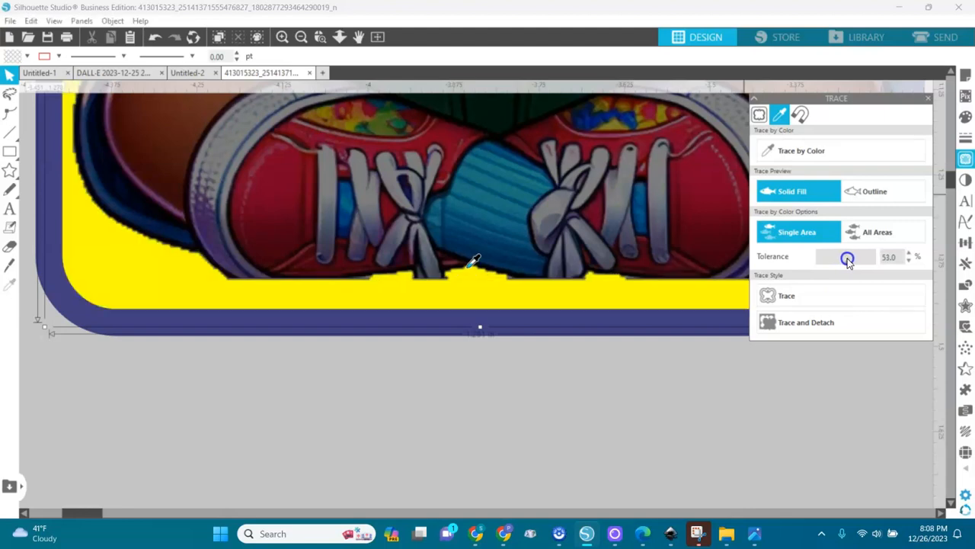
{"action": "left_click", "coordinate": [793, 323]}
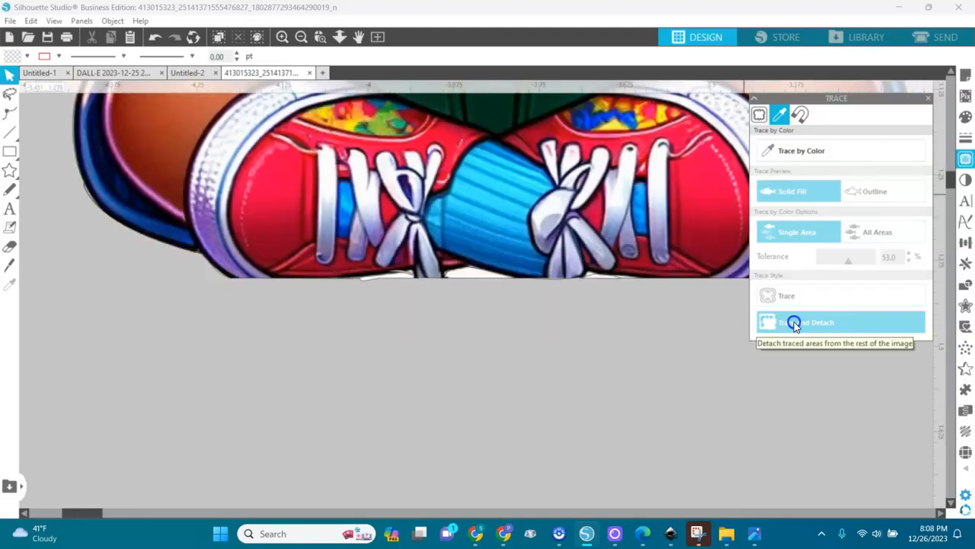
Pull the detached white piece out from between the shoes and delete it
{"action": "left_click_drag", "start_coordinate": [473, 276], "coordinate": [478, 331]}
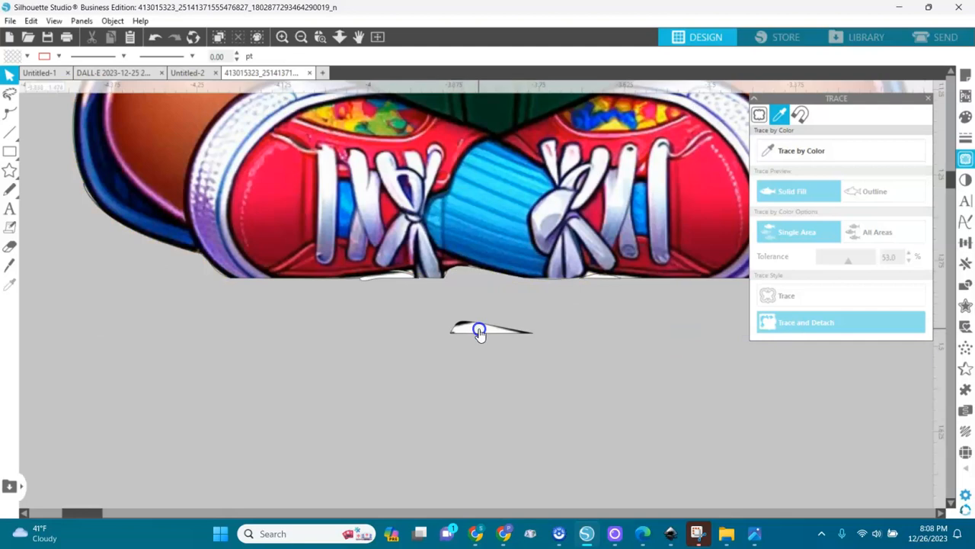
{"action": "key", "text": "Delete"}
{"action": "left_click", "coordinate": [542, 302]}
Move the boy clear of the leftover trace fragments and delete all of those fragments together
{"action": "left_click_drag", "start_coordinate": [596, 277], "coordinate": [577, 221]}
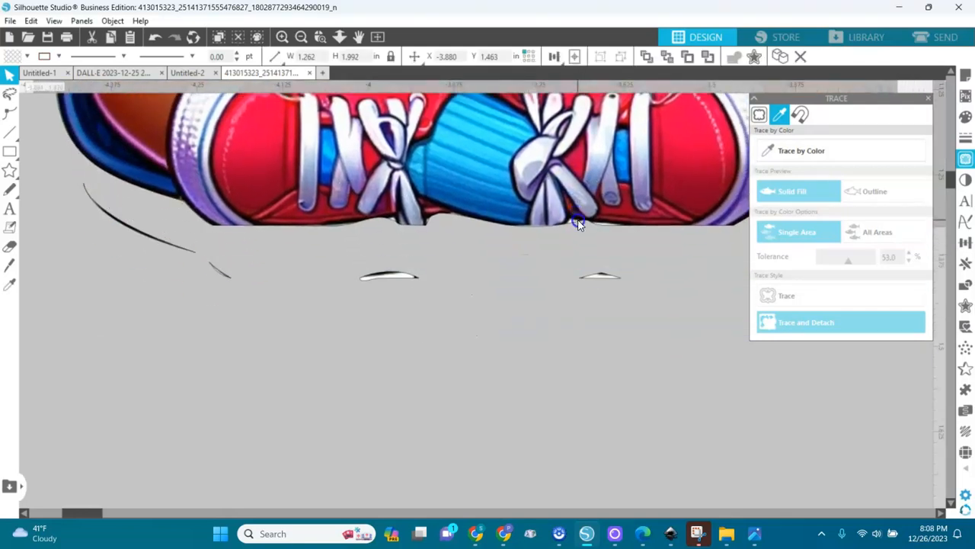
{"action": "left_click", "coordinate": [665, 367]}
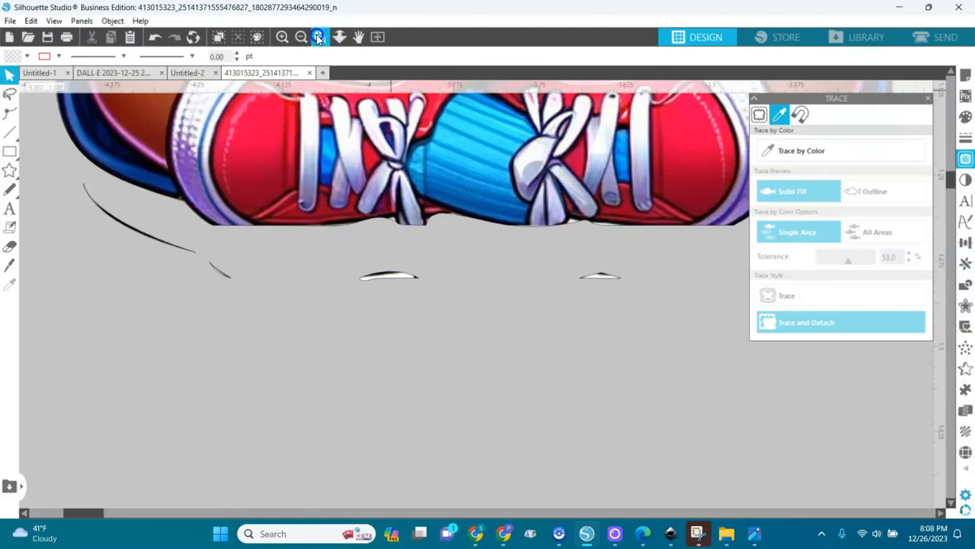
{"action": "left_click", "coordinate": [319, 38]}
{"action": "left_click", "coordinate": [301, 37]}
{"action": "left_click", "coordinate": [301, 37]}
{"action": "left_click_drag", "start_coordinate": [546, 253], "coordinate": [683, 390]}
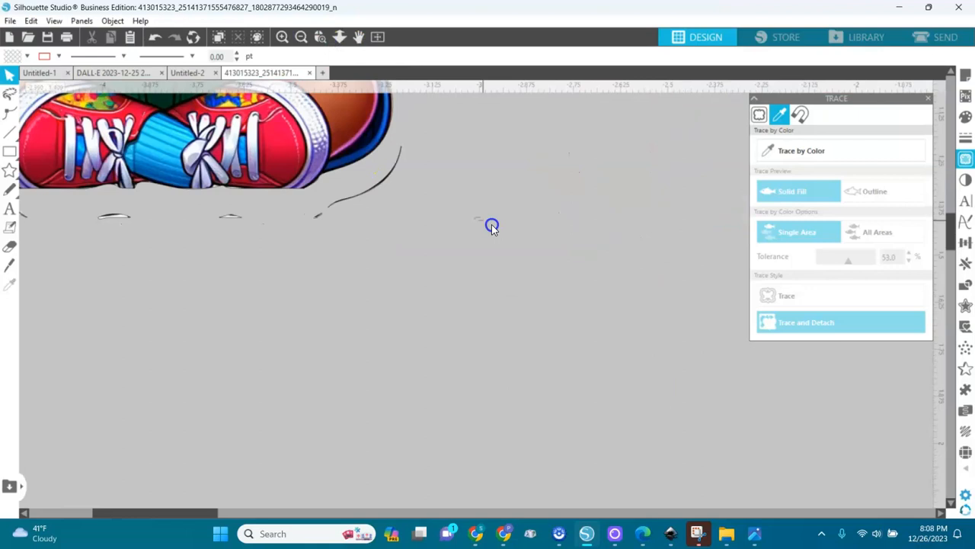
{"action": "left_click", "coordinate": [301, 38]}
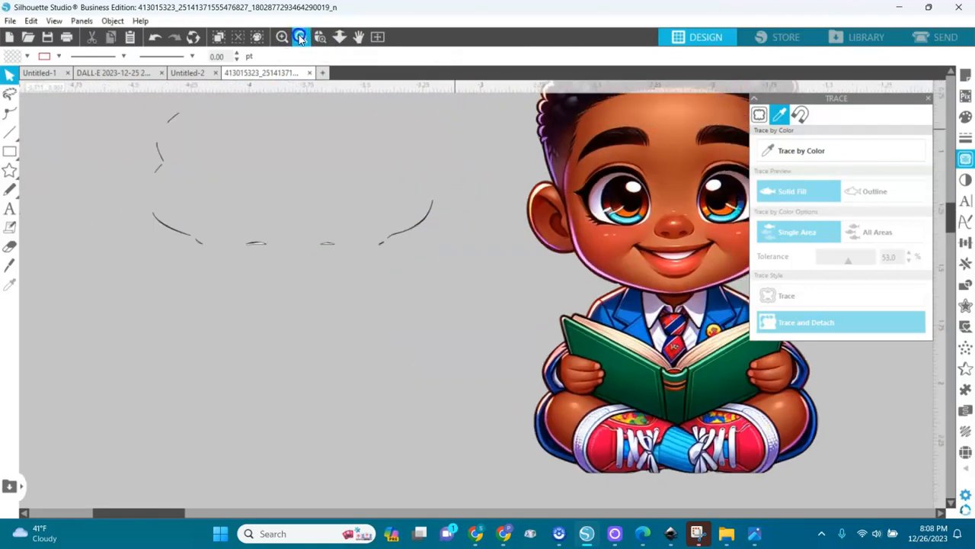
{"action": "left_click", "coordinate": [301, 37]}
{"action": "left_click", "coordinate": [301, 37]}
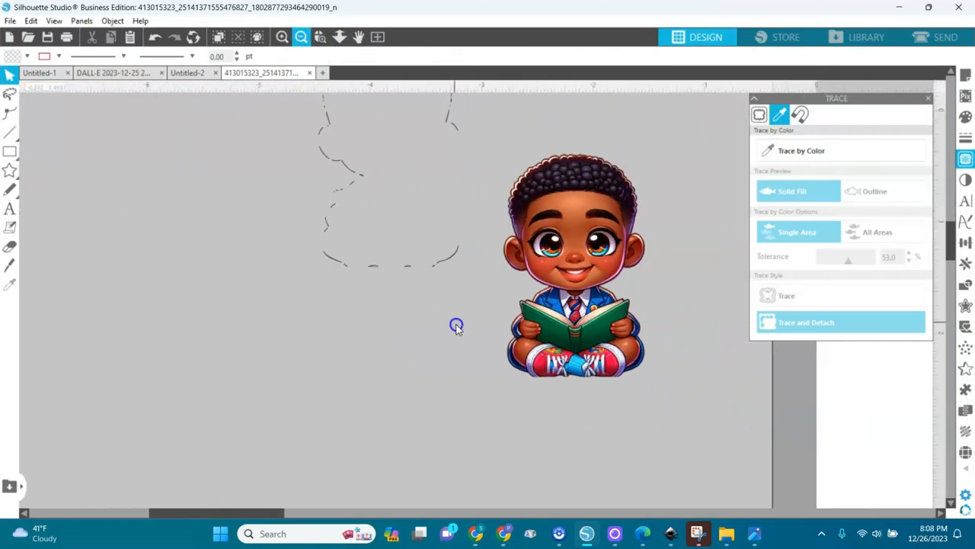
{"action": "mouse_move", "coordinate": [484, 343]}
{"action": "left_mouse_down"}
{"action": "mouse_move", "coordinate": [242, 6]}
{"action": "mouse_move", "coordinate": [193, 17]}
{"action": "left_mouse_up"}
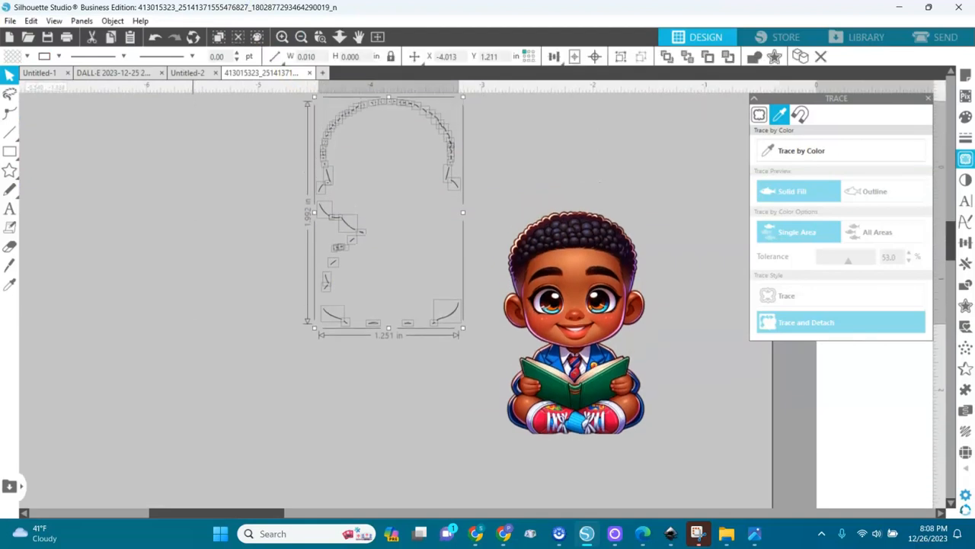
{"action": "key", "text": "Delete"}
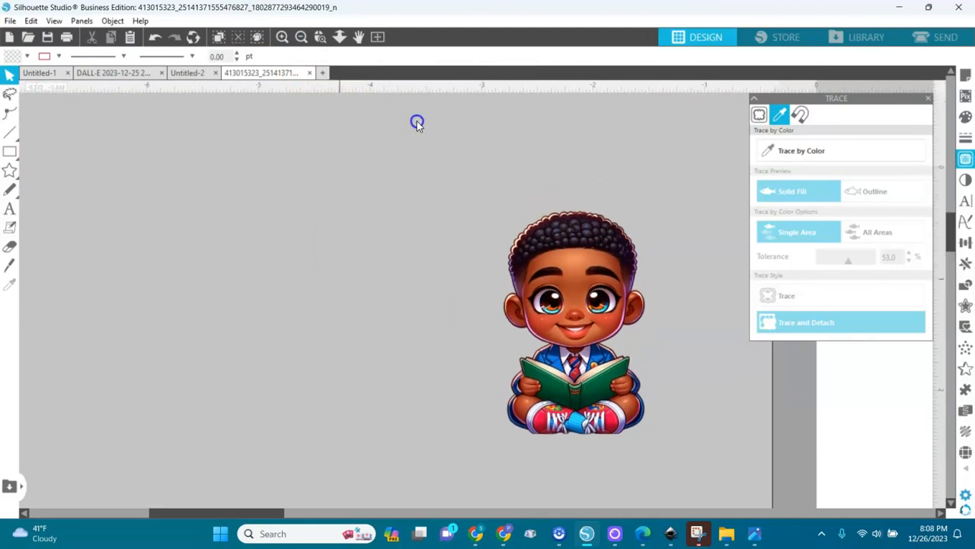
Reposition the cleaned boy image in the empty area where the fragments were
{"action": "left_click_drag", "start_coordinate": [583, 300], "coordinate": [501, 229]}
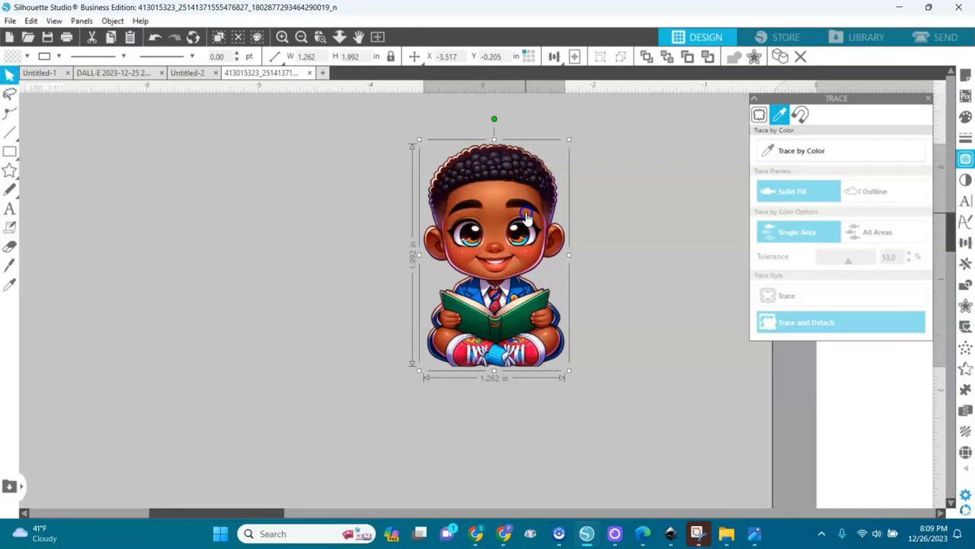
{"action": "left_click_drag", "start_coordinate": [511, 196], "coordinate": [509, 220]}
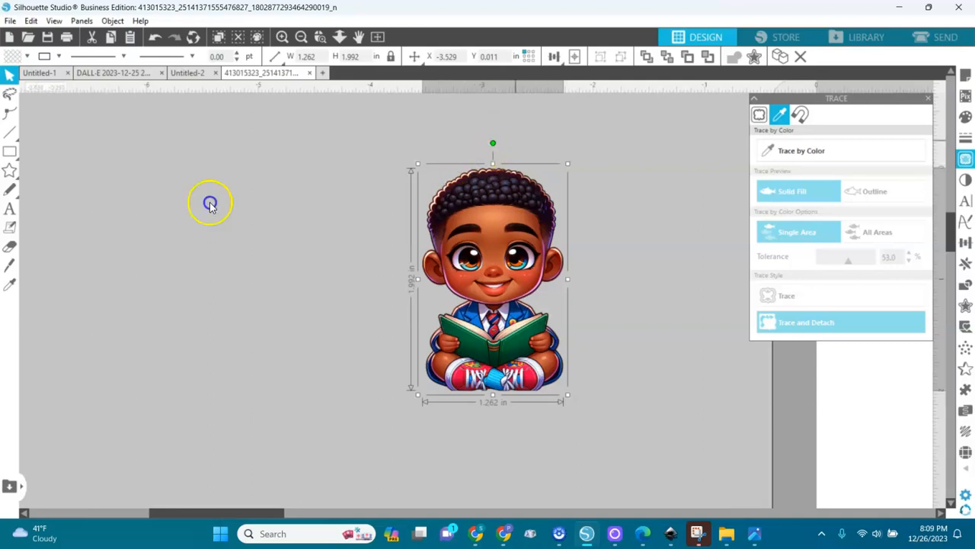
Add the text "Read" in the empty area beside the boy's head
{"action": "left_click", "coordinate": [10, 210]}
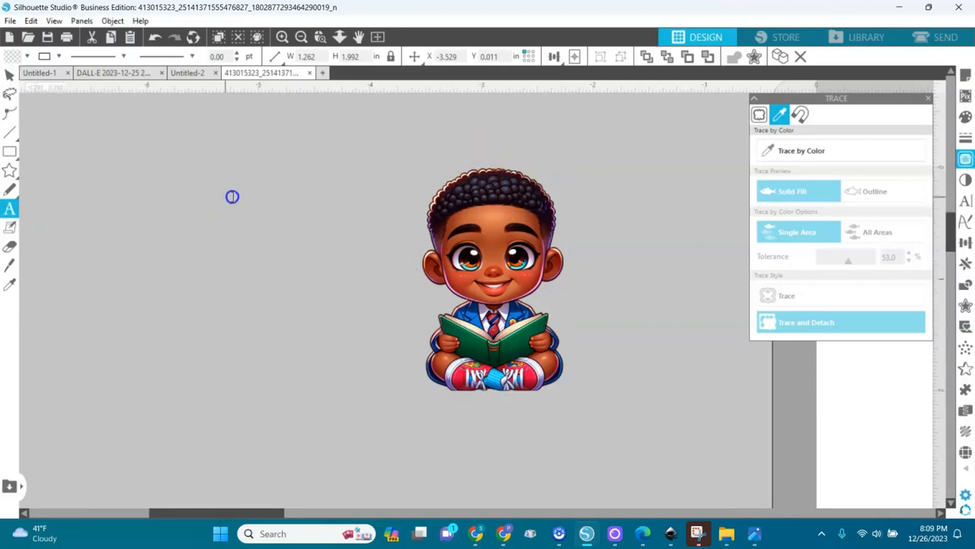
{"action": "left_click", "coordinate": [228, 239]}
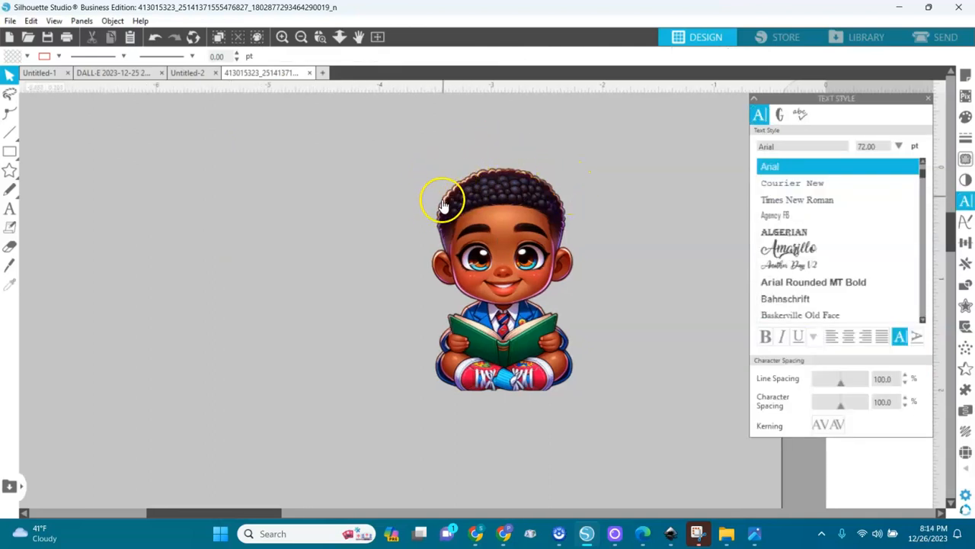
{"action": "left_click", "coordinate": [10, 210]}
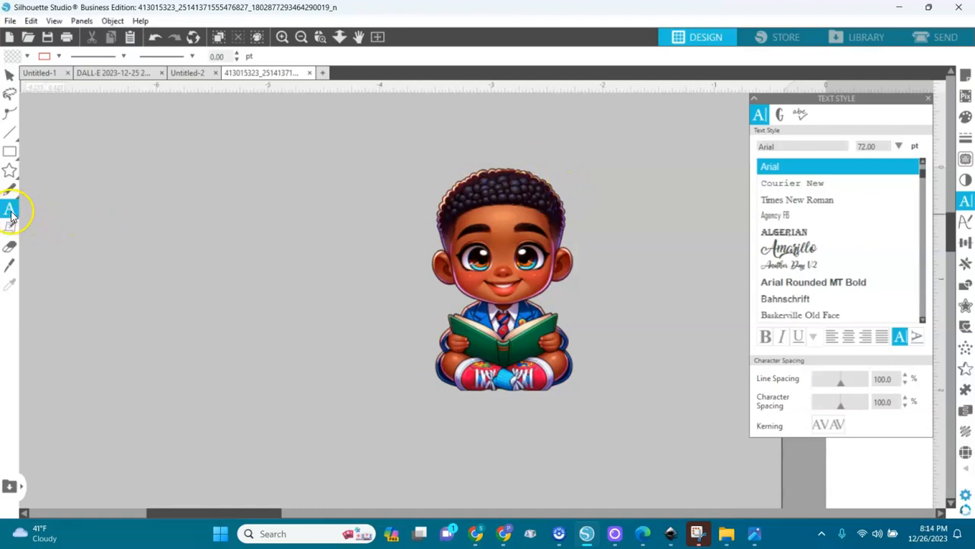
{"action": "left_click", "coordinate": [231, 226]}
{"action": "type", "text": "R"}
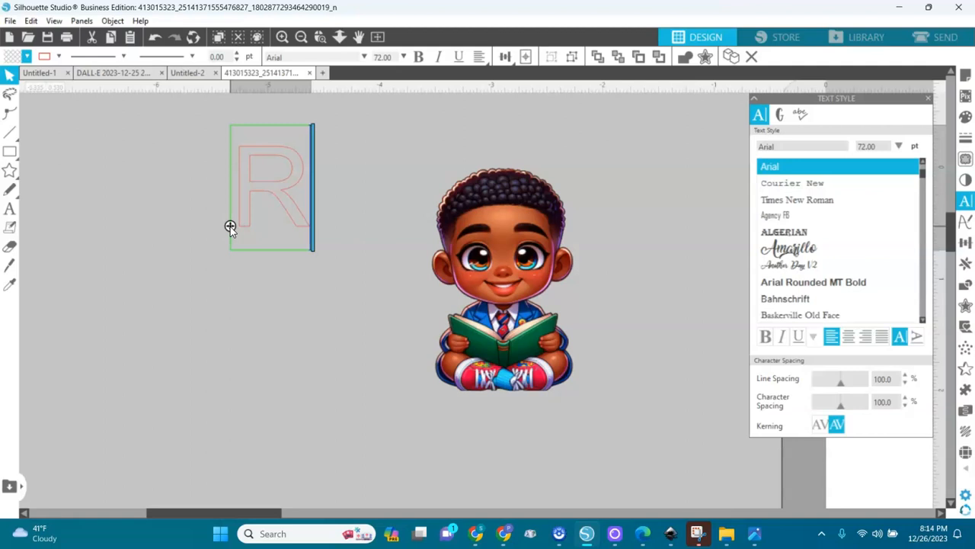
{"action": "type", "text": "ead"}
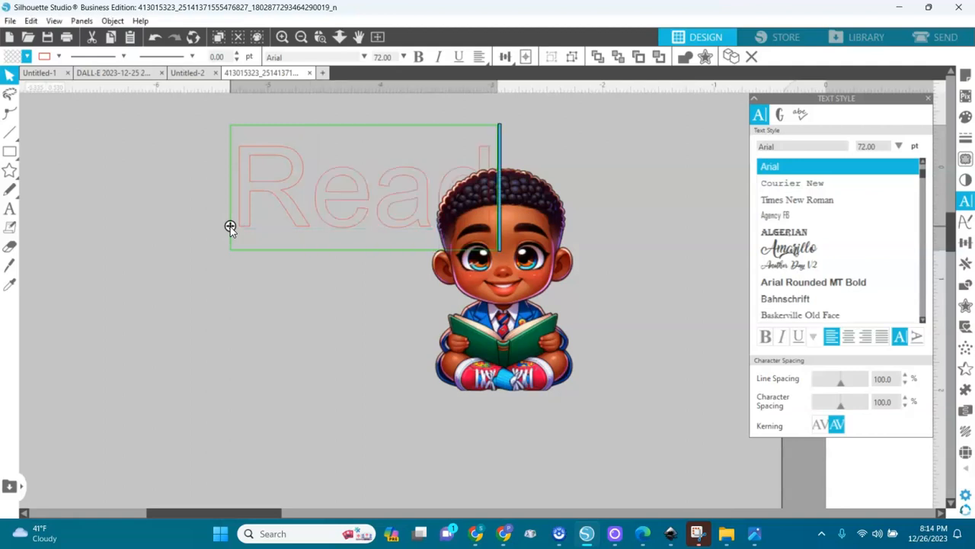
{"action": "left_click", "coordinate": [27, 57]}
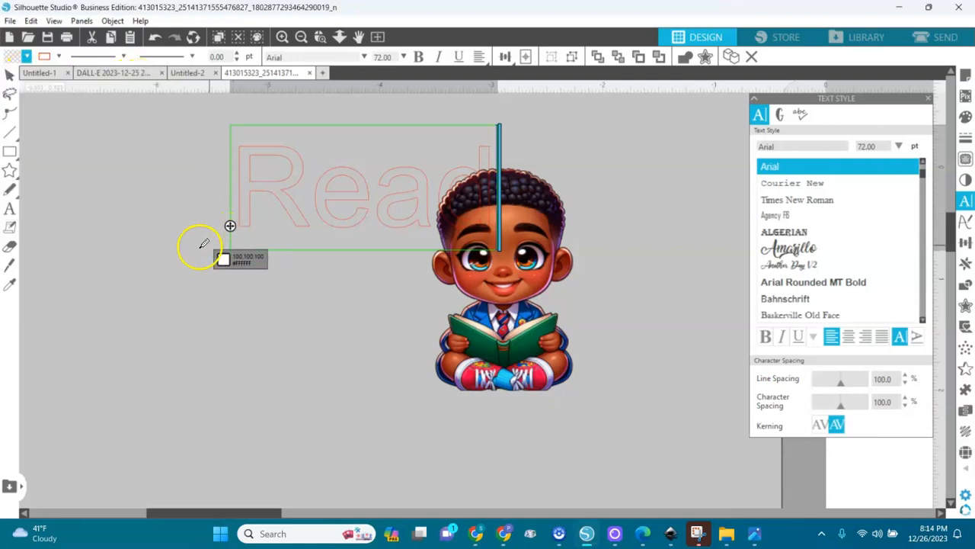
{"action": "left_click", "coordinate": [246, 186]}
{"action": "left_click", "coordinate": [207, 177]}
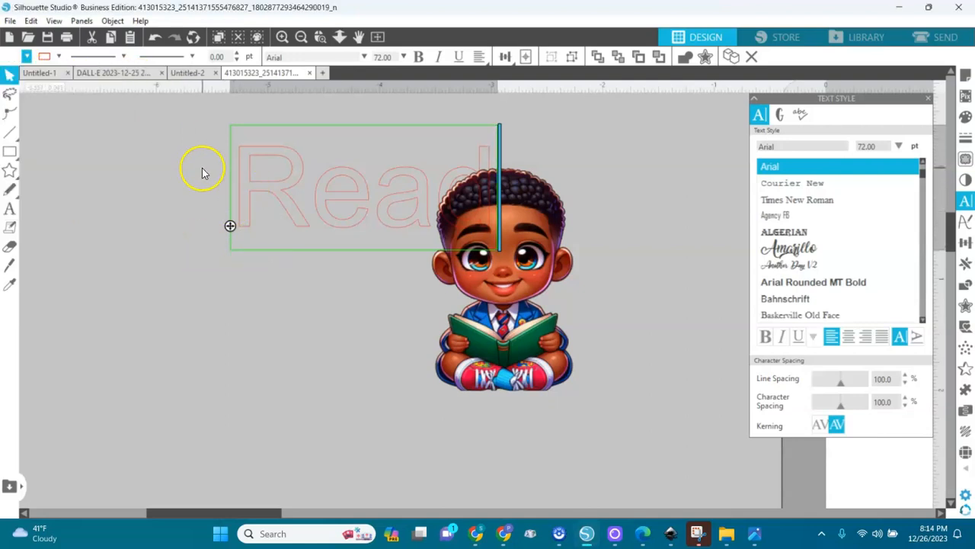
Fill the "Read" text with the blue sampled from the boy's jacket
{"action": "left_click", "coordinate": [252, 187]}
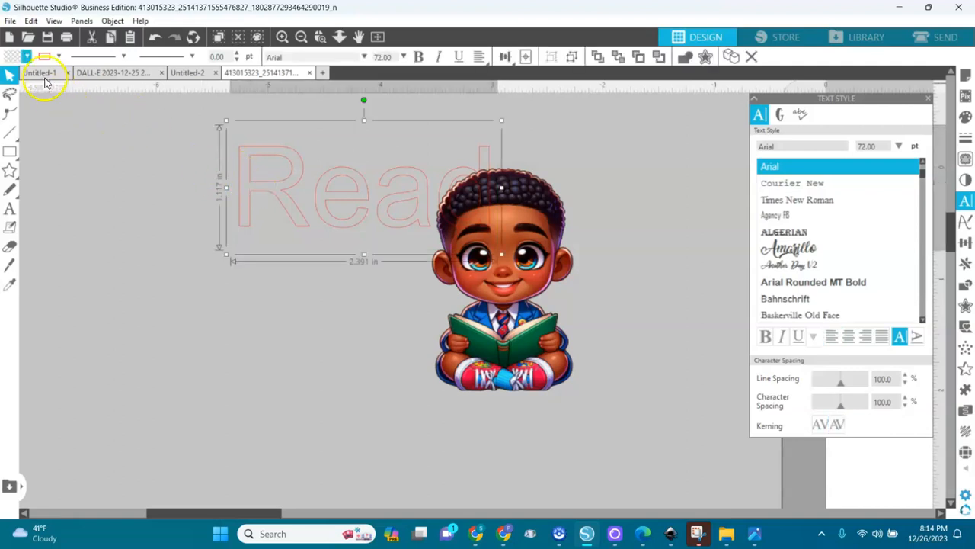
{"action": "left_click", "coordinate": [27, 56]}
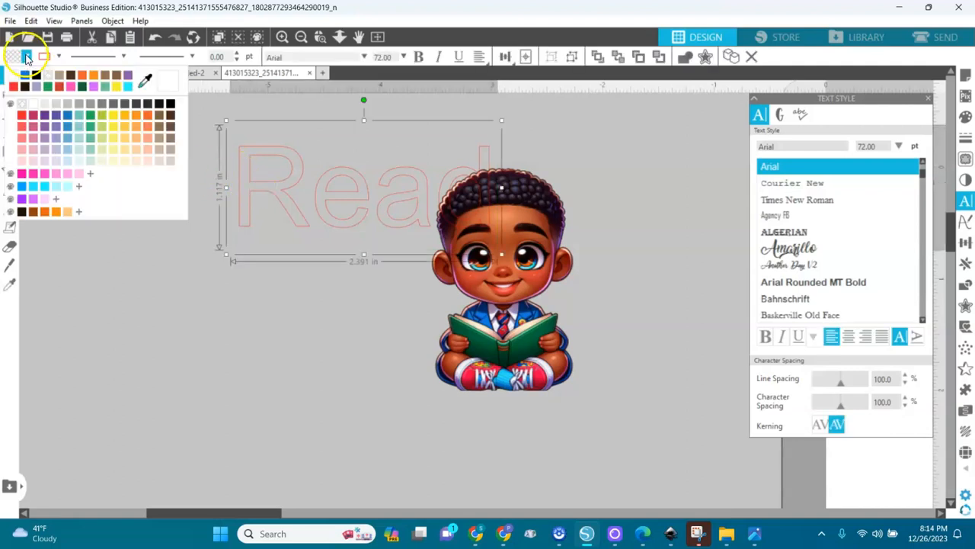
{"action": "left_click", "coordinate": [144, 80]}
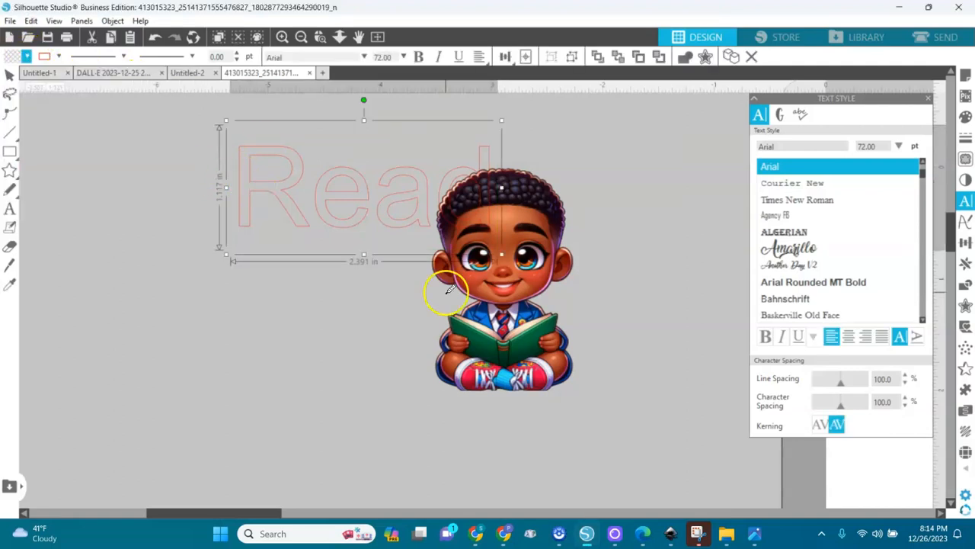
{"action": "left_click", "coordinate": [484, 317]}
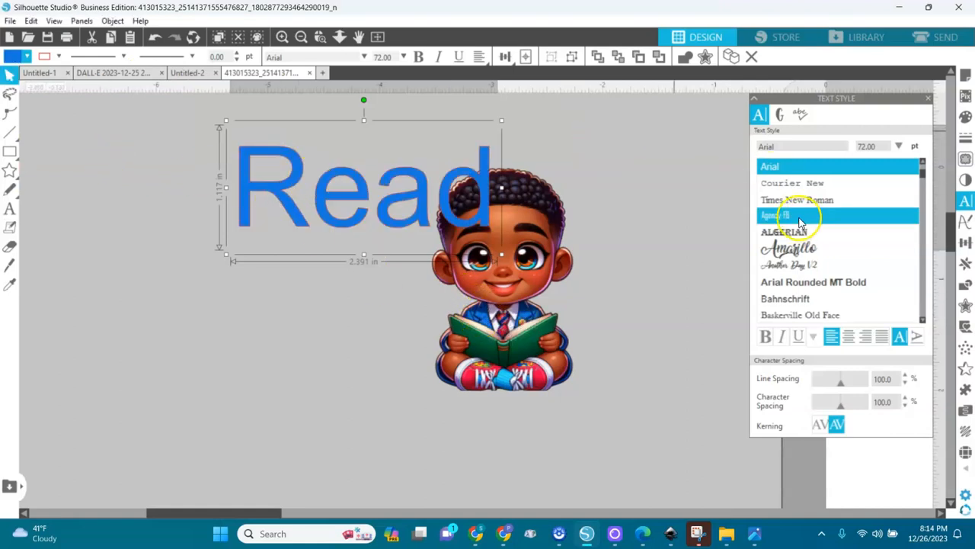
Set the "Read" text's font to Waltograph and move the word away from the boy so they no longer overlap
{"action": "left_click_drag", "start_coordinate": [782, 146], "coordinate": [755, 147]}
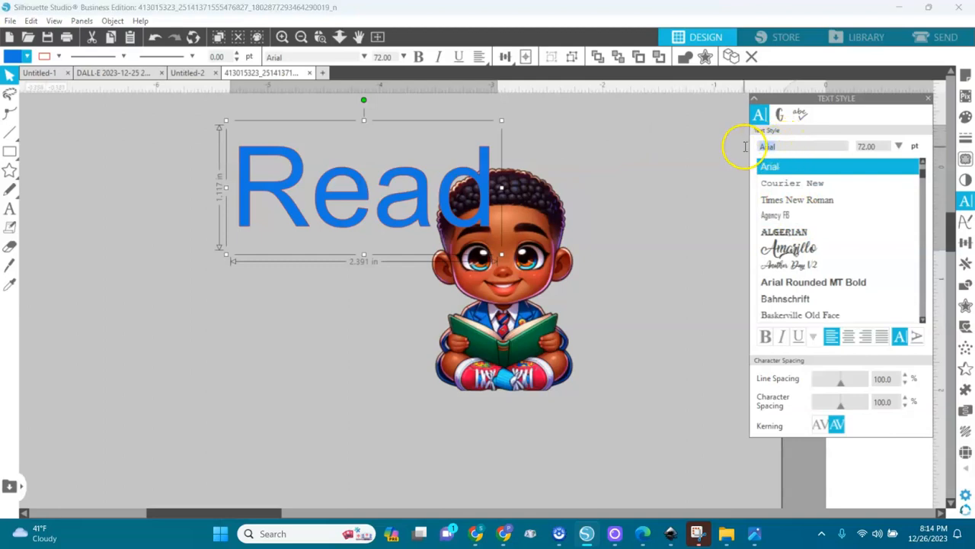
{"action": "type", "text": "waltograph"}
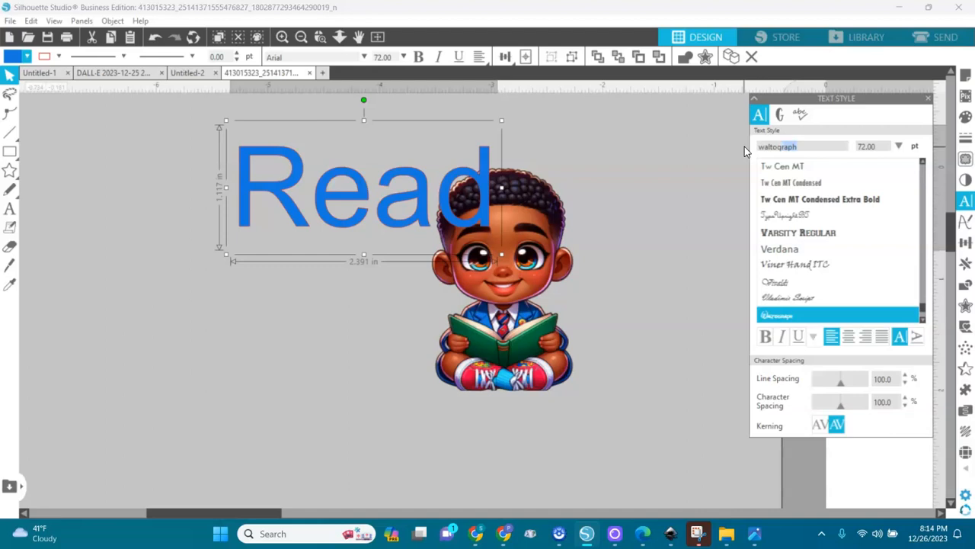
{"action": "key", "text": "Return"}
{"action": "left_click_drag", "start_coordinate": [391, 222], "coordinate": [323, 235]}
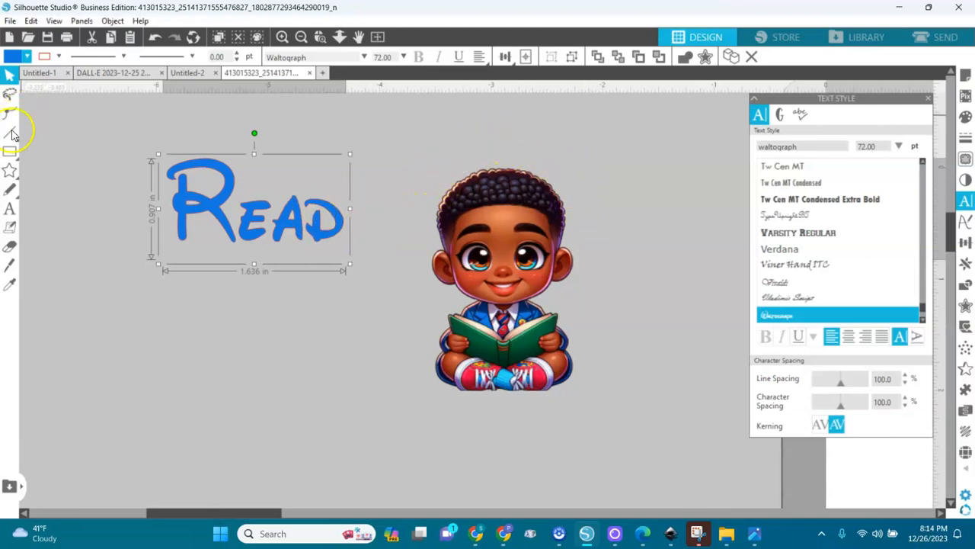
Draw an ellipse about 1.27 in wide and 1.10 in high below the "Read" text
{"action": "left_click", "coordinate": [9, 168]}
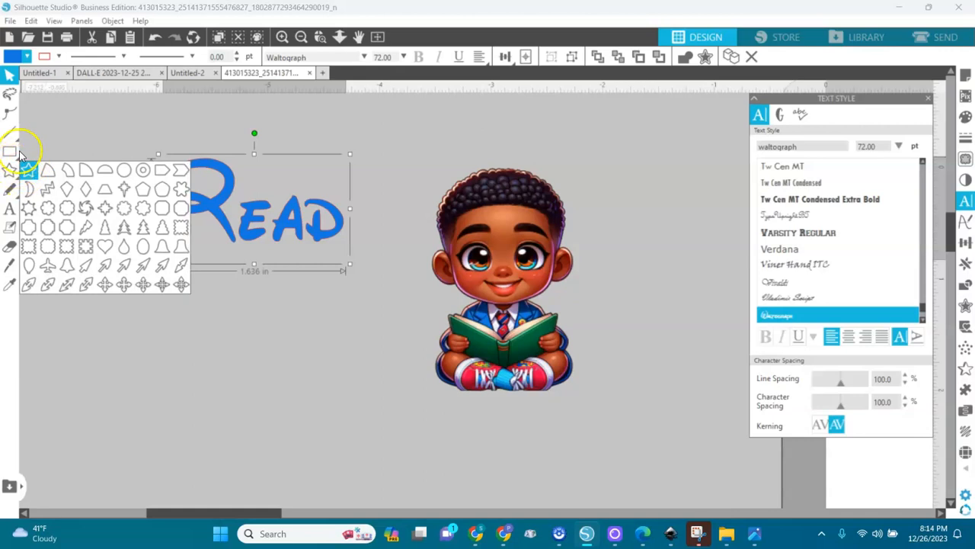
{"action": "left_click", "coordinate": [9, 152]}
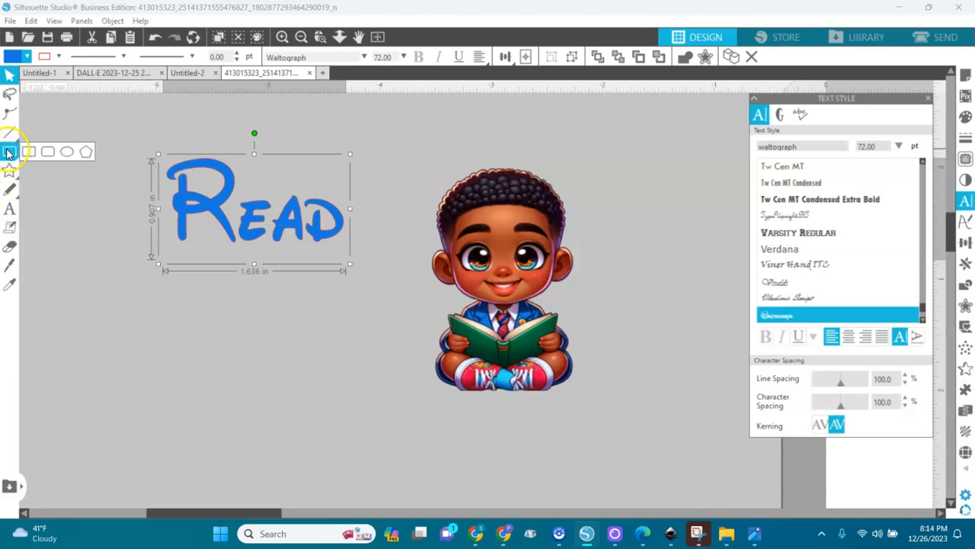
{"action": "left_click", "coordinate": [66, 155]}
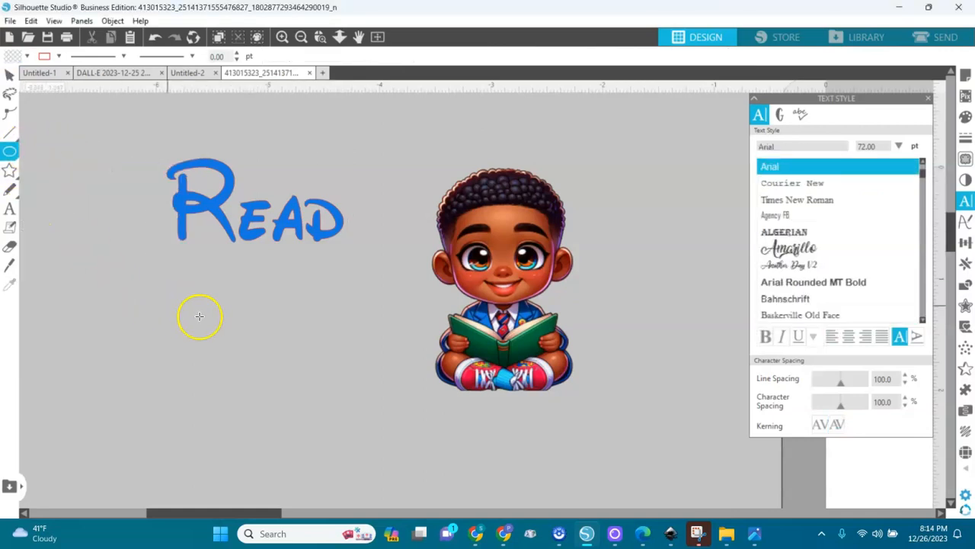
{"action": "left_click_drag", "start_coordinate": [186, 298], "coordinate": [330, 427]}
{"action": "left_click", "coordinate": [9, 74]}
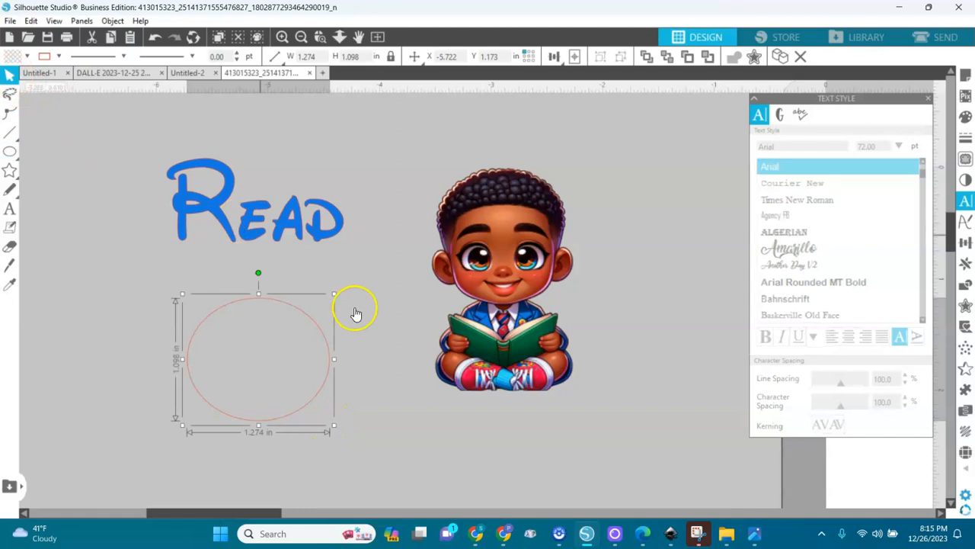
Place the ellipse around the boy's head and attach the "Read" text so it curves along the ellipse's path
{"action": "left_click_drag", "start_coordinate": [325, 343], "coordinate": [568, 201]}
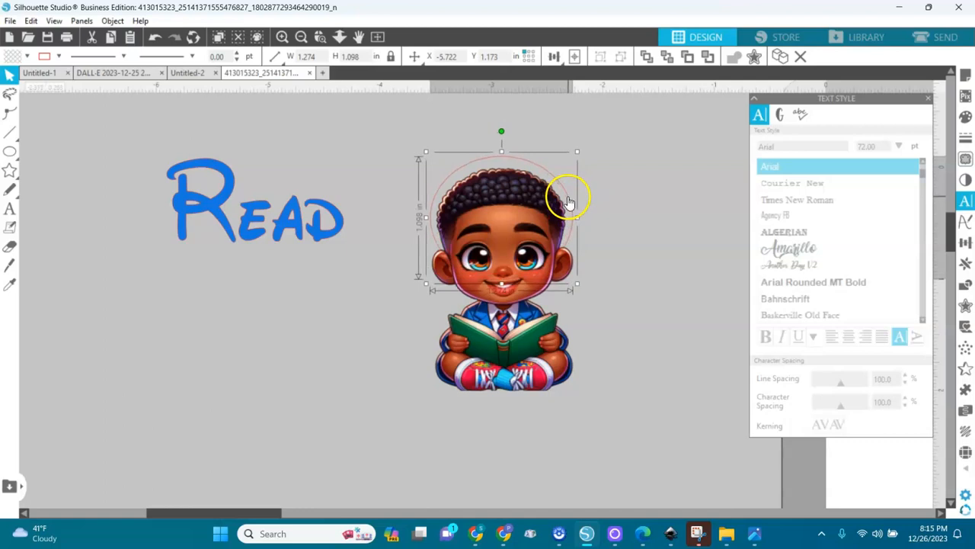
{"action": "double_click", "coordinate": [287, 231]}
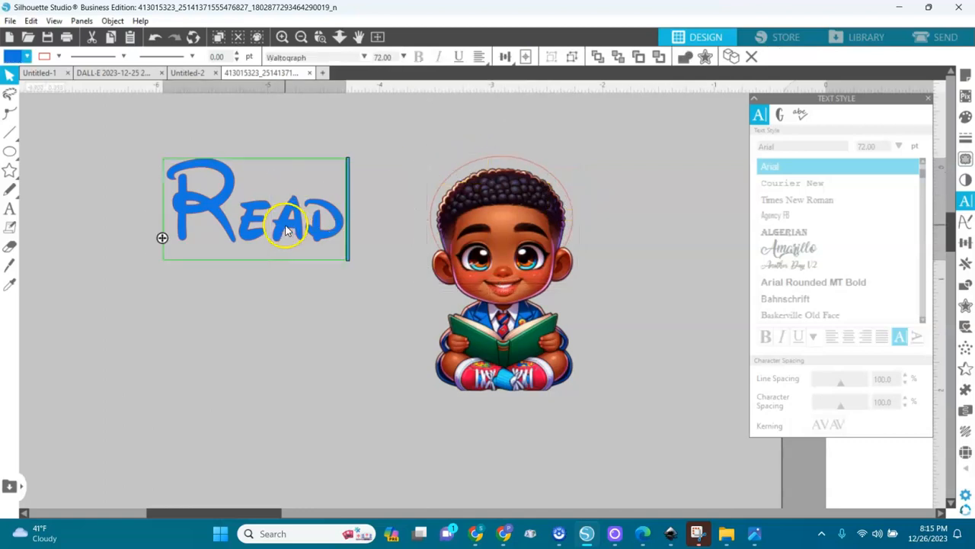
{"action": "left_click_drag", "start_coordinate": [162, 238], "coordinate": [436, 196]}
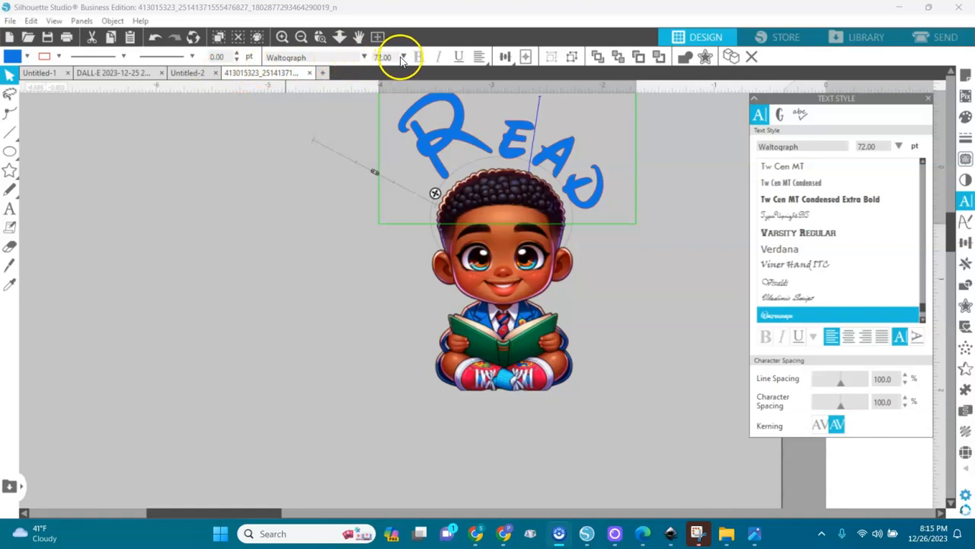
Reduce the curved "Read" text's font size to 36 pt
{"action": "left_click", "coordinate": [404, 59]}
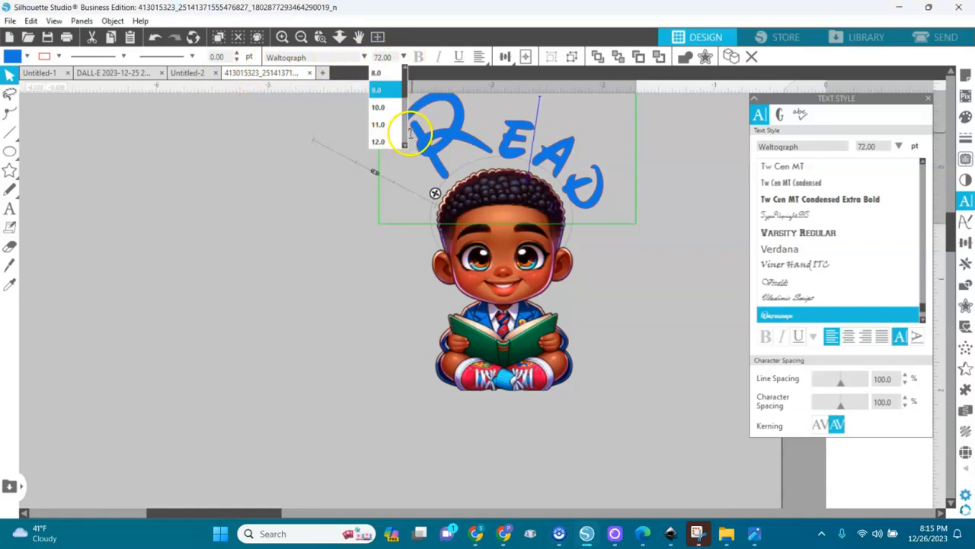
{"action": "scroll", "coordinate": [404, 127], "scroll_direction": "down", "scroll_amount": 2}
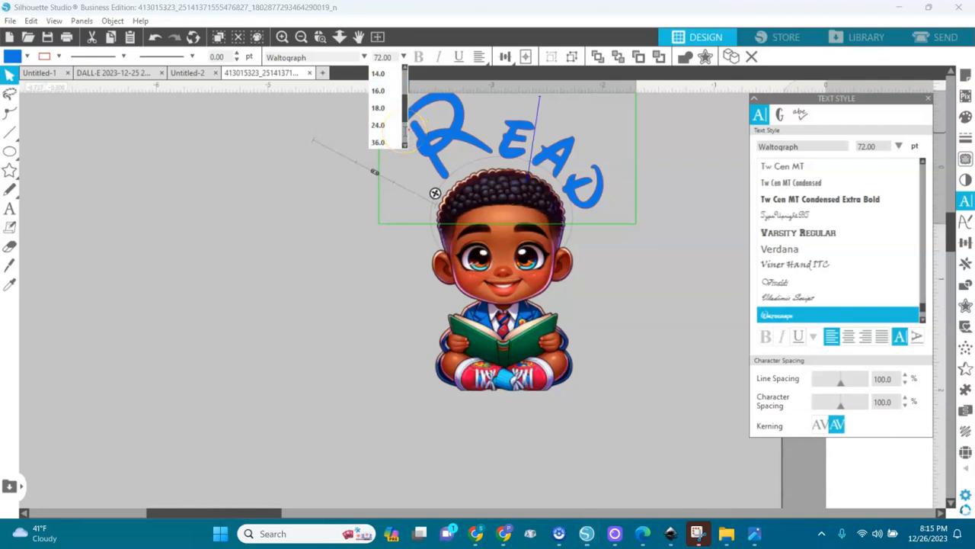
{"action": "left_click", "coordinate": [381, 141]}
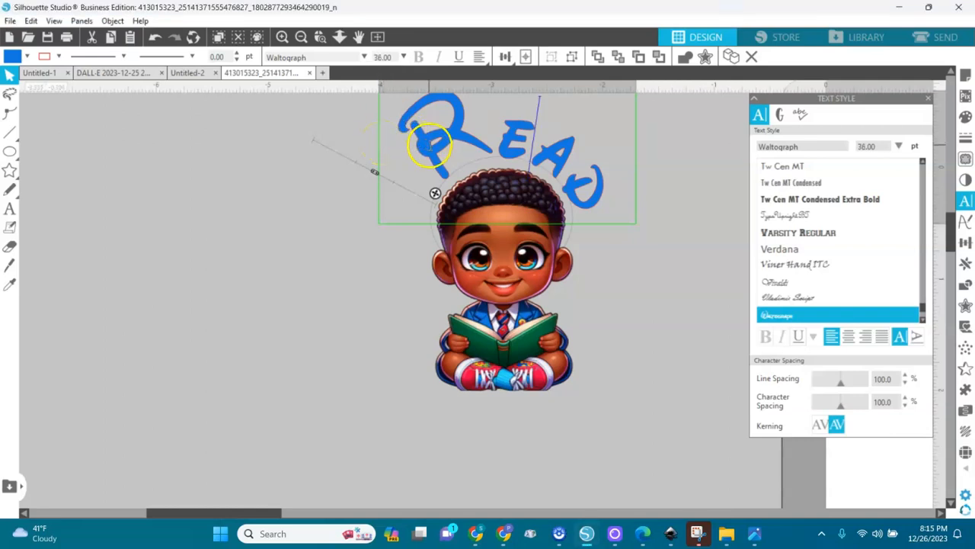
{"action": "double_click", "coordinate": [427, 145]}
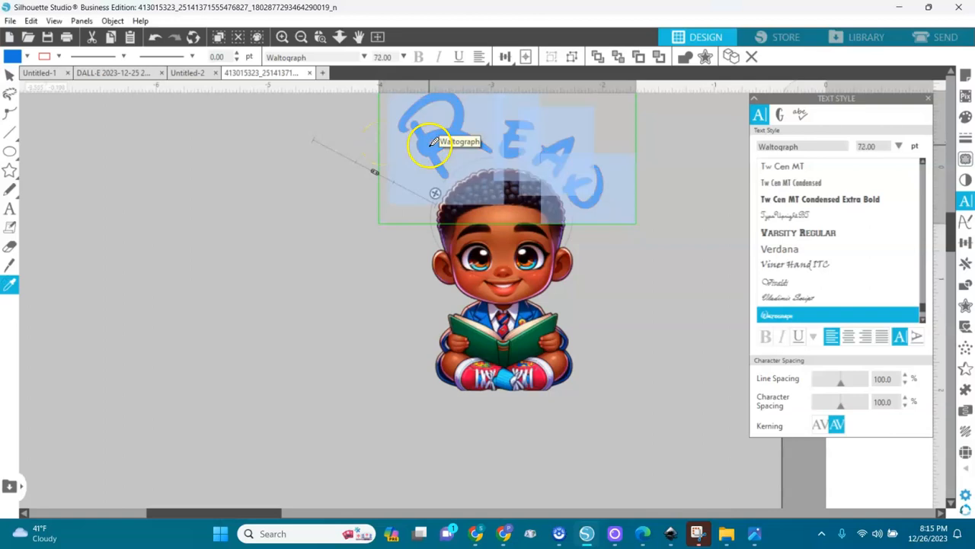
{"action": "left_click", "coordinate": [403, 57]}
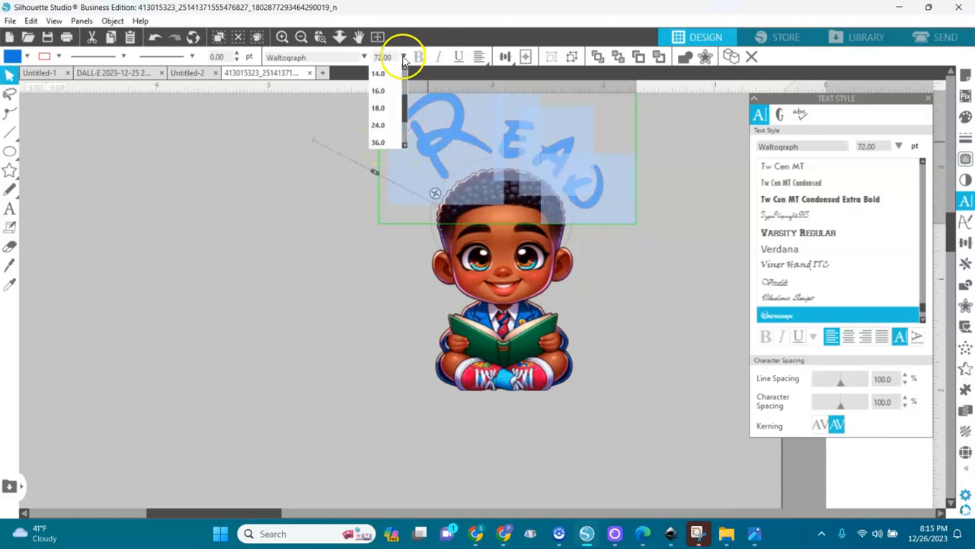
{"action": "left_click", "coordinate": [381, 142]}
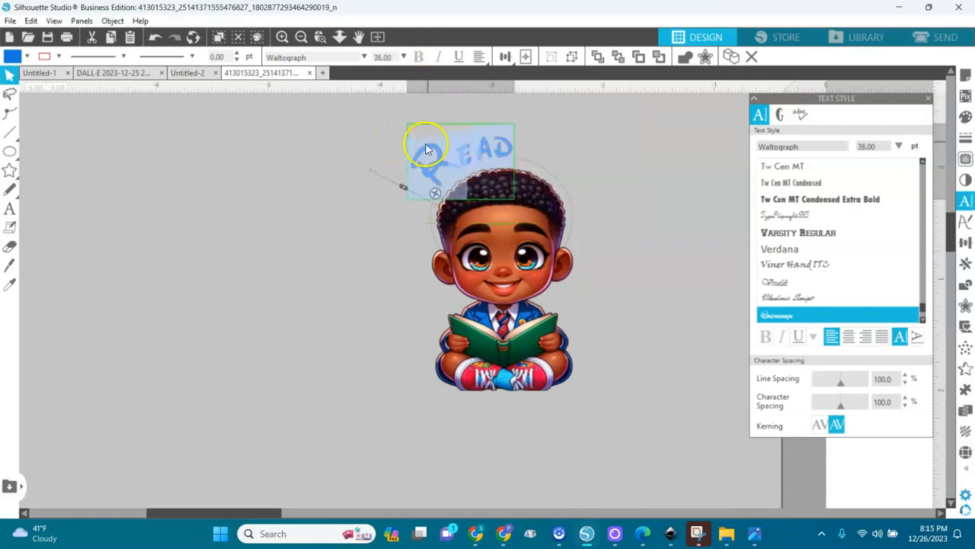
Adjust the blank spaces before "Read" to shift the word along the curve toward the middle of the boy's head
{"action": "left_click", "coordinate": [594, 158]}
{"action": "left_click", "coordinate": [467, 156]}
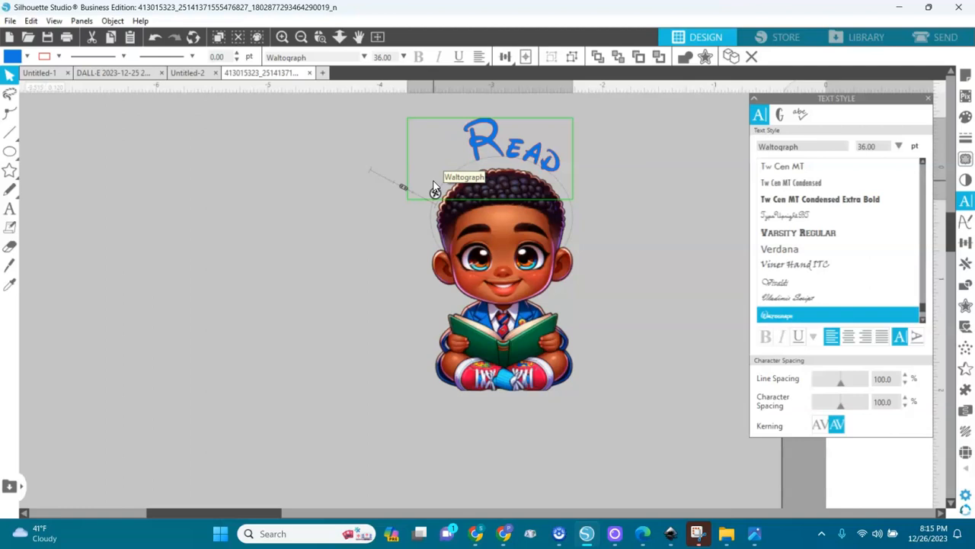
{"action": "key", "text": "BackSpace"}
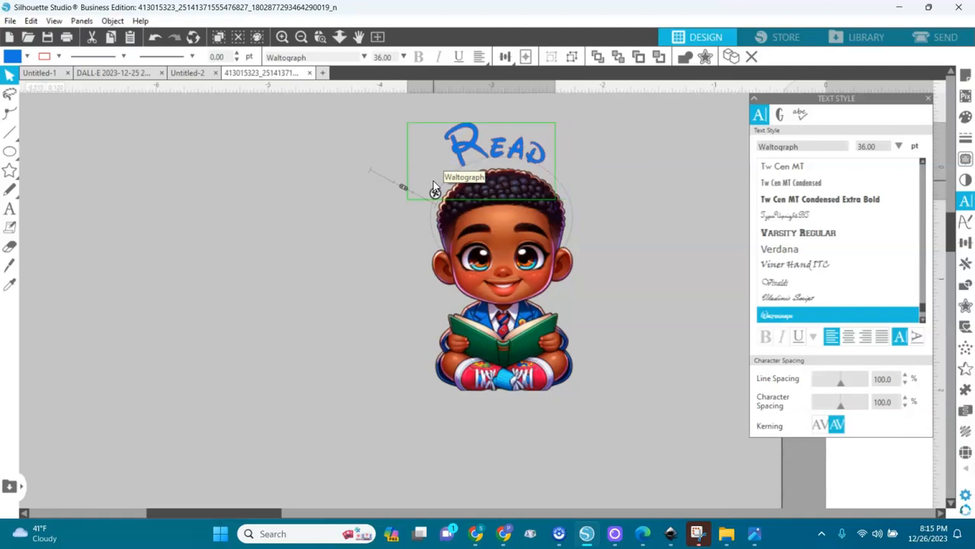
{"action": "left_click", "coordinate": [606, 213]}
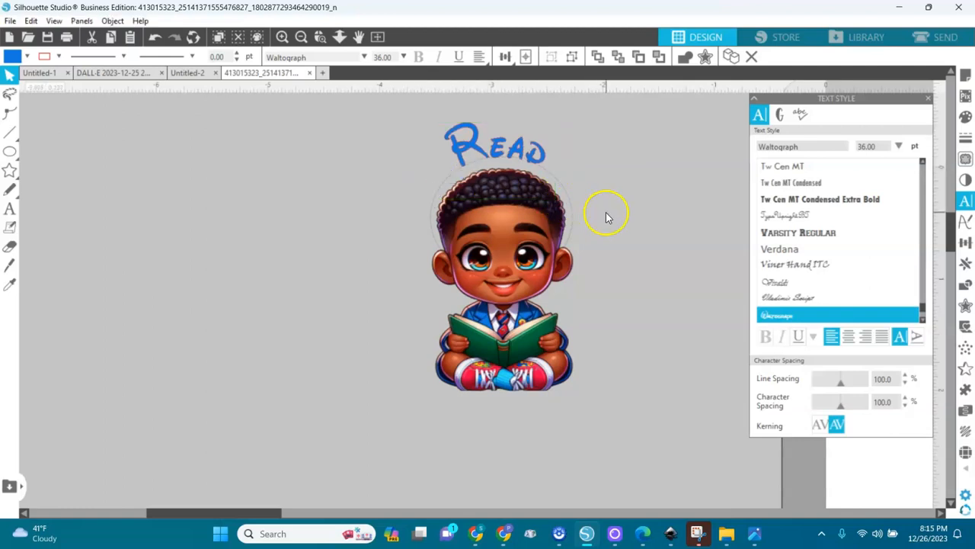
Ungroup the curved "Read" text from its path and delete the ellipse
{"action": "left_click", "coordinate": [539, 154]}
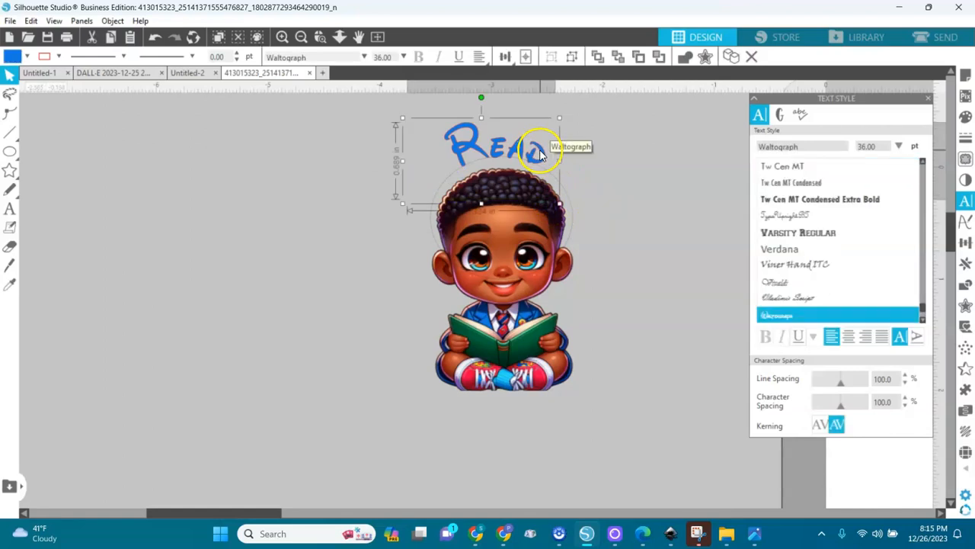
{"action": "right_click", "coordinate": [539, 154]}
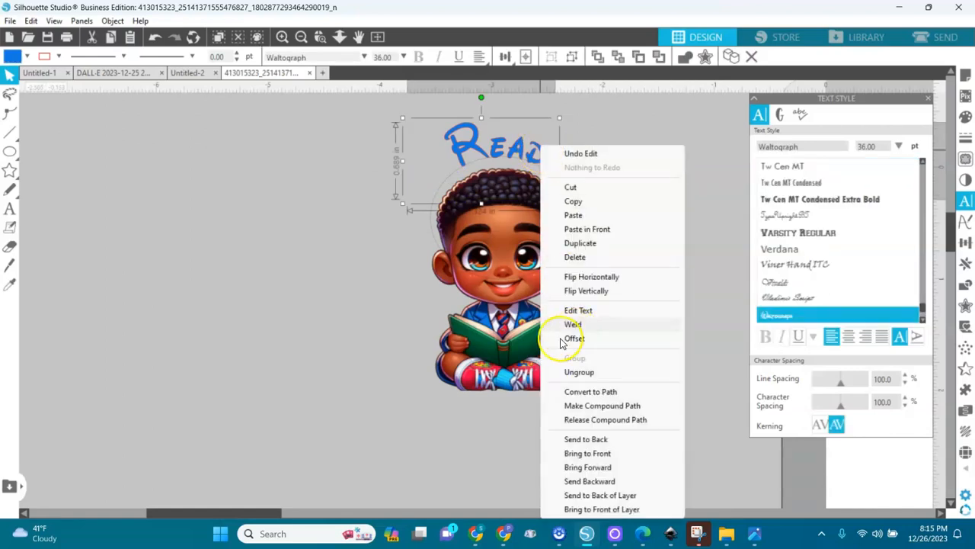
{"action": "left_click", "coordinate": [581, 373]}
{"action": "left_click", "coordinate": [584, 229]}
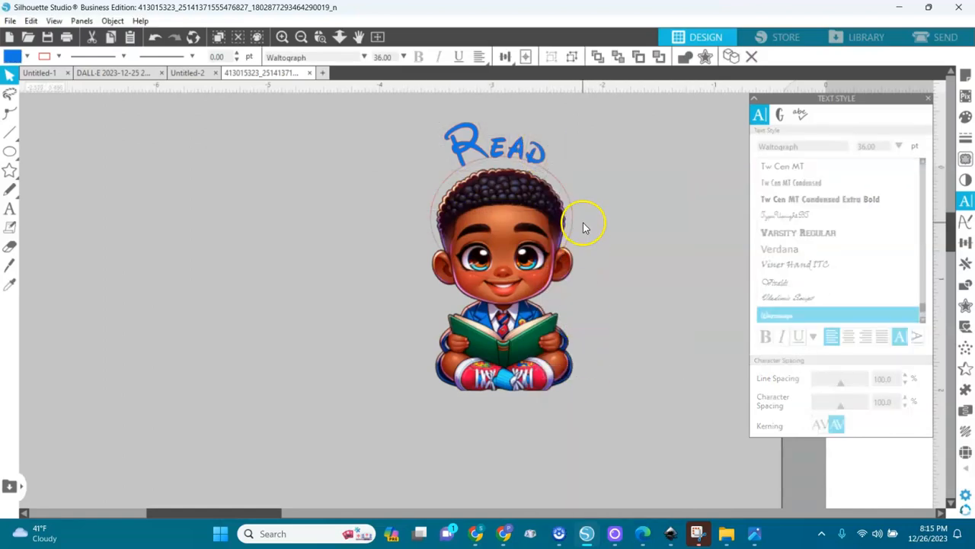
{"action": "left_click_drag", "start_coordinate": [574, 220], "coordinate": [279, 241]}
{"action": "key", "text": "Delete"}
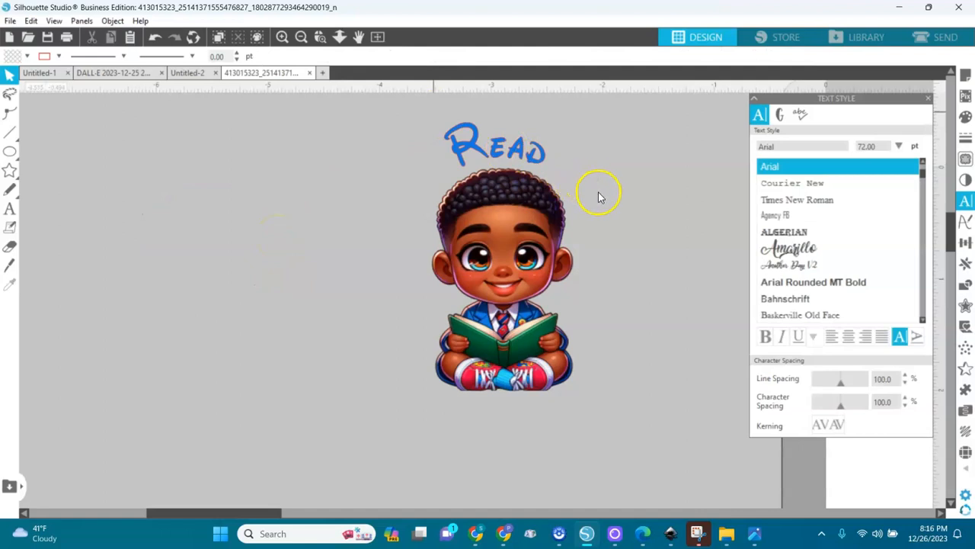
Group the separate letters of "Read" into one object
{"action": "left_click_drag", "start_coordinate": [599, 193], "coordinate": [599, 194]}
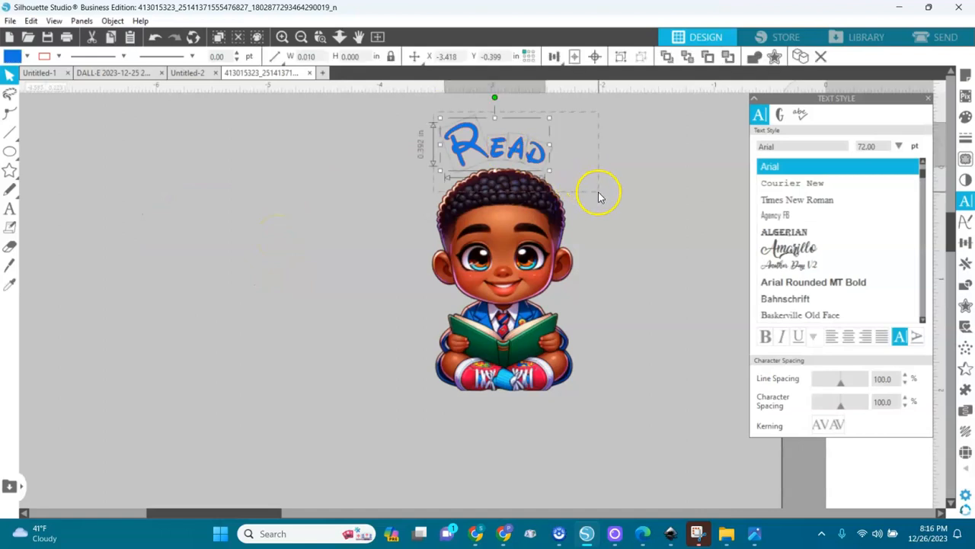
{"action": "right_click", "coordinate": [539, 156]}
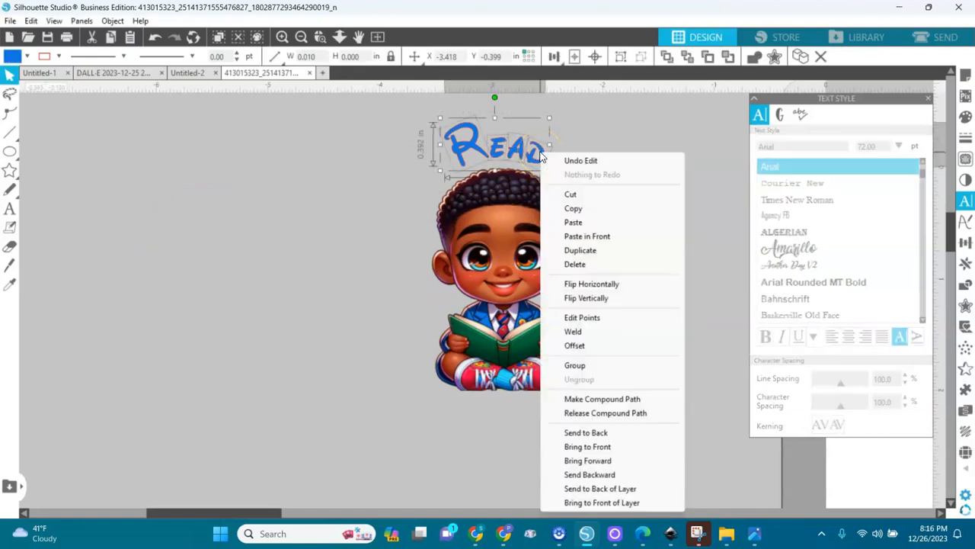
{"action": "left_click", "coordinate": [580, 369]}
Enlarge the "Read" word to about 0.42 in high and position it centred just above the boy's hair
{"action": "left_click_drag", "start_coordinate": [537, 157], "coordinate": [539, 162]}
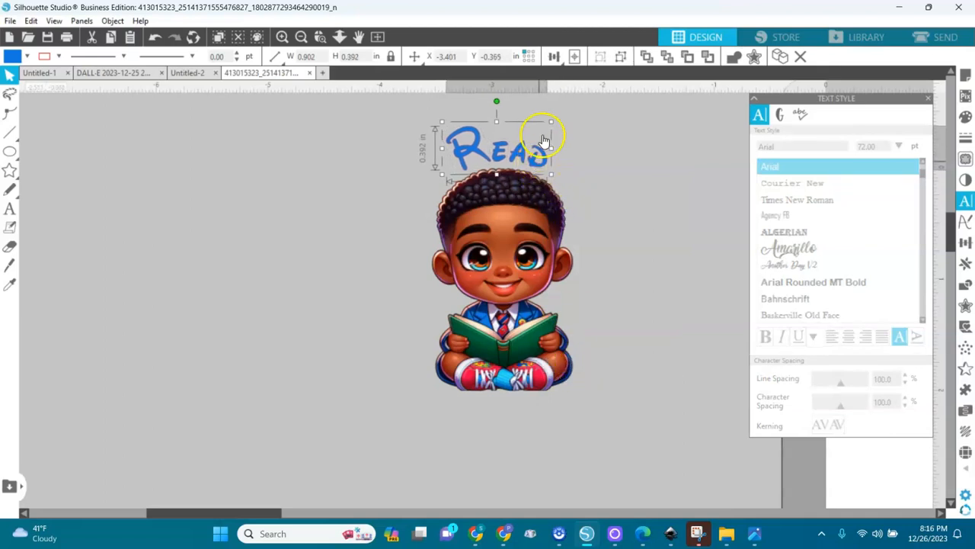
{"action": "left_click_drag", "start_coordinate": [550, 121], "coordinate": [557, 114]}
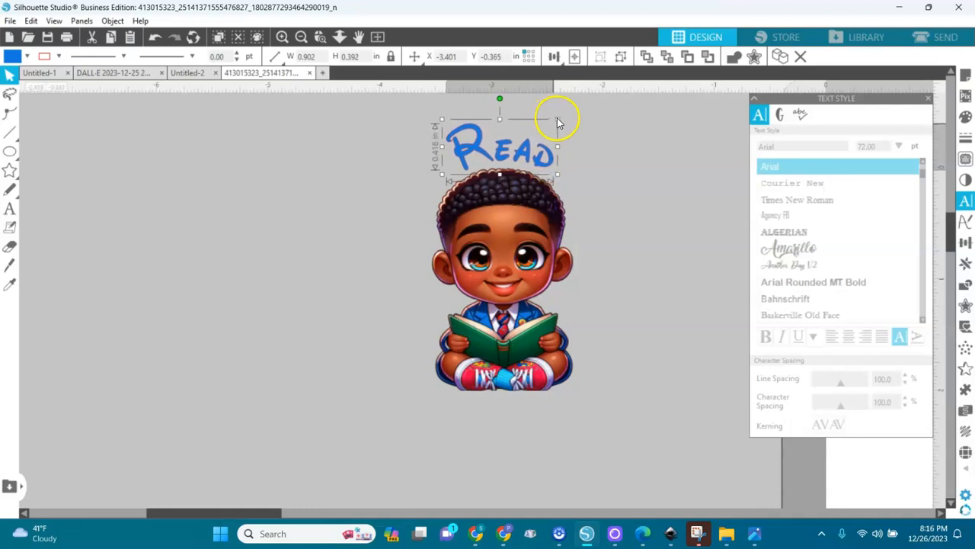
{"action": "left_click_drag", "start_coordinate": [545, 160], "coordinate": [540, 162]}
Group the boy with the "Read" word and apply a rounded offset of 0.095 in around them
{"action": "left_click", "coordinate": [546, 229]}
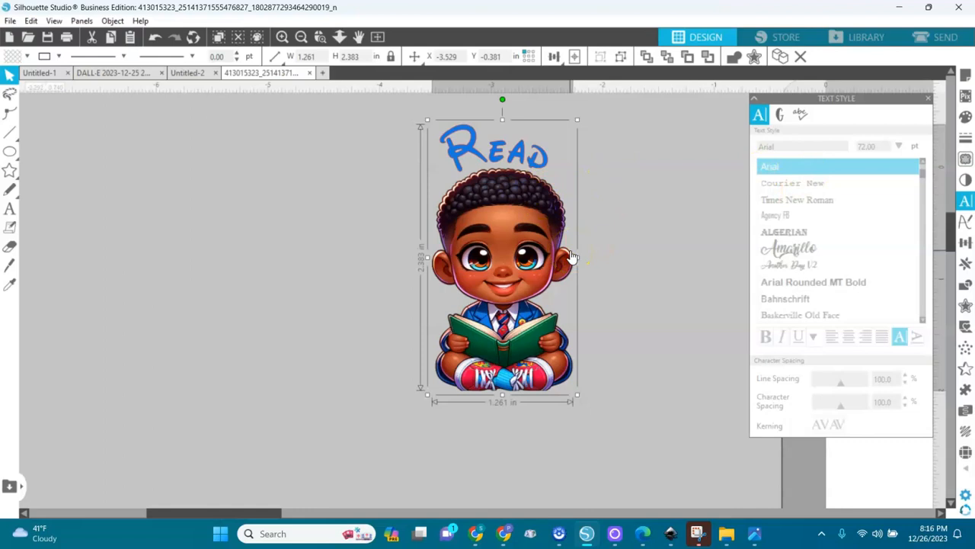
{"action": "left_click", "coordinate": [966, 307]}
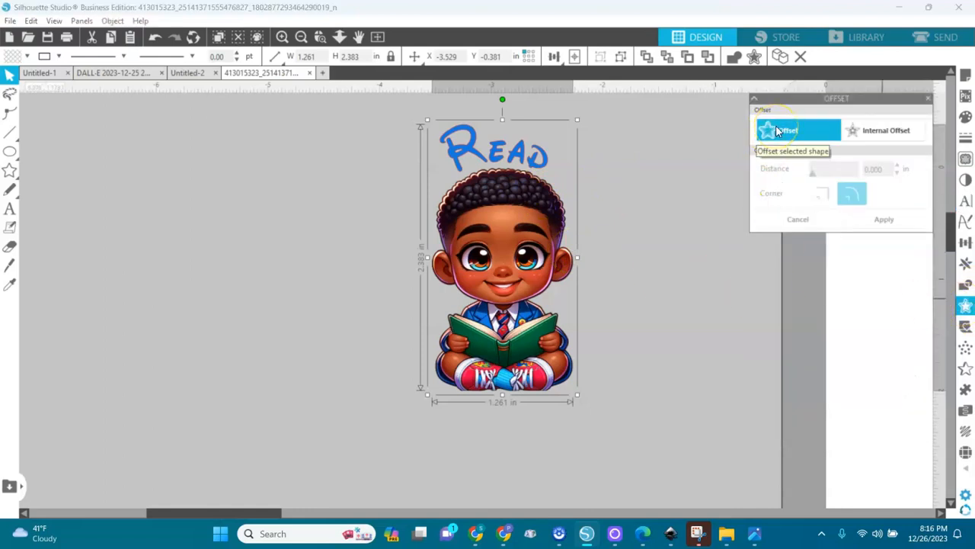
{"action": "left_click", "coordinate": [776, 127]}
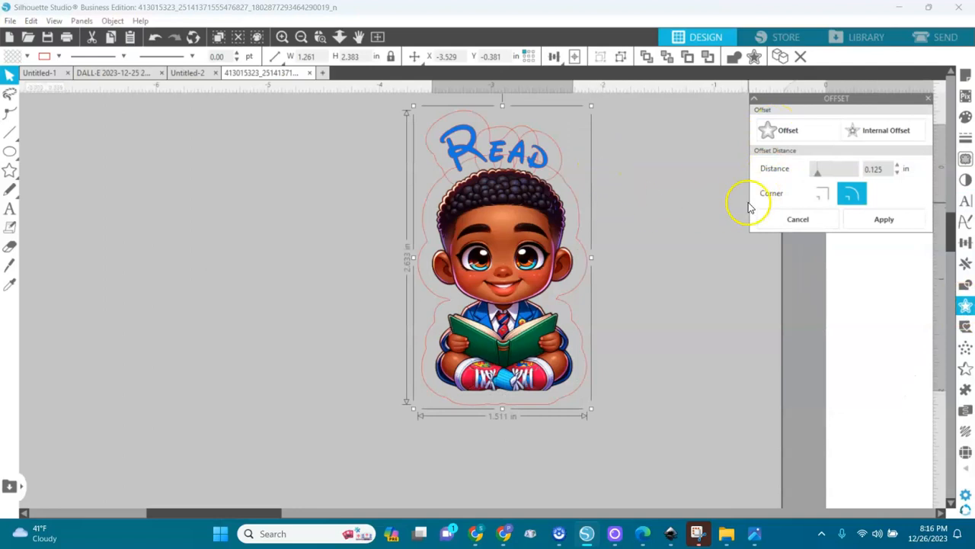
{"action": "left_click", "coordinate": [898, 173]}
{"action": "left_click", "coordinate": [897, 173]}
{"action": "left_click", "coordinate": [898, 172]}
{"action": "left_click", "coordinate": [897, 173]}
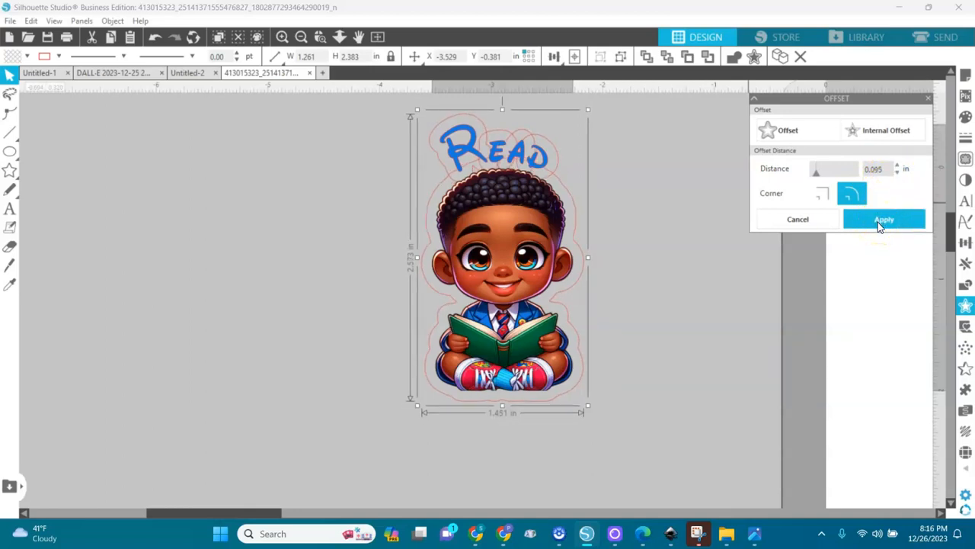
{"action": "left_click", "coordinate": [880, 222]}
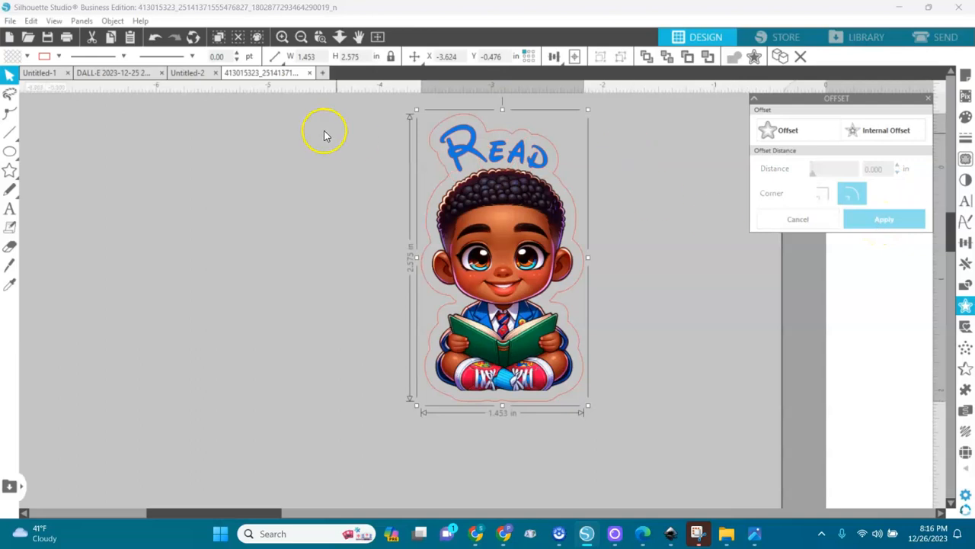
Fill the offset shape with white as the sticker background
{"action": "left_click", "coordinate": [26, 58]}
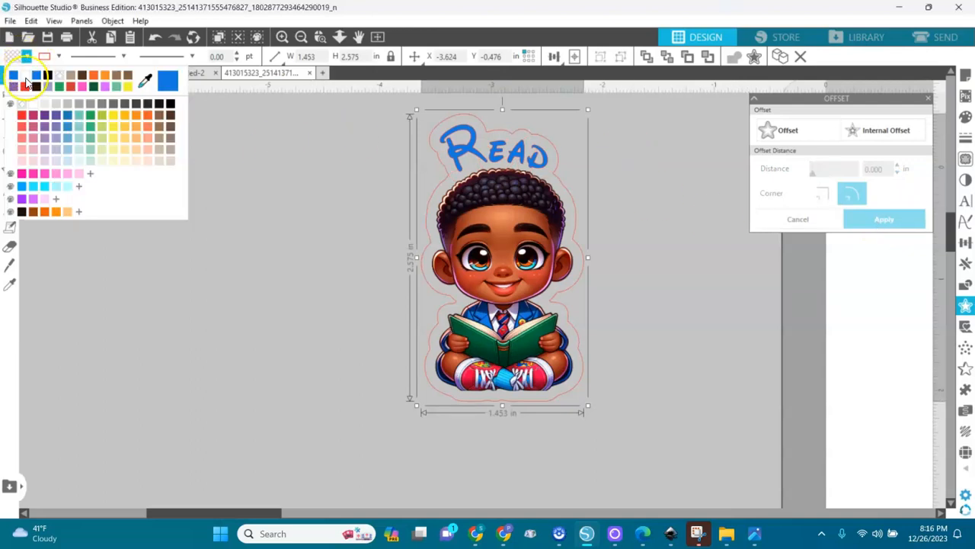
{"action": "left_click", "coordinate": [27, 76]}
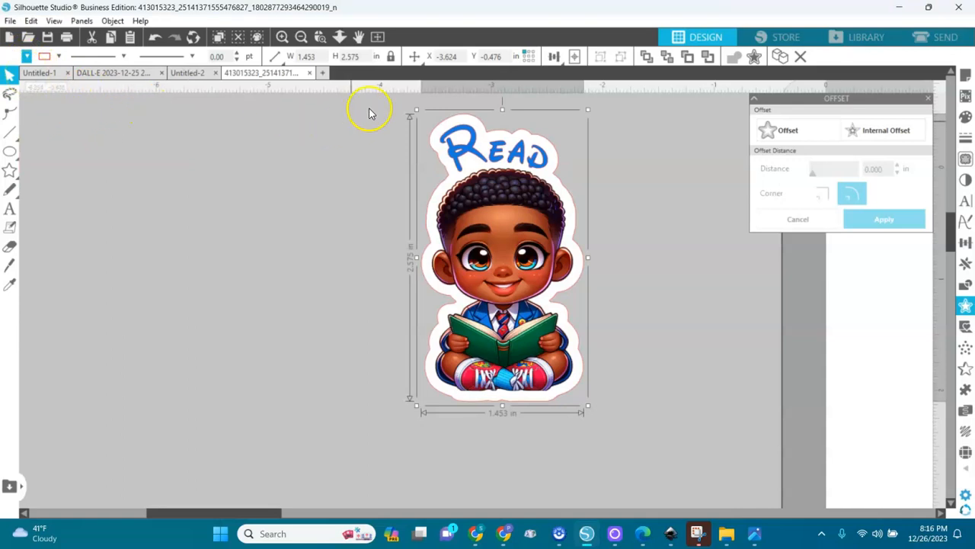
Set the line colour of the offset and artwork to transparent and group them into one sticker
{"action": "left_click_drag", "start_coordinate": [389, 110], "coordinate": [638, 419]}
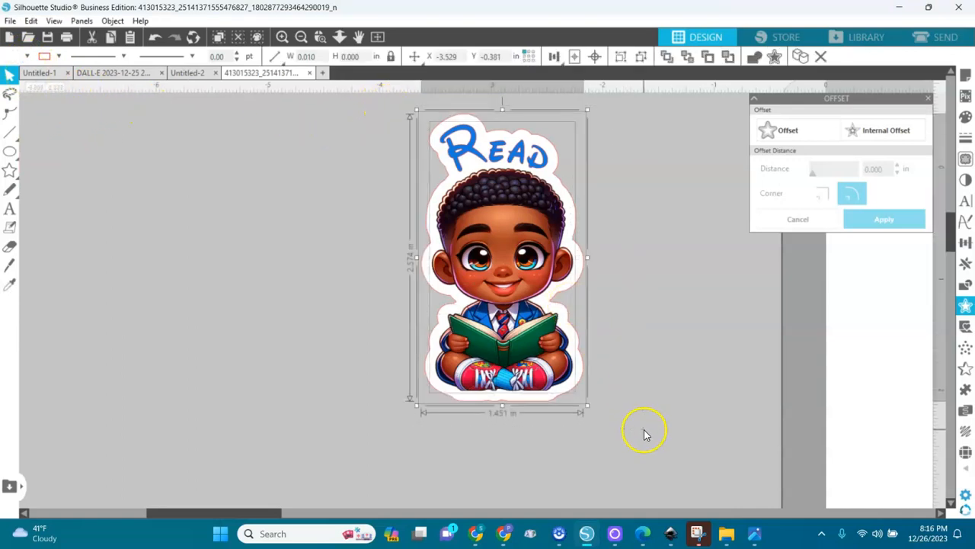
{"action": "left_click", "coordinate": [58, 56]}
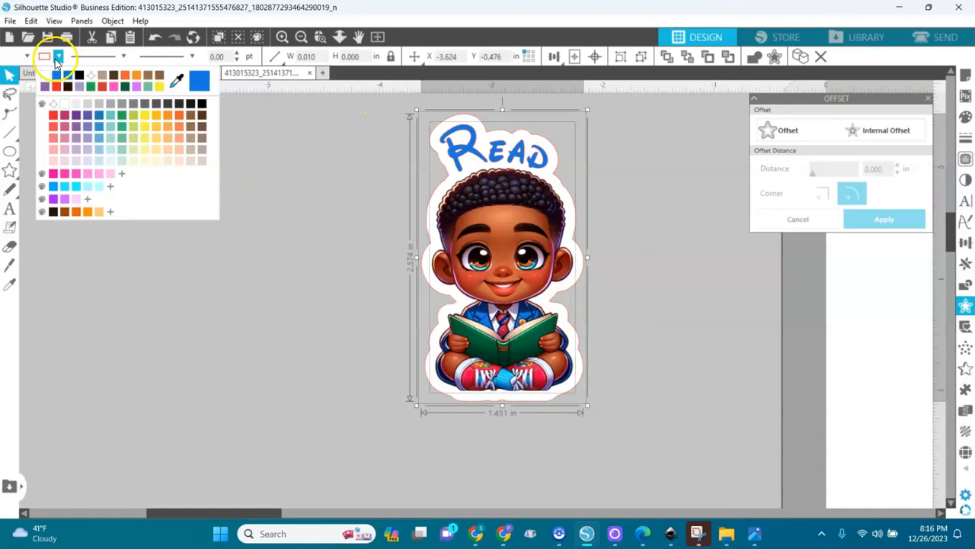
{"action": "left_click", "coordinate": [91, 75]}
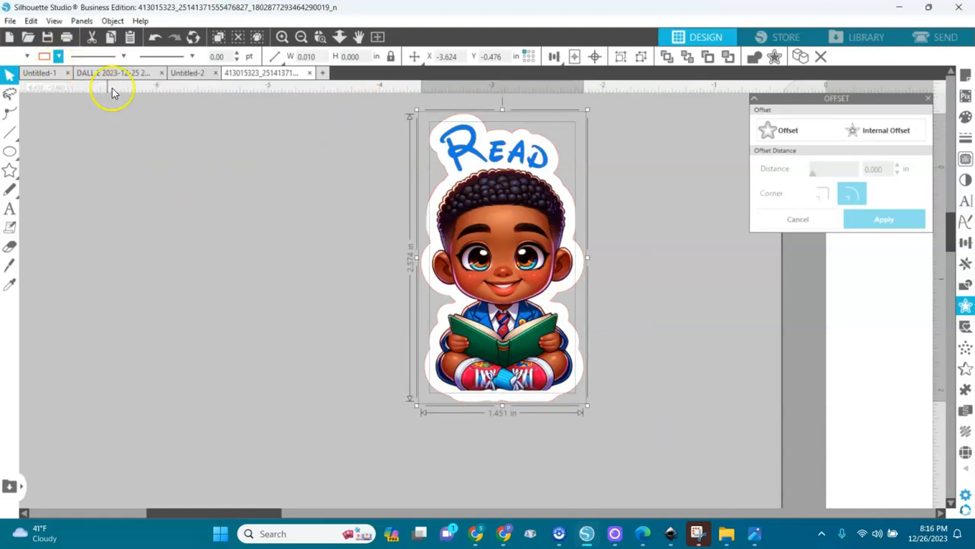
{"action": "key", "text": "ctrl+g"}
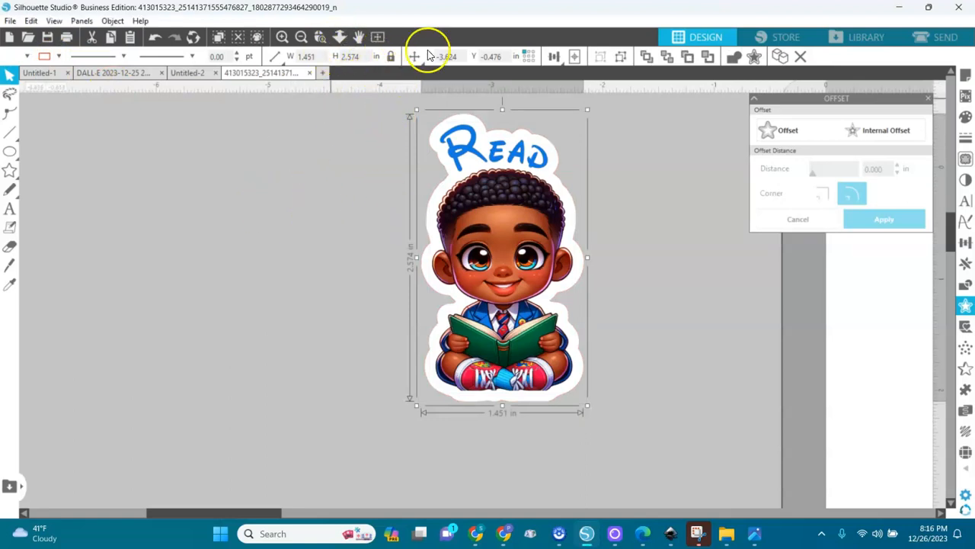
Fit the whole page in view and turn on the registration marks in the page setup
{"action": "left_click", "coordinate": [377, 36]}
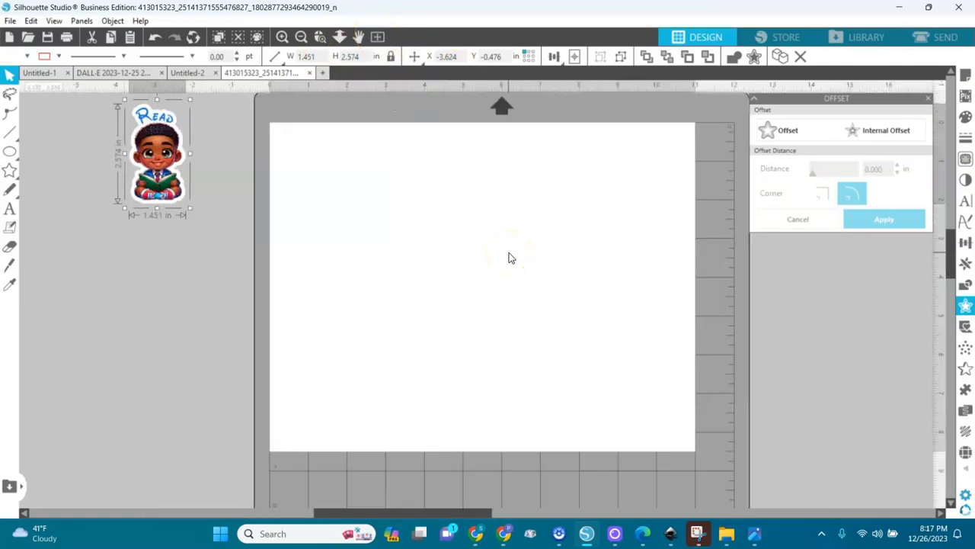
{"action": "left_click", "coordinate": [965, 76]}
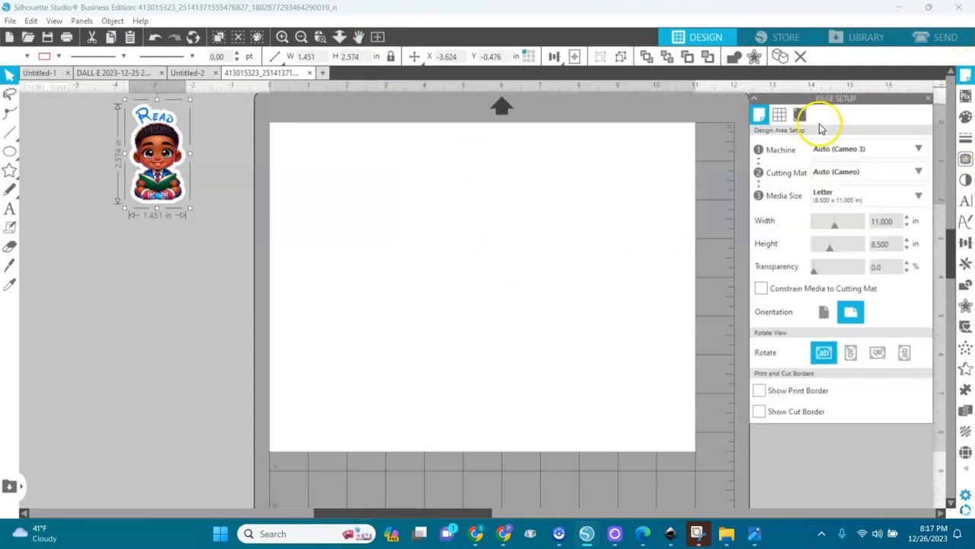
{"action": "left_click", "coordinate": [801, 120]}
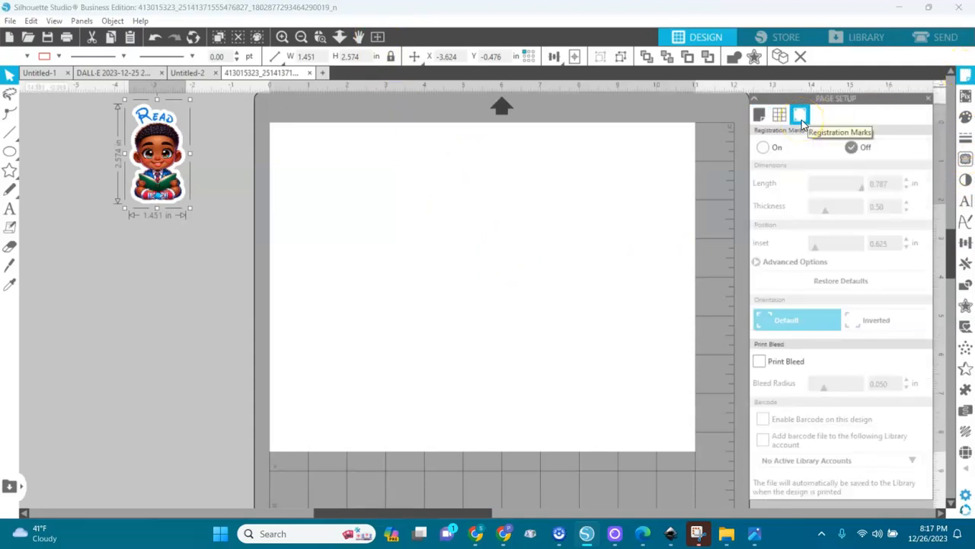
{"action": "left_click", "coordinate": [763, 148]}
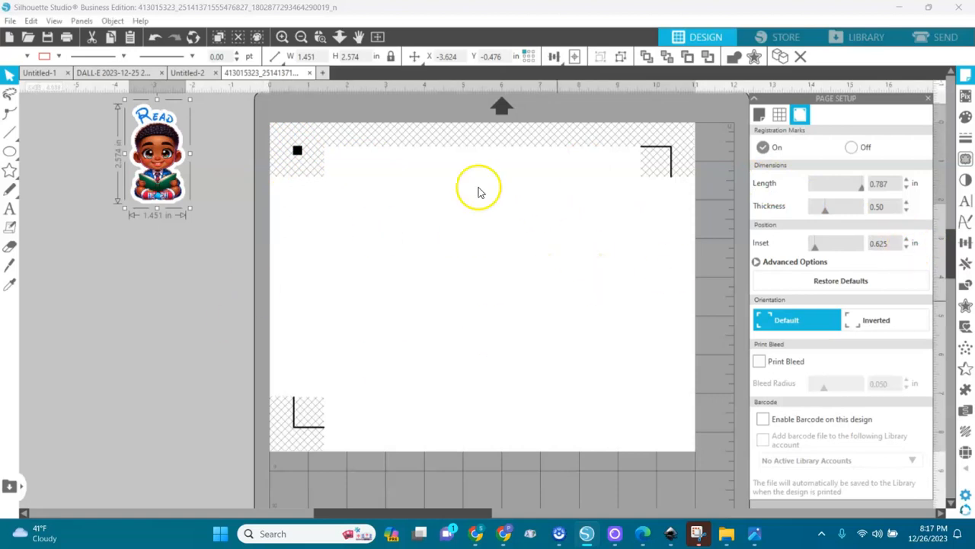
Reduce the registration marks' inset to 0.394 in and show the print and cut borders on the page
{"action": "left_click", "coordinate": [905, 248]}
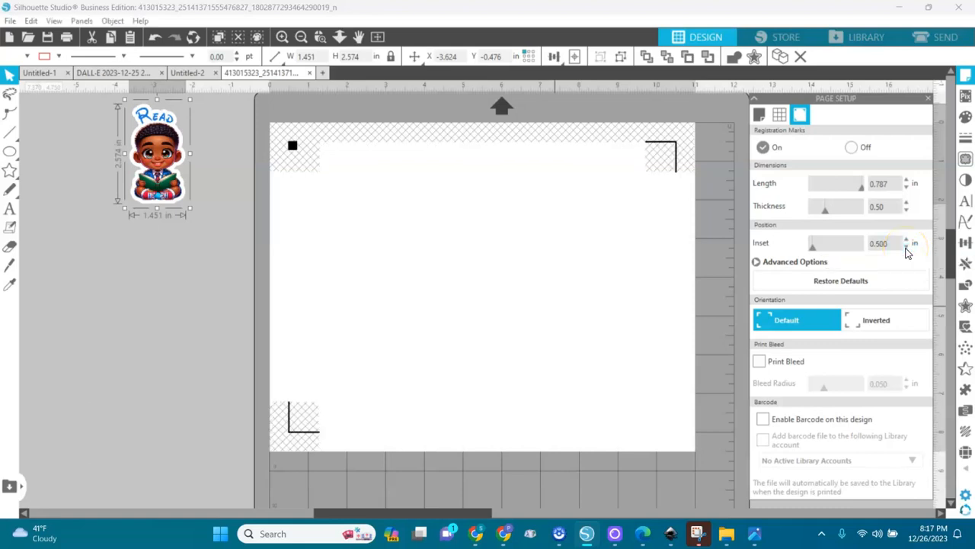
{"action": "left_click", "coordinate": [907, 247]}
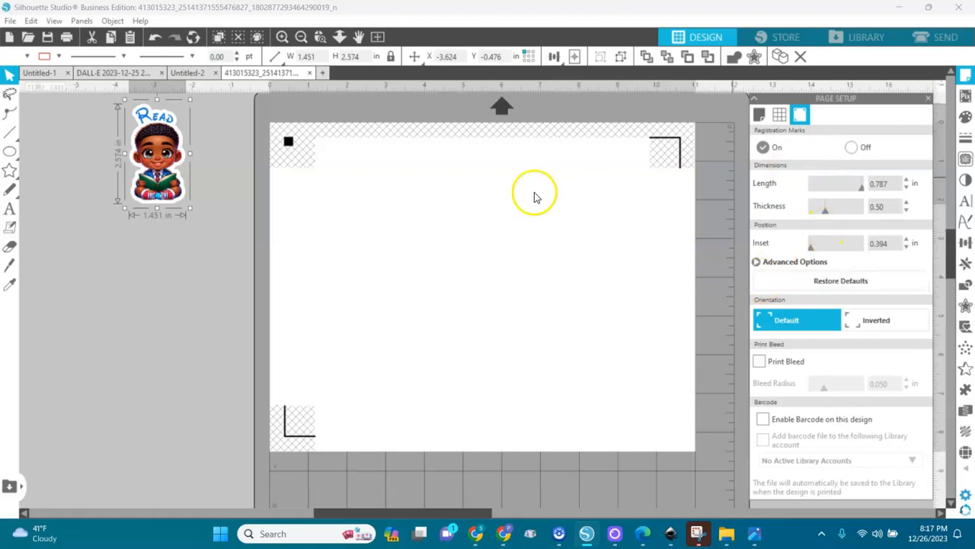
{"action": "left_click", "coordinate": [759, 114]}
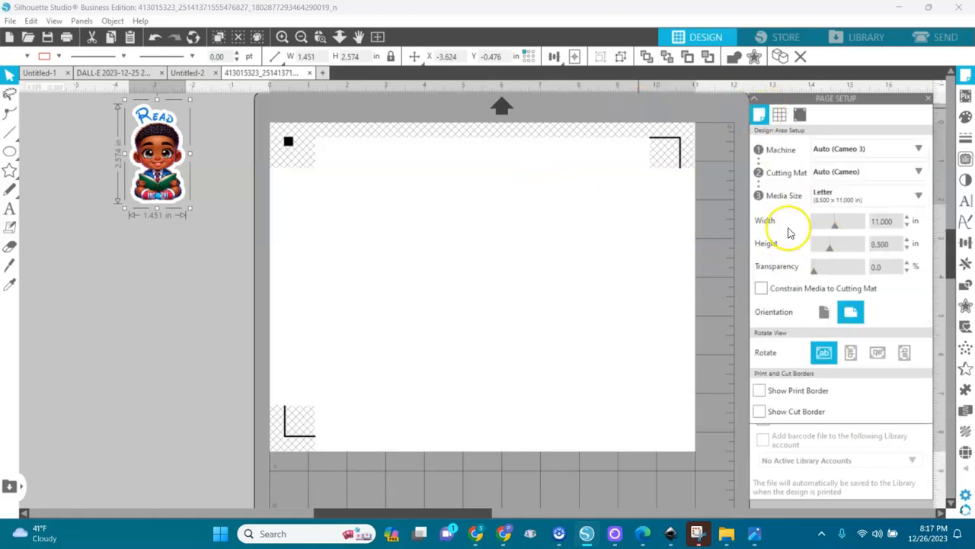
{"action": "left_click", "coordinate": [760, 392]}
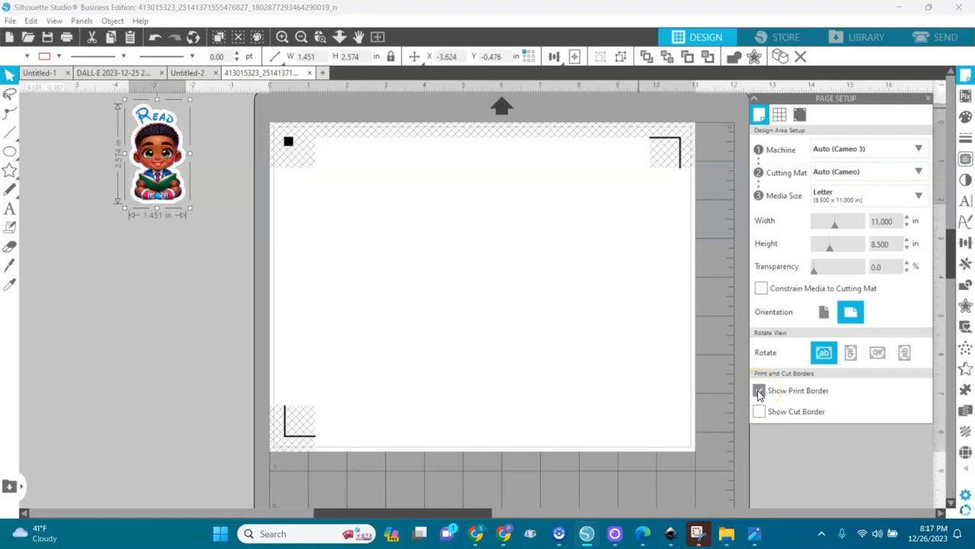
{"action": "left_click", "coordinate": [760, 412]}
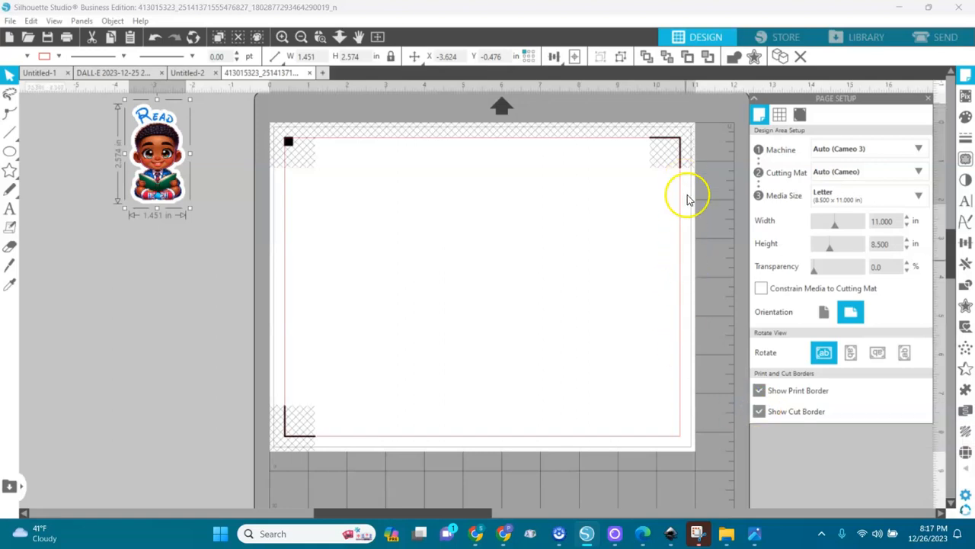
Place the sticker inside the cut border near the page's upper-left registration mark and duplicate it across into a row of five
{"action": "left_click_drag", "start_coordinate": [149, 183], "coordinate": [316, 228]}
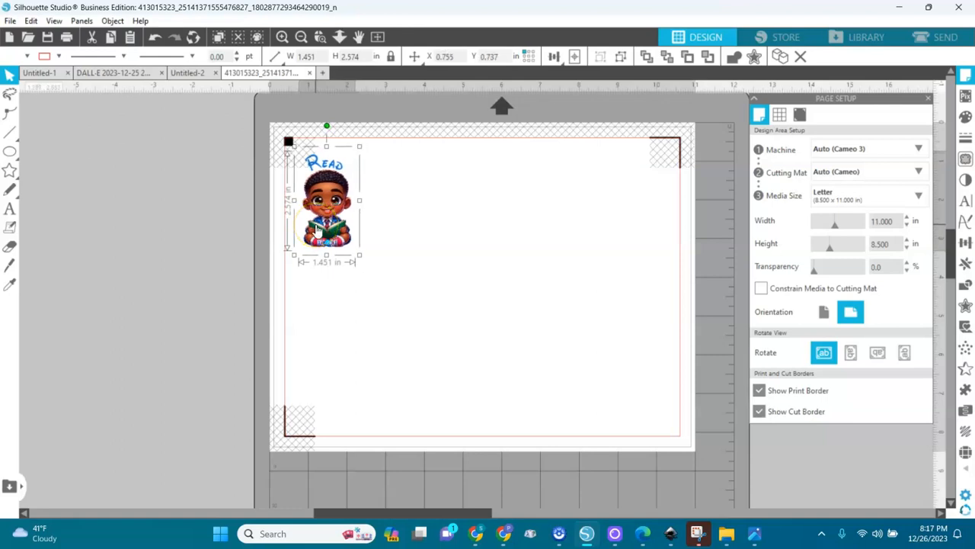
{"action": "key", "text": "i"}
{"action": "left_click_drag", "start_coordinate": [323, 229], "coordinate": [641, 239]}
Align the five stickers in the row to their middles and space them evenly horizontally
{"action": "left_click_drag", "start_coordinate": [212, 106], "coordinate": [709, 268]}
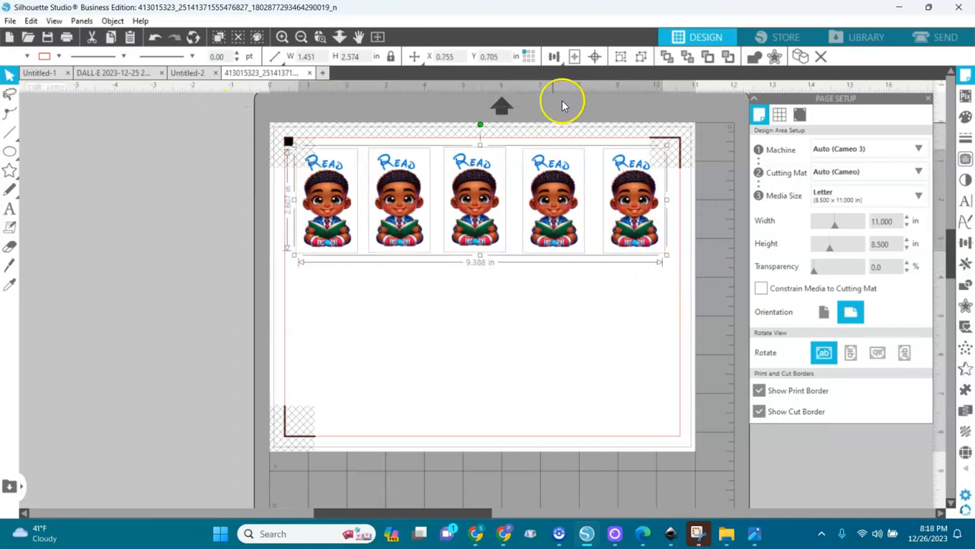
{"action": "left_click", "coordinate": [554, 58]}
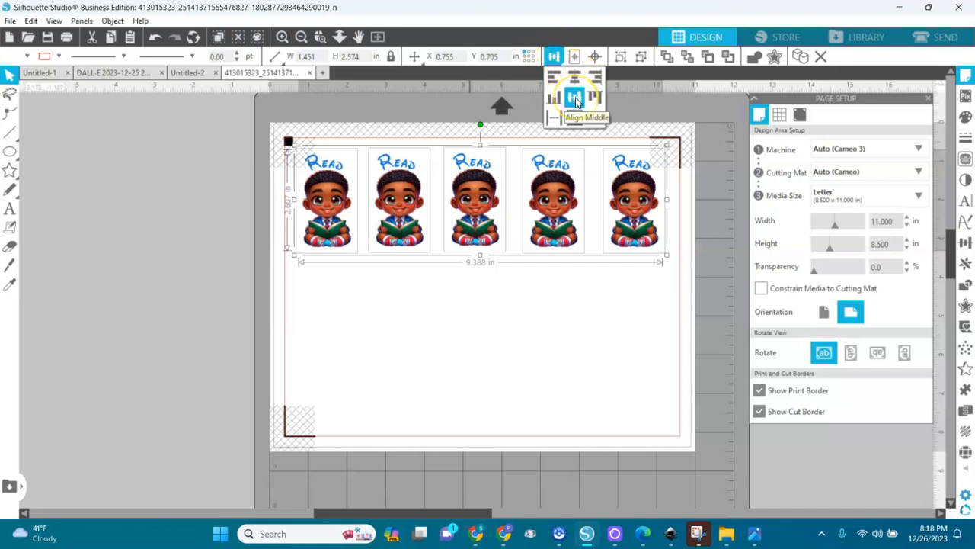
{"action": "left_click", "coordinate": [575, 100]}
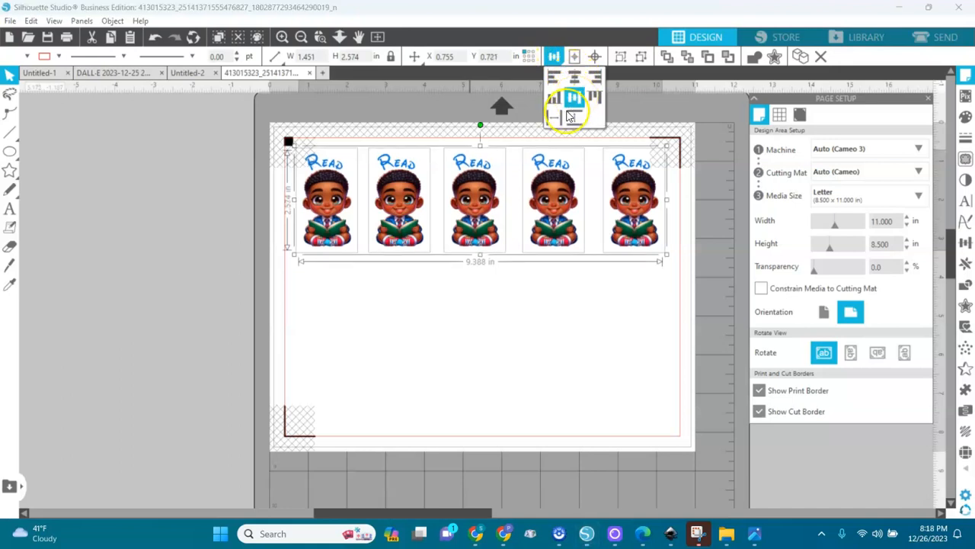
{"action": "left_click", "coordinate": [555, 119]}
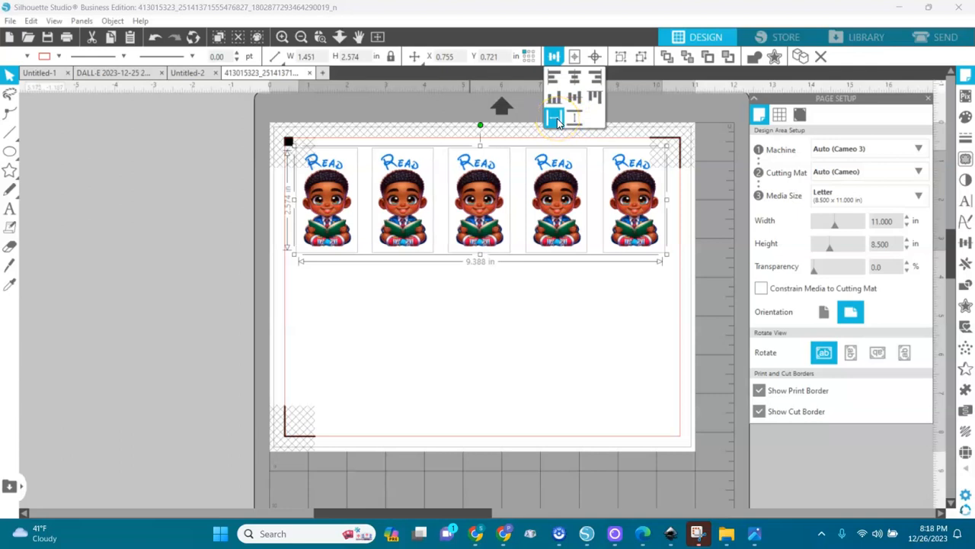
Duplicate the row of five stickers directly below to form a second row
{"action": "left_click", "coordinate": [564, 228]}
{"action": "left_click_drag", "start_coordinate": [564, 229], "coordinate": [556, 344]}
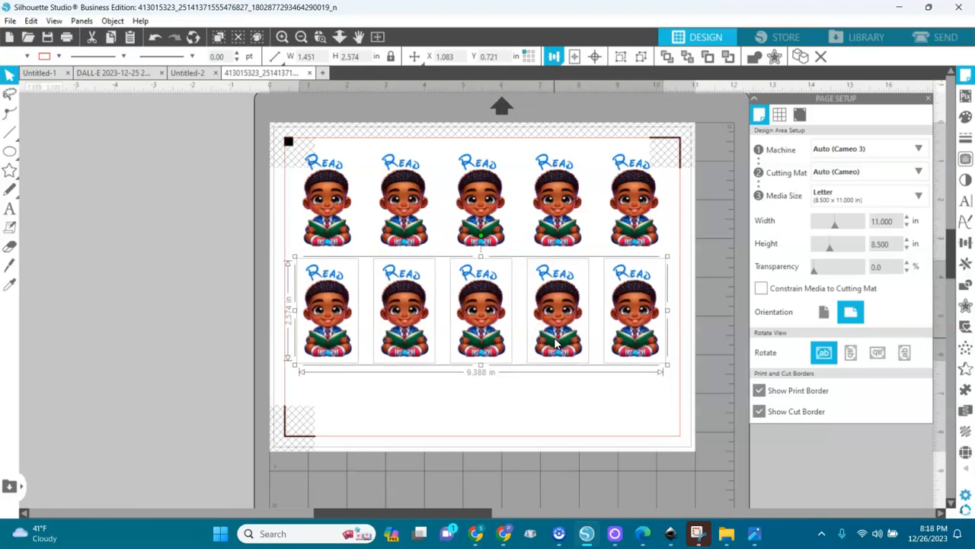
{"action": "left_click", "coordinate": [691, 256]}
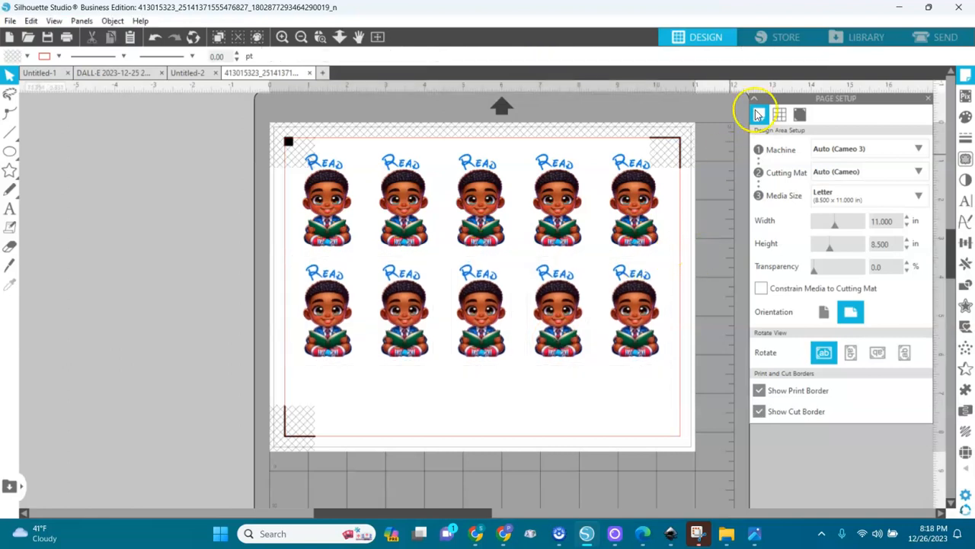
{"action": "left_click_drag", "start_coordinate": [713, 99], "coordinate": [253, 456]}
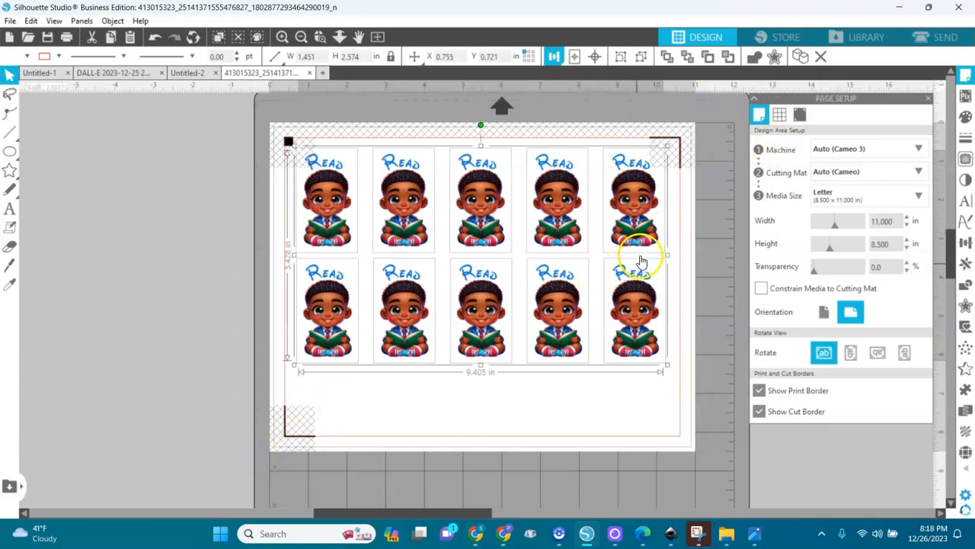
{"action": "left_click", "coordinate": [710, 369]}
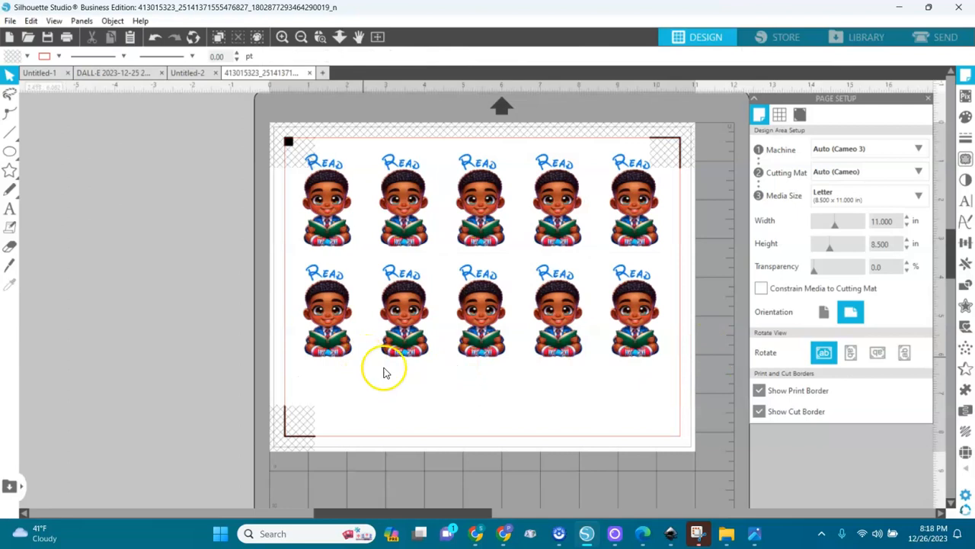
Copy one sticker, rotate it a quarter turn clockwise and place three sideways copies along the bottom of the page
{"action": "left_click", "coordinate": [325, 349]}
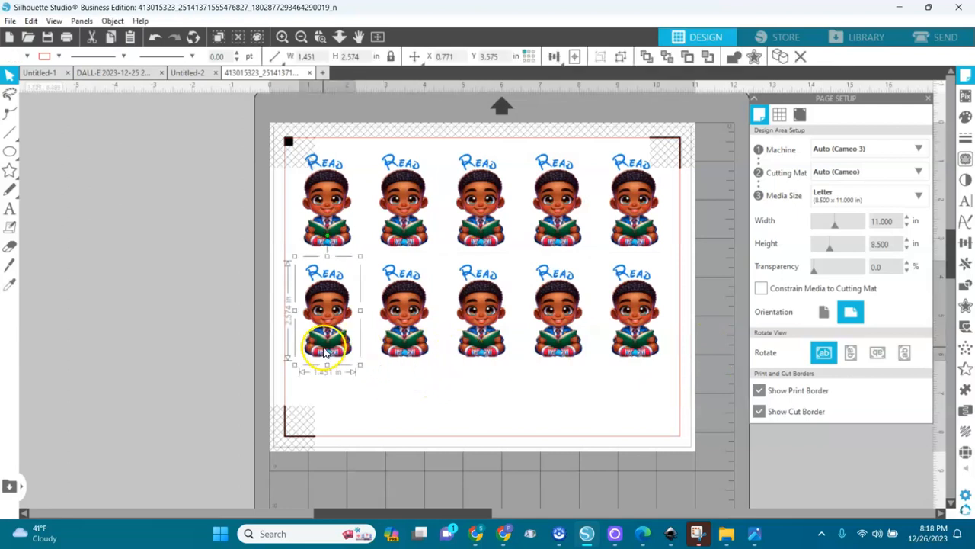
{"action": "left_click_drag", "start_coordinate": [311, 350], "coordinate": [174, 398], "text": "alt"}
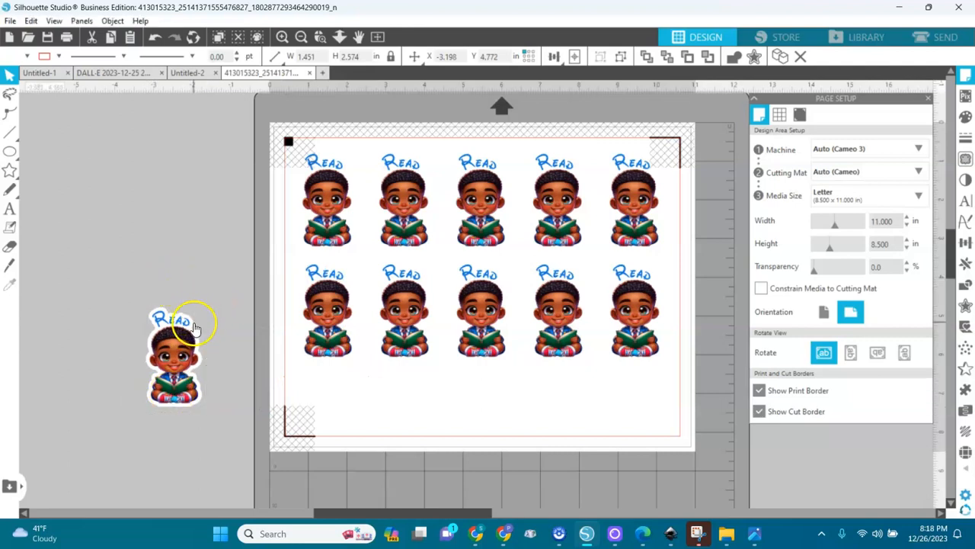
{"action": "left_click_drag", "start_coordinate": [173, 281], "coordinate": [251, 354]}
{"action": "left_click_drag", "start_coordinate": [180, 360], "coordinate": [625, 411]}
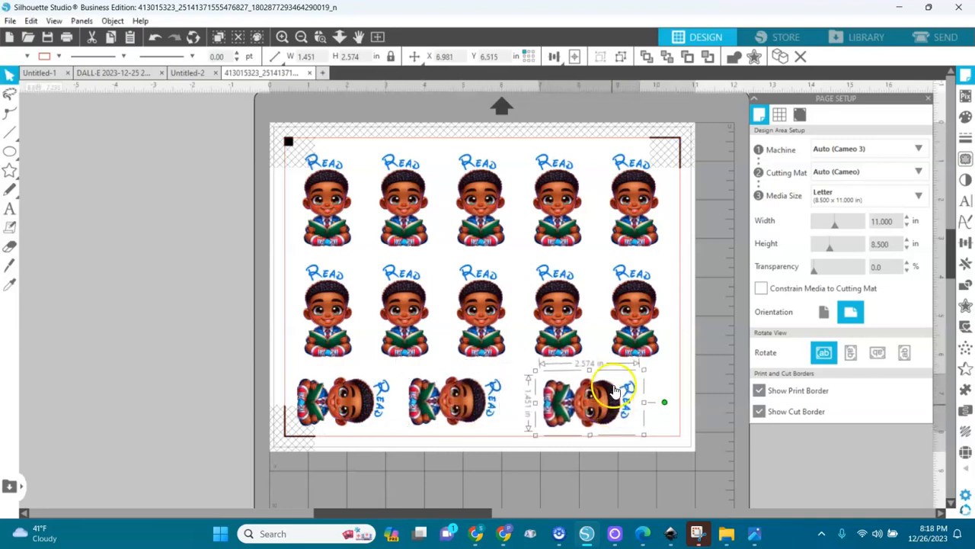
Select all the stickers, set their cut action to Cut Edge in the send settings, and return to the design view
{"action": "left_click_drag", "start_coordinate": [719, 98], "coordinate": [274, 502]}
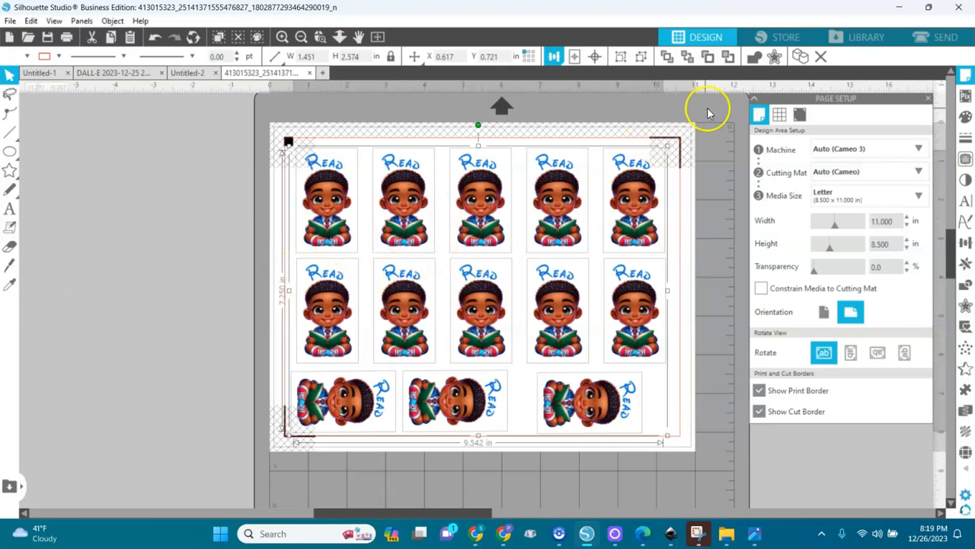
{"action": "left_click", "coordinate": [945, 38]}
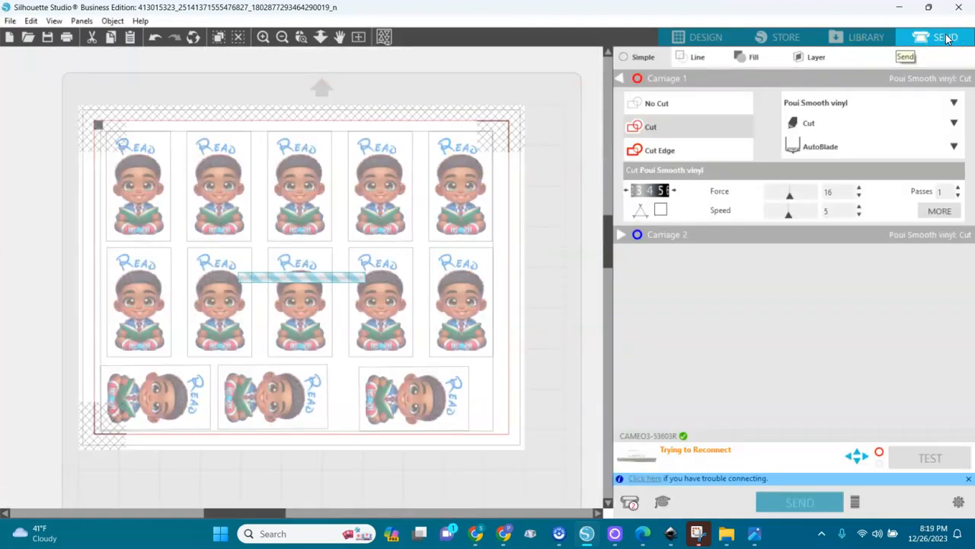
{"action": "left_click", "coordinate": [732, 121]}
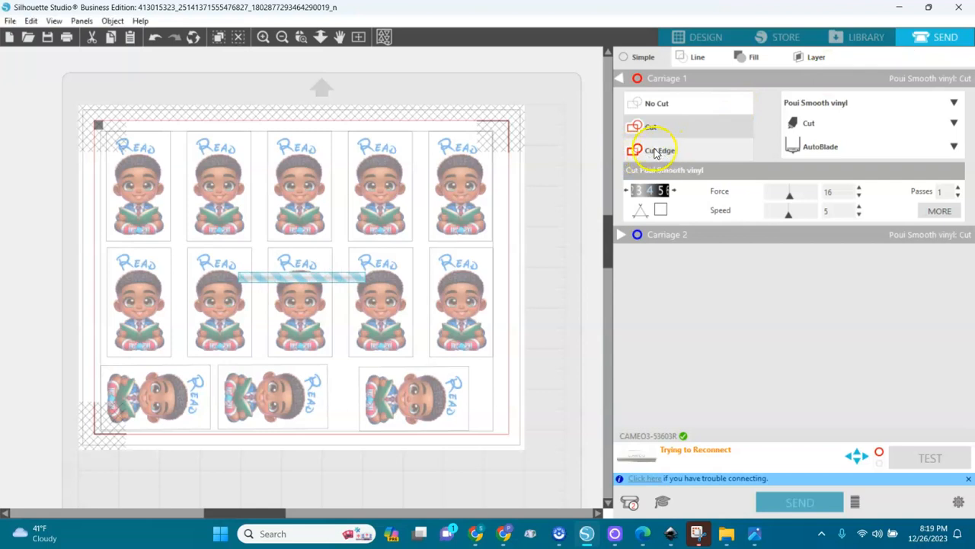
{"action": "left_click", "coordinate": [655, 151]}
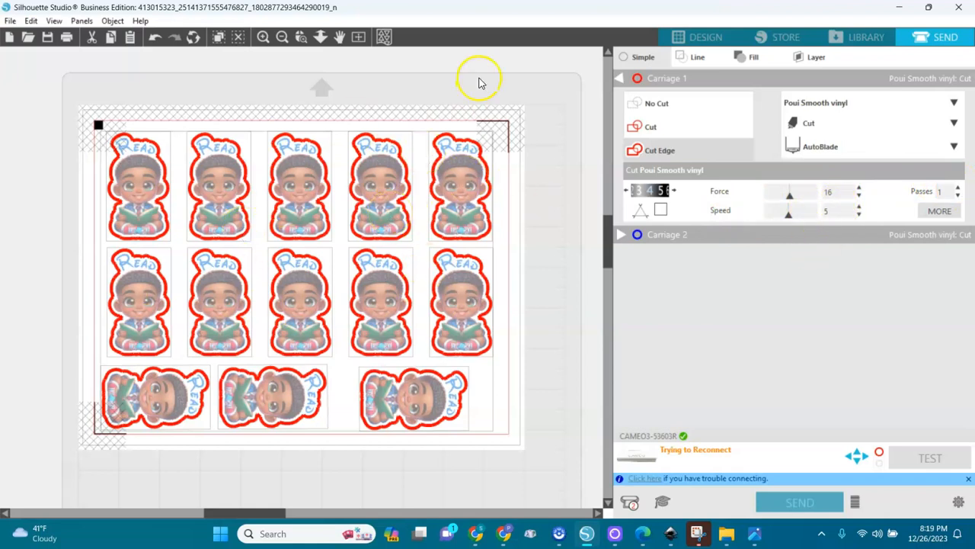
{"action": "left_click", "coordinate": [693, 42]}
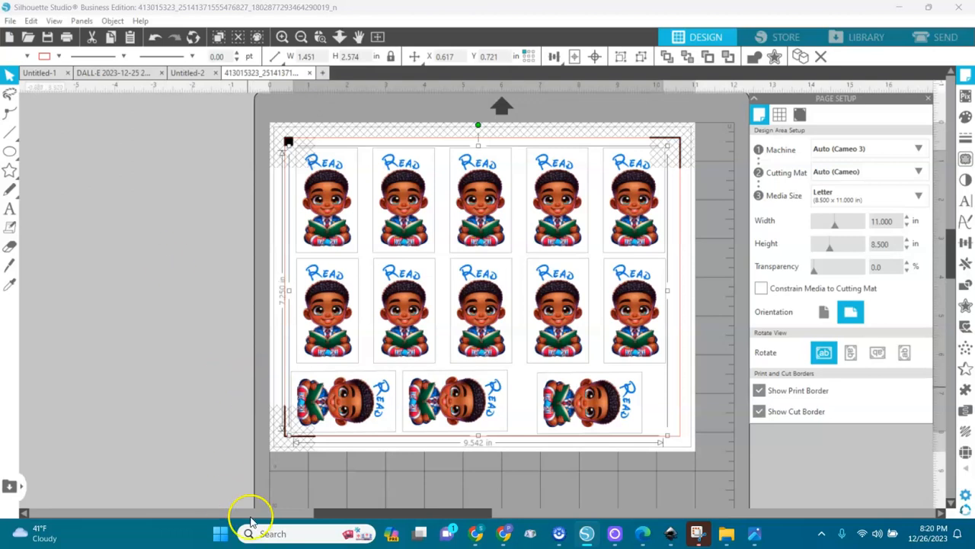
Switch to ChatGPT to look over the generated chibi illustrations and browse the clipart images in the Downloads folder
{"action": "left_click", "coordinate": [475, 537]}
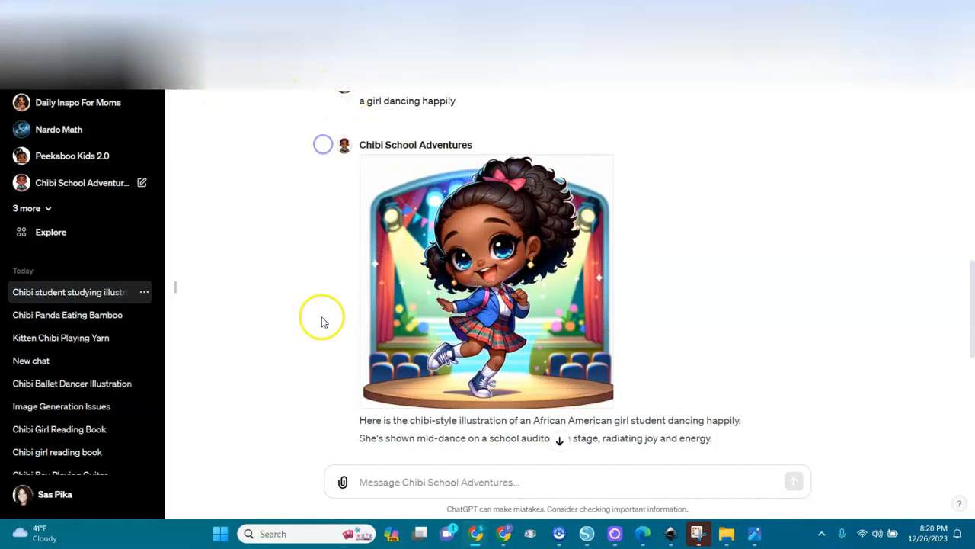
{"action": "left_click_drag", "start_coordinate": [973, 278], "coordinate": [966, 137]}
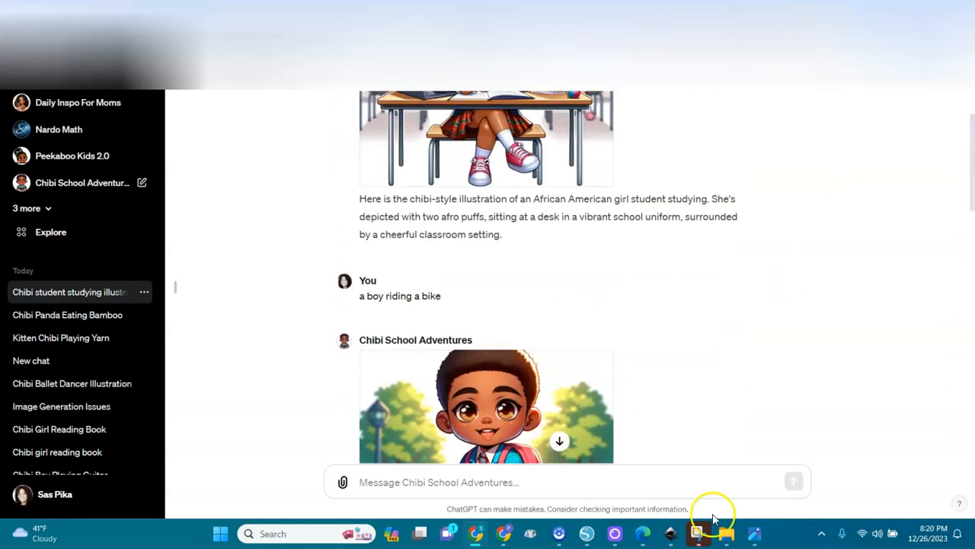
{"action": "left_click", "coordinate": [726, 534]}
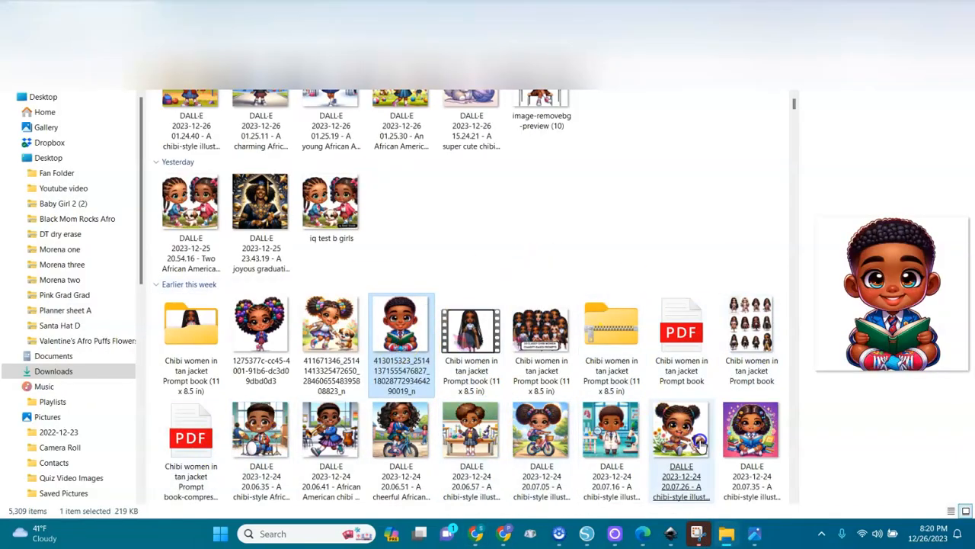
{"action": "left_click", "coordinate": [796, 313]}
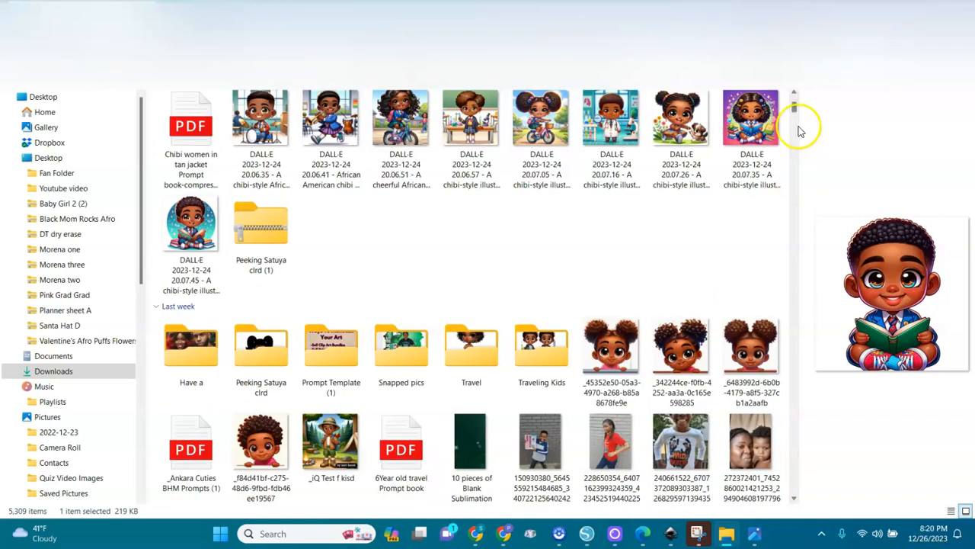
Switch back to ChatGPT and ask Chibi School Adventures for "a girl writing in a book, sitting on a table"
{"action": "left_click", "coordinate": [477, 533]}
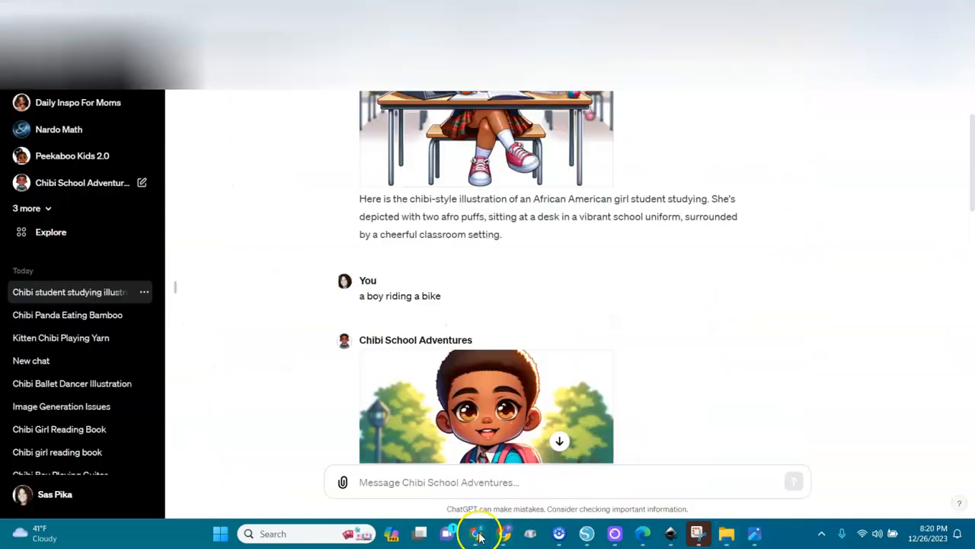
{"action": "left_click", "coordinate": [561, 442]}
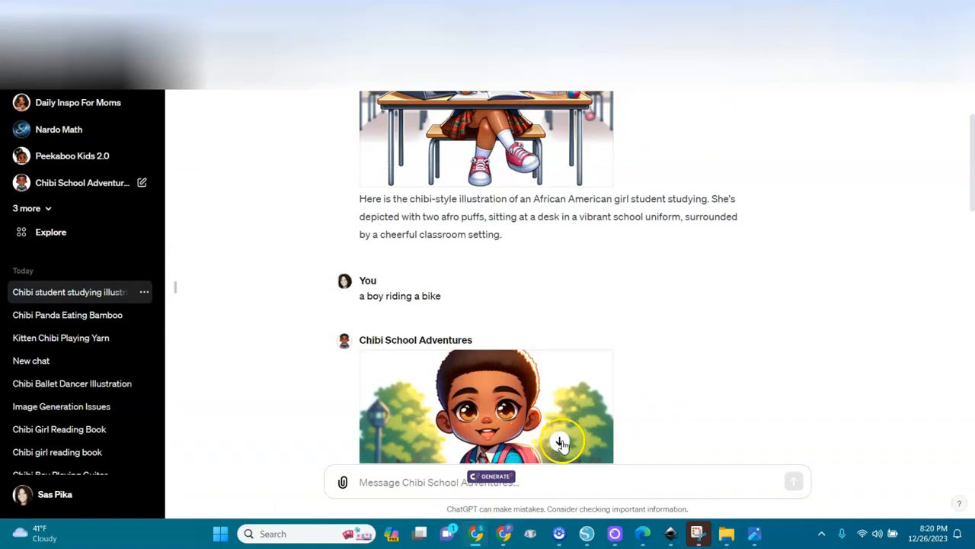
{"action": "left_click", "coordinate": [506, 492]}
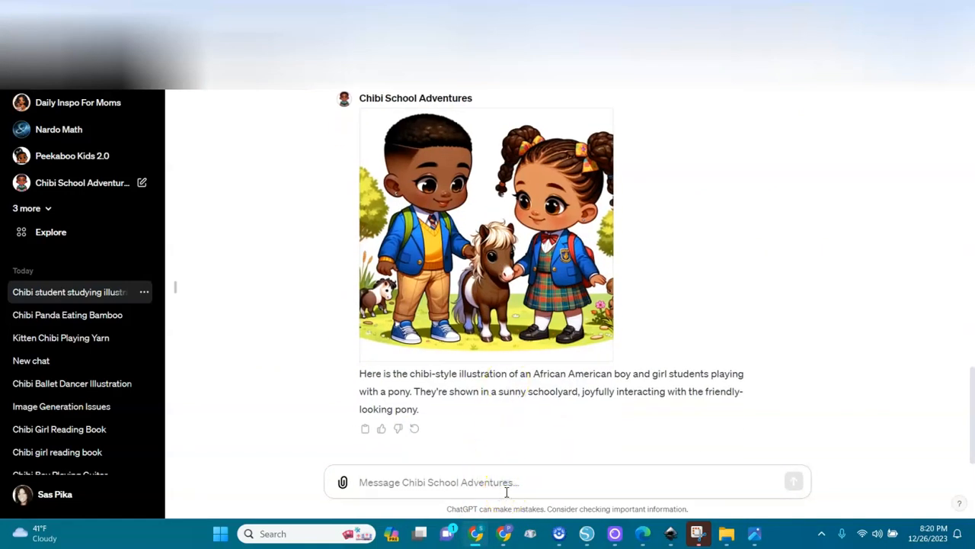
{"action": "type", "text": "a gir"}
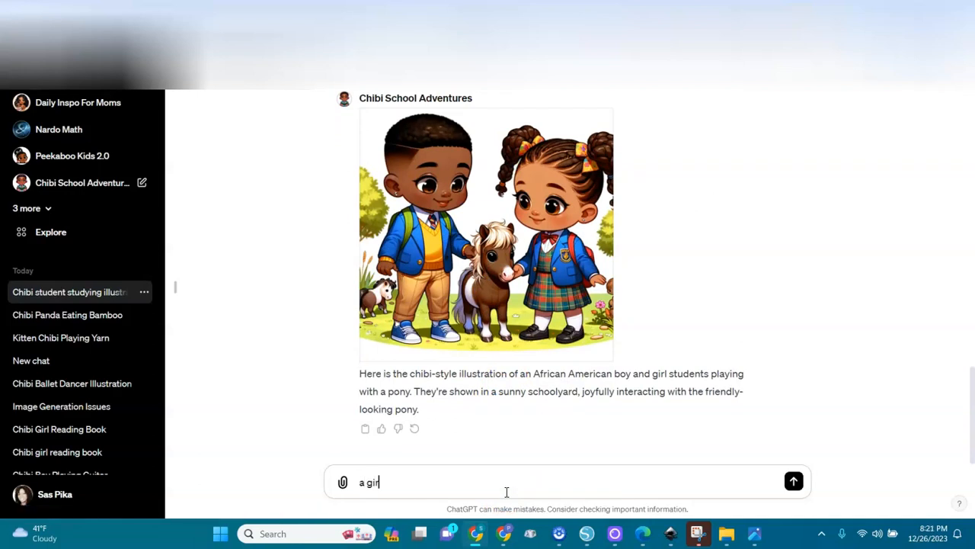
{"action": "type", "text": "l writing in a book,"}
{"action": "left_click", "coordinate": [502, 486]}
{"action": "type", "text": "sitting on a table"}
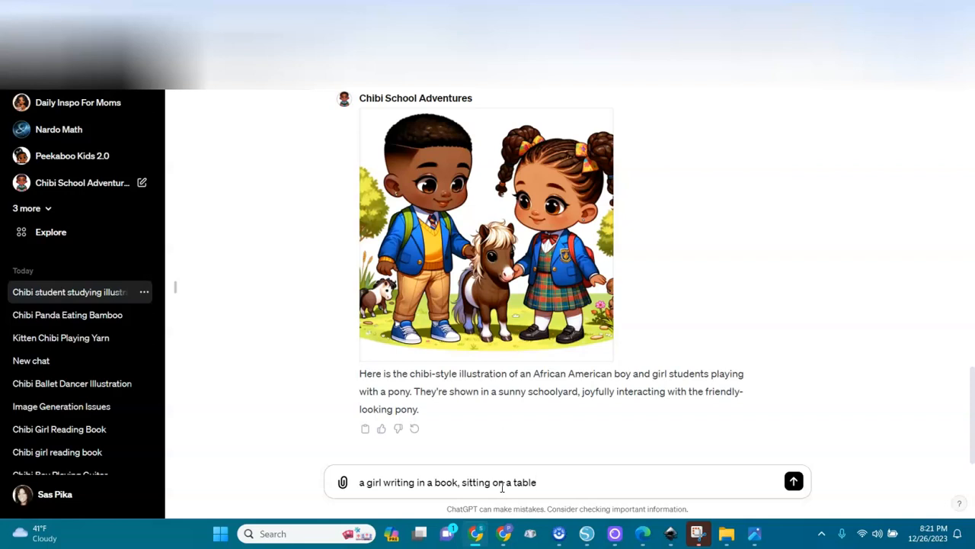
{"action": "key", "text": "Return"}
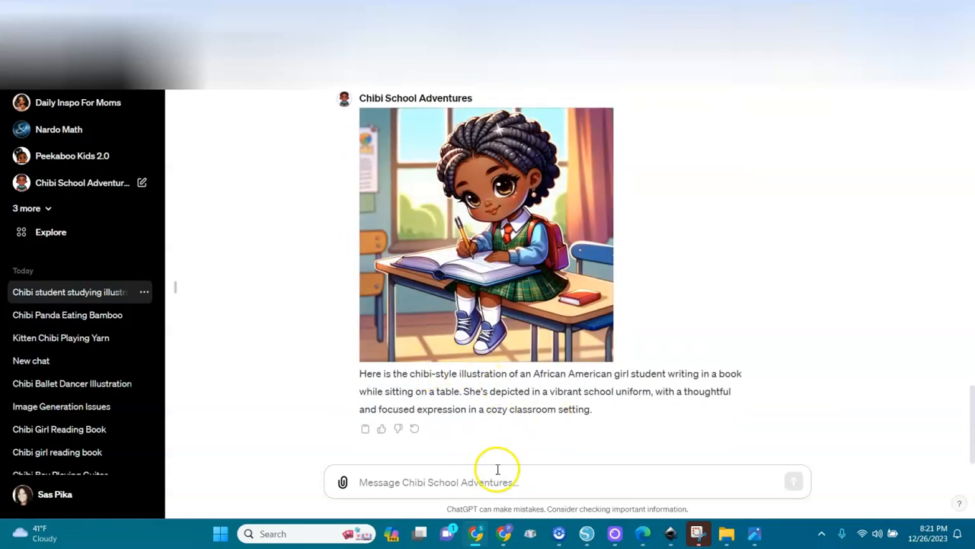
{"action": "mouse_move", "coordinate": [537, 292]}
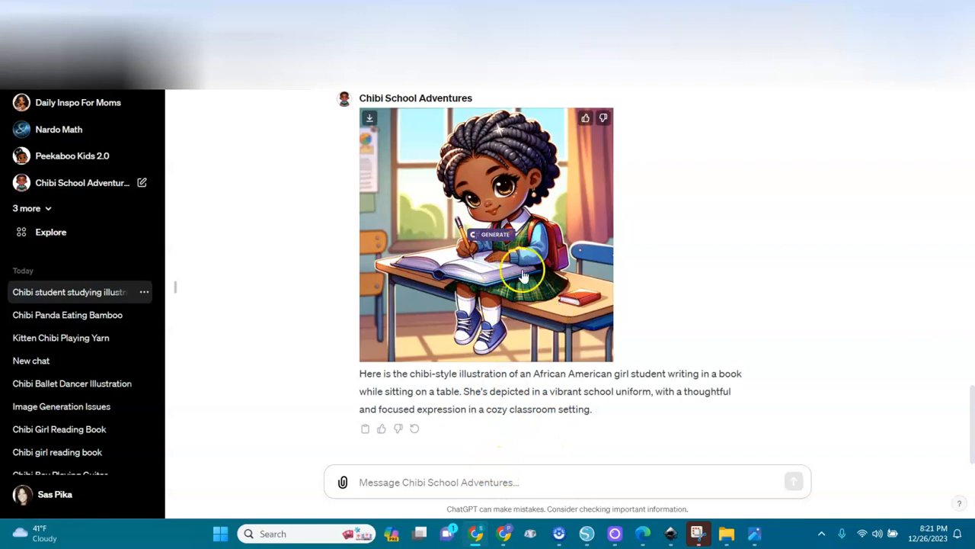
{"action": "mouse_move", "coordinate": [971, 394]}
{"action": "left_mouse_down"}
{"action": "mouse_move", "coordinate": [970, 365]}
{"action": "mouse_move", "coordinate": [969, 393]}
{"action": "left_mouse_up"}
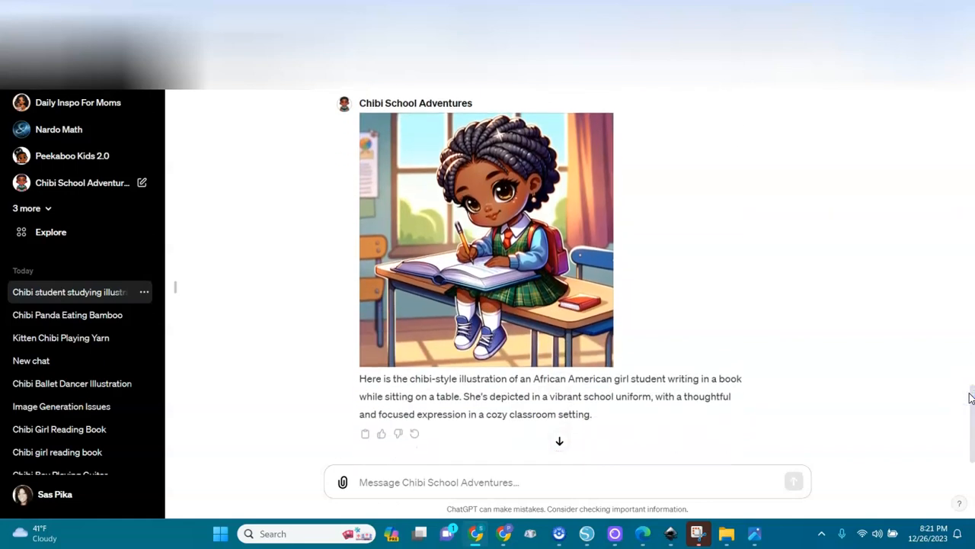